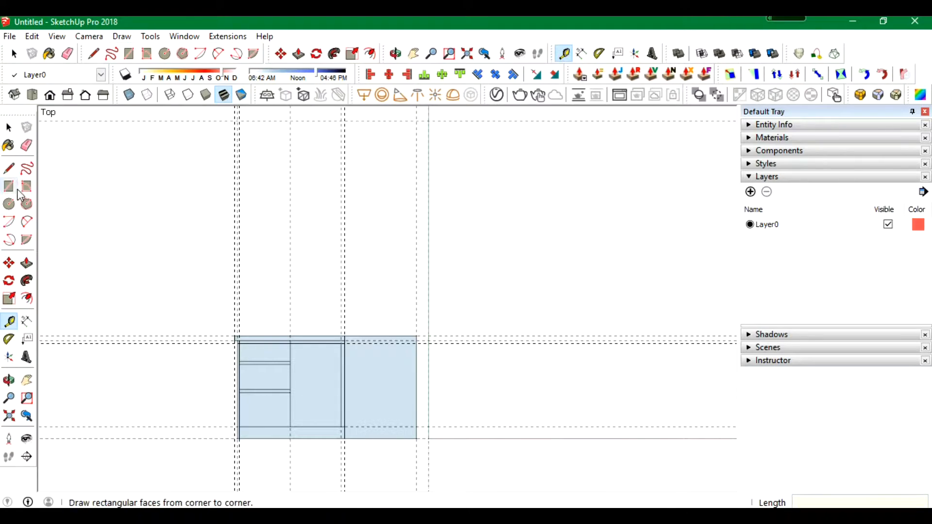
Draw the full-height wall rectangle from the base cabinet's lower corner to the upper guide, and select all the geometry.
left_click(18, 191)
left_click(416, 438)
left_click(202, 119)
key("space")
key("ctrl+a")
right_click(245, 161)
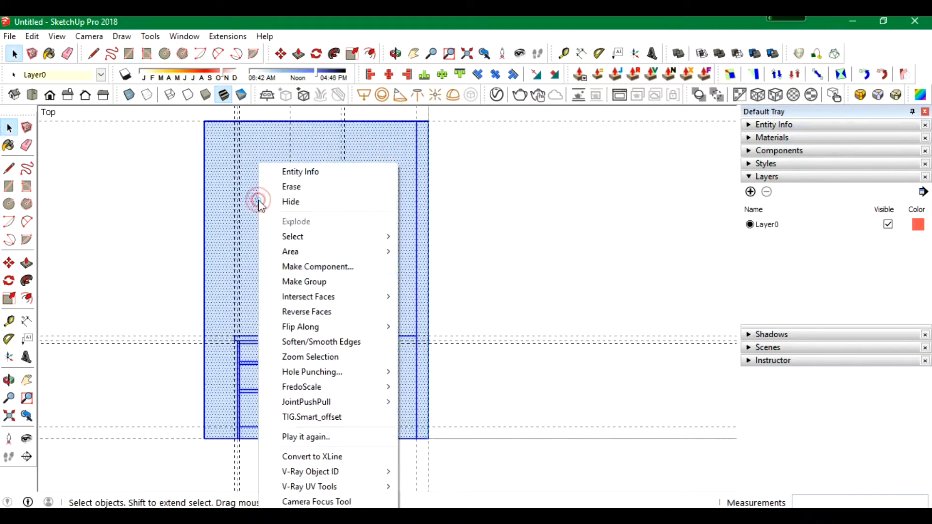
Place the narrow full-height wall strip beside the first elevation to start the second elevation.
key("m")
scroll(425, 322, "down", 2)
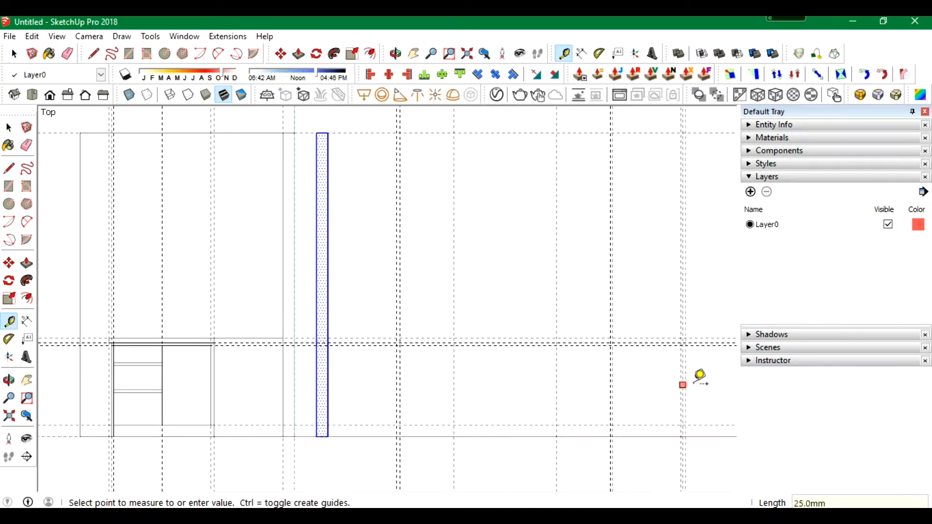
scroll(252, 277, "down", 3)
scroll(437, 427, "up", 2)
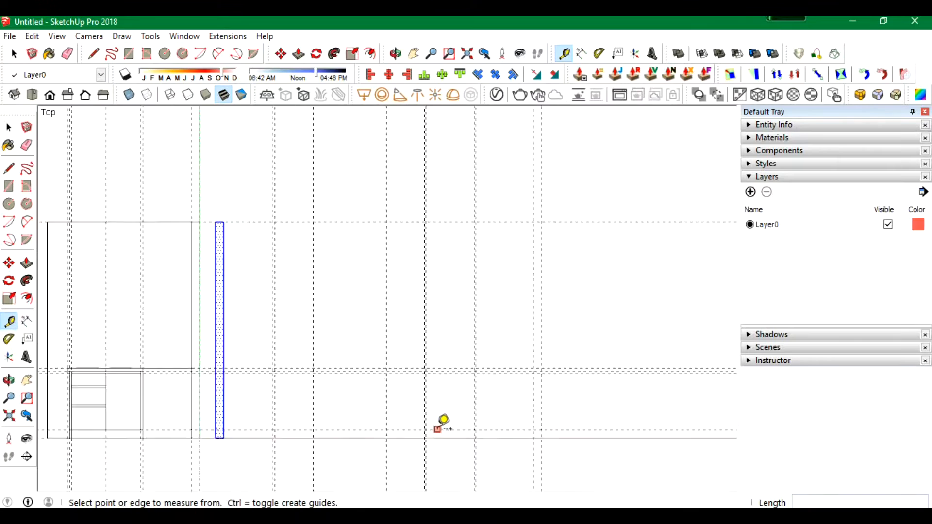
Draw the wall and worktop rectangles of the second elevation along its guides.
key("r")
left_click(199, 360)
scroll(197, 371, "up", 1)
scroll(339, 388, "up", 2)
left_click(462, 358)
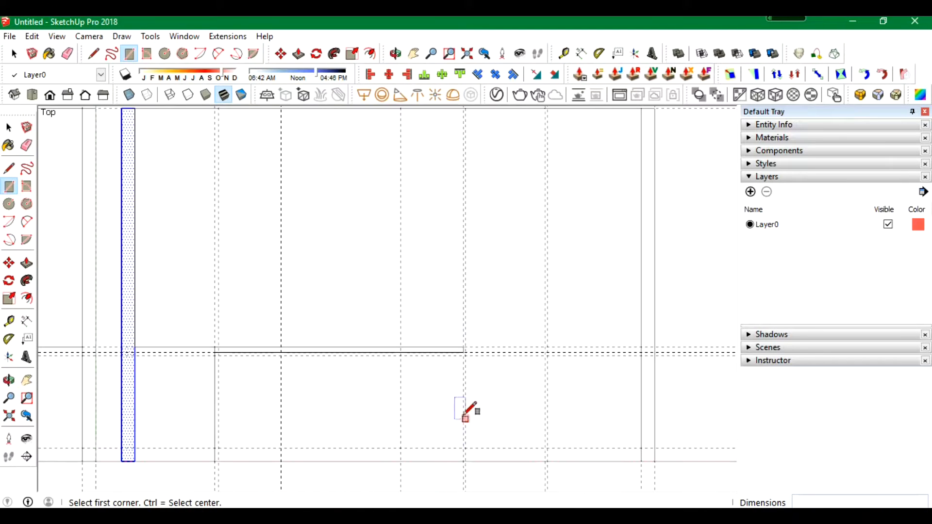
scroll(499, 462, "up", 1)
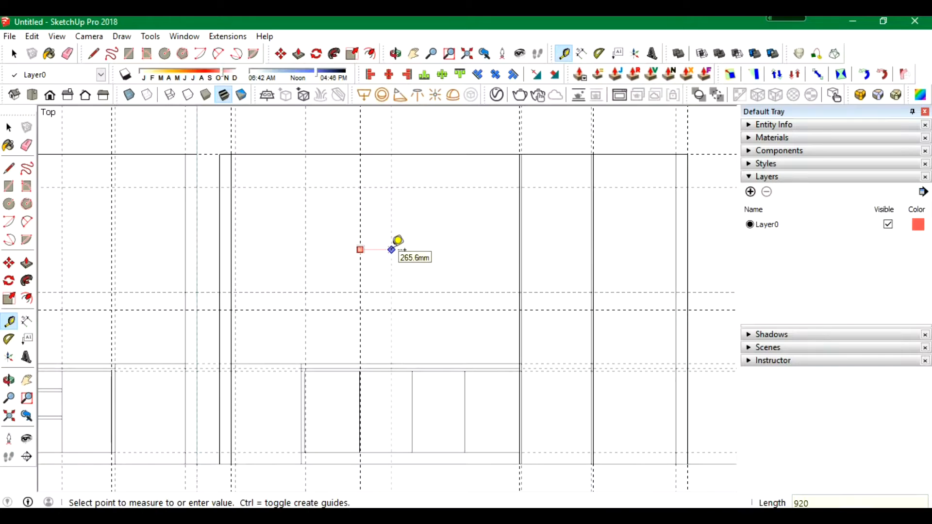
Draw the wall-cabinet door rectangles between the guides of the second elevation.
key("r")
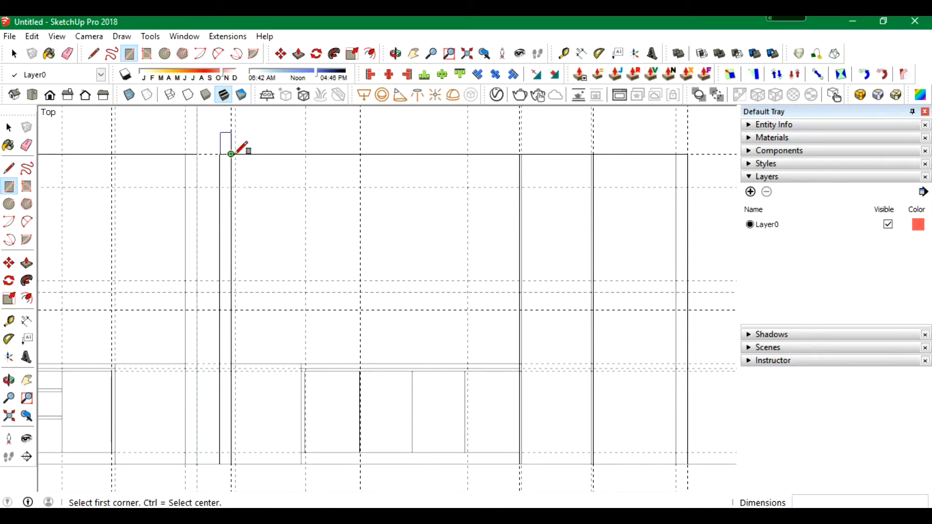
left_click(468, 280)
left_click(414, 187)
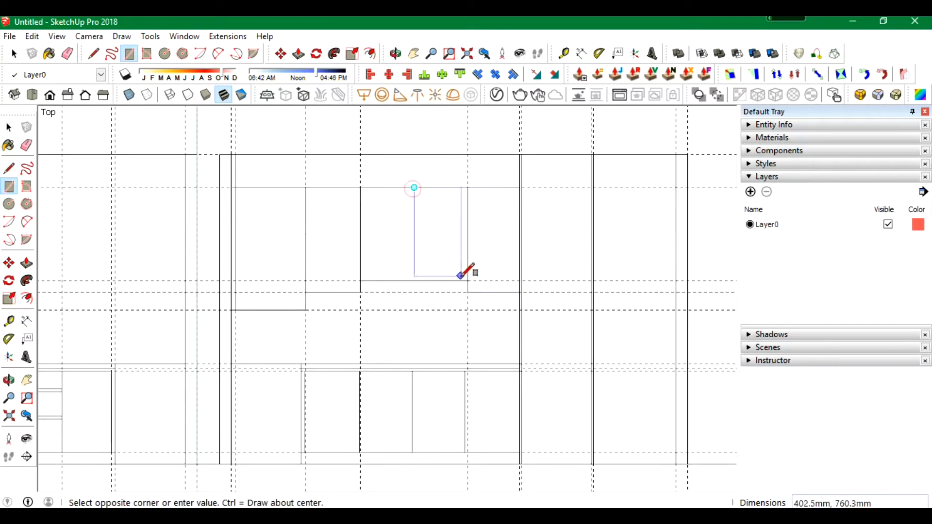
left_click(468, 280)
Copy the first wall cabinet's bottom edge upward to form an open compartment and offset its outline inward.
key("m")
key("ctrl")
left_click(278, 310)
left_click(278, 246)
key("f")
Copy the tall unit's bottom edge 100 mm upward as the plinth line.
key("m")
key("ctrl")
left_click(556, 453)
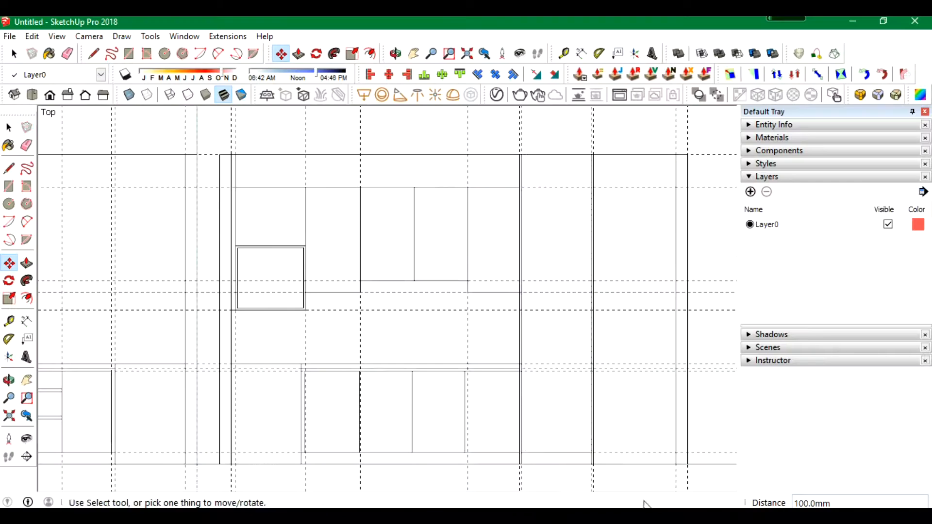
Copy the tall unit's plinth line upward to bound the open niche and offset the niche outline inward.
key("ctrl")
left_click(556, 453)
left_click(548, 358)
key("f")
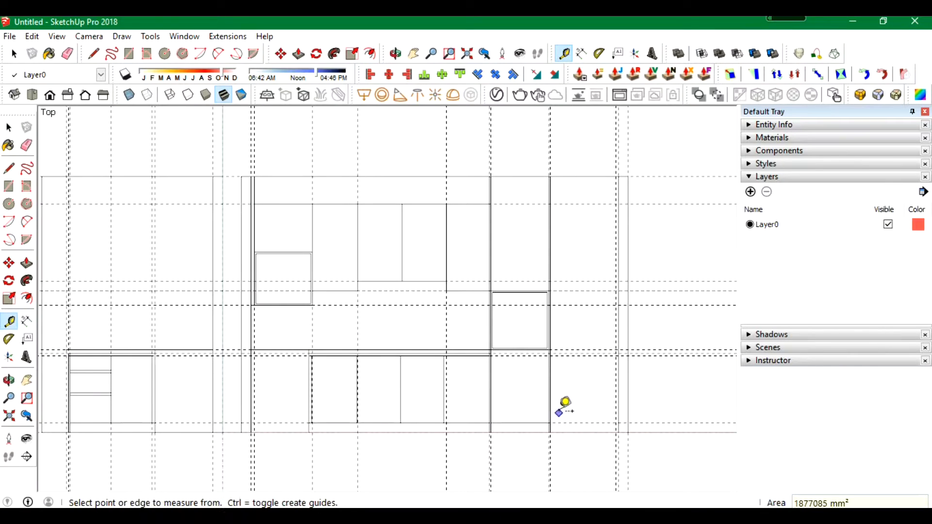
Draw the wall-cabinet doors above the fridge space and the box-up line across the tall unit.
scroll(606, 165, "up", 3)
key("r")
left_click(522, 215)
key("l")
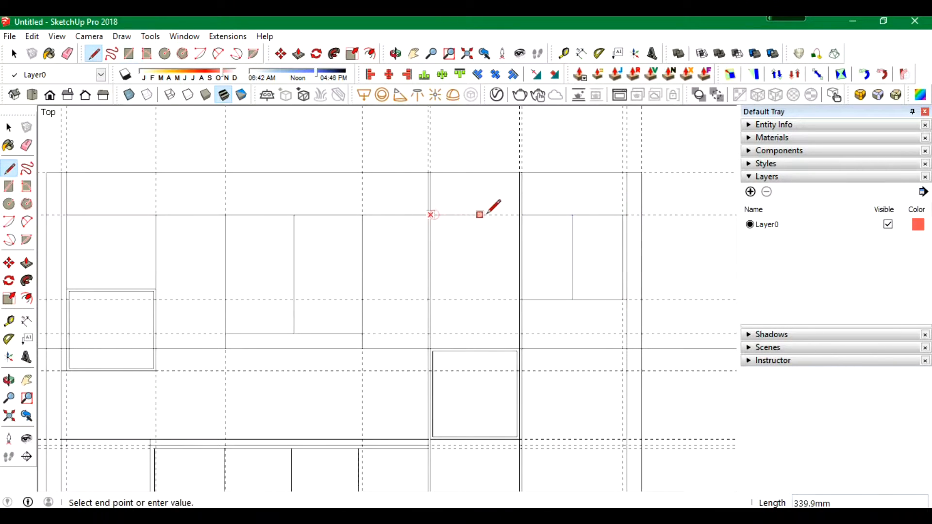
Delete all guide lines from the elevation drawings.
scroll(493, 208, "down", 3)
left_click(33, 36)
left_click(77, 160)
left_click(545, 462)
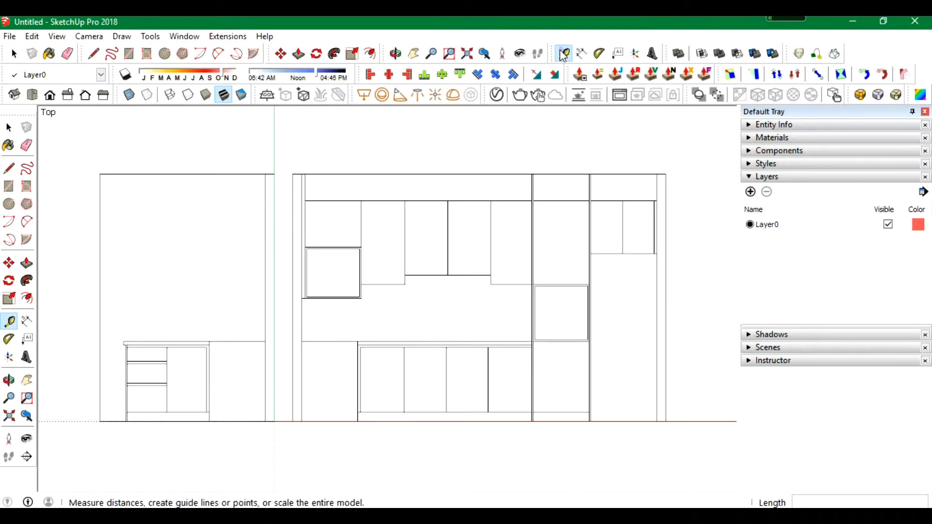
Draw the wall cabinet and its box-up in the first elevation, next to the corner wall strip.
left_click_drag(265, 256, 233, 199)
key("r")
left_click(265, 200)
Select both elevations and place a copy of them above the originals.
key("space")
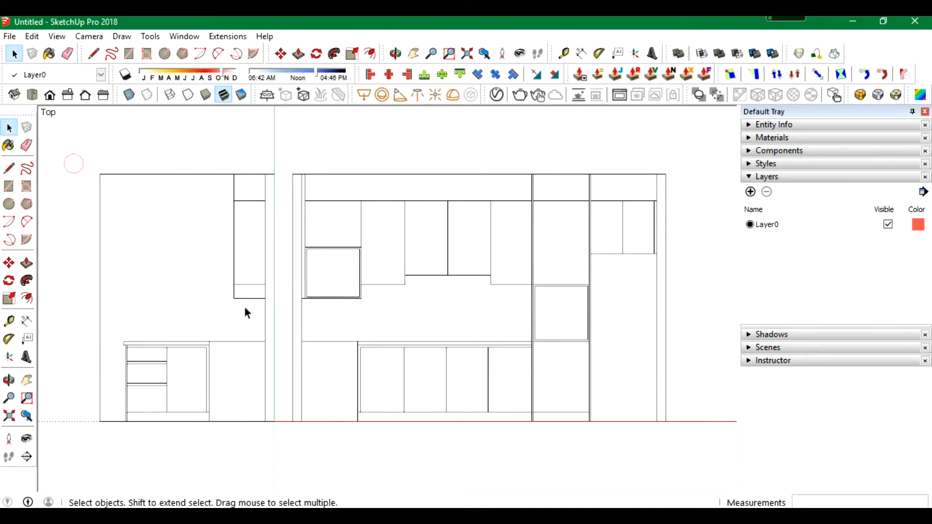
left_click_drag(83, 146, 667, 445)
scroll(362, 405, "down", 5)
key("m")
left_click(498, 416)
key("ctrl")
left_click(499, 185)
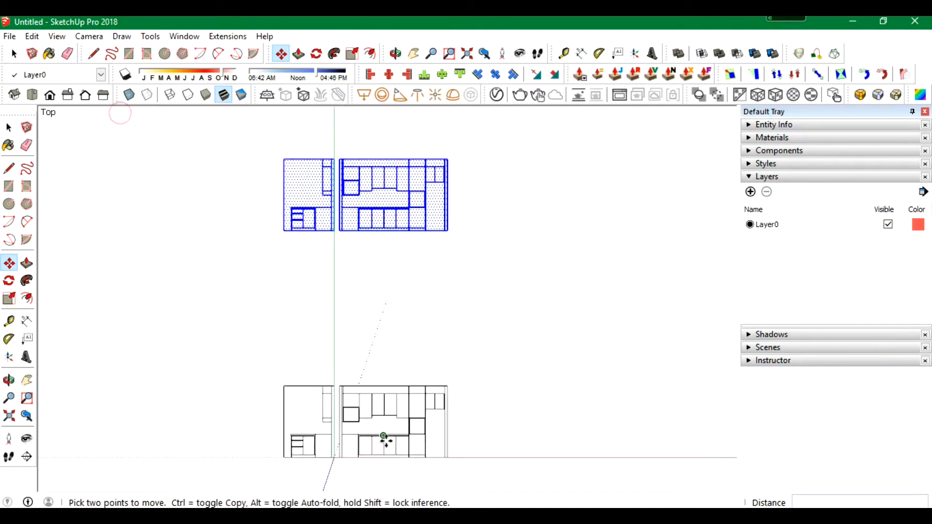
Extrude the base cabinet, worktop and drawer front faces of the first elevation with Push/Pull.
scroll(369, 204, "up", 5)
mouse_move(369, 204)
middle_mouse_down()
mouse_move(314, 172)
mouse_move(412, 145)
middle_mouse_up()
key("p")
left_click(299, 364)
type("3000")
key("Return")
double_click(253, 366)
scroll(242, 412, "up", 3)
double_click(223, 420)
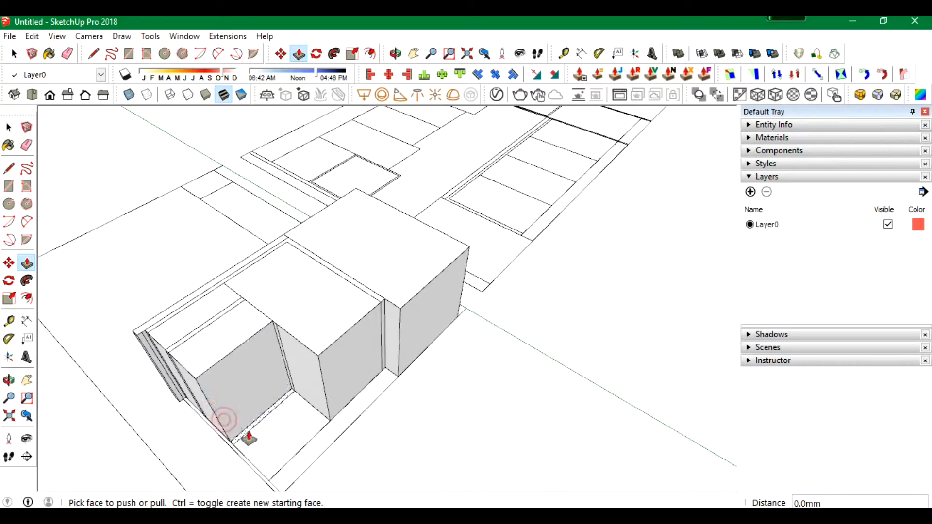
Extrude the base cabinet door, plinth and worktop faces of the second elevation to the same depth.
double_click(423, 304)
double_click(485, 238)
double_click(466, 270)
double_click(398, 325)
scroll(437, 315, "up", 3)
middle_click_drag(603, 291, 364, 267)
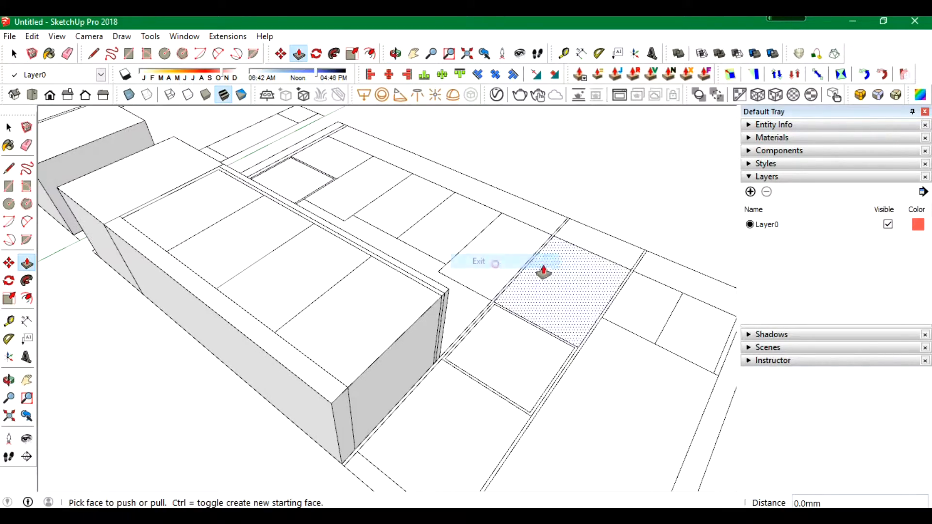
Extrude the tall unit, its side panels and the cabinets above the fridge space to the same depth.
double_click(565, 298)
double_click(491, 305)
double_click(462, 396)
scroll(364, 289, "down", 3)
double_click(399, 422)
double_click(565, 293)
Extrude the box-up strip and the wall cabinet faces, and erase the stray edges.
middle_click_drag(291, 224, 412, 248)
left_click(334, 229)
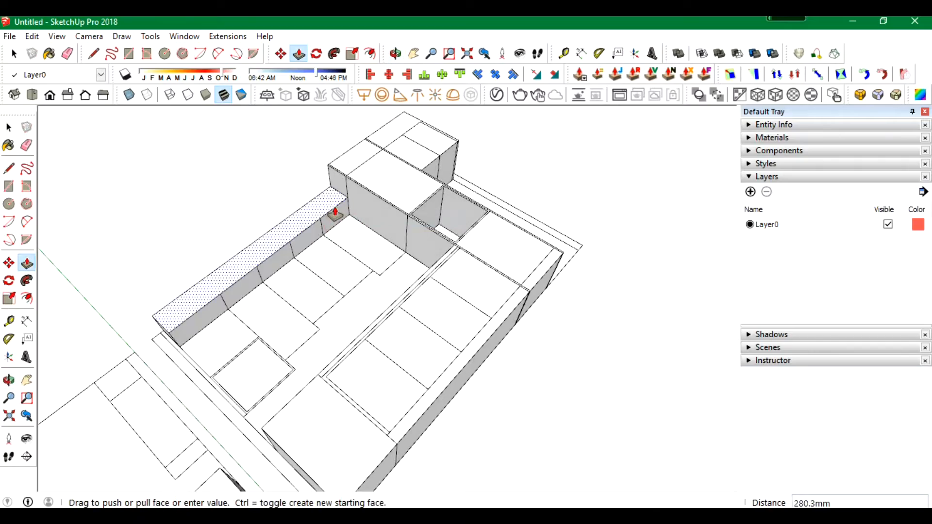
left_click(335, 214)
double_click(348, 269)
scroll(423, 141, "down", 3)
key("e")
left_click_drag(293, 295, 254, 248)
Select both extruded elevations and rotate them 90 degrees to stand upright.
left_click_drag(112, 119, 533, 413)
left_click(316, 54)
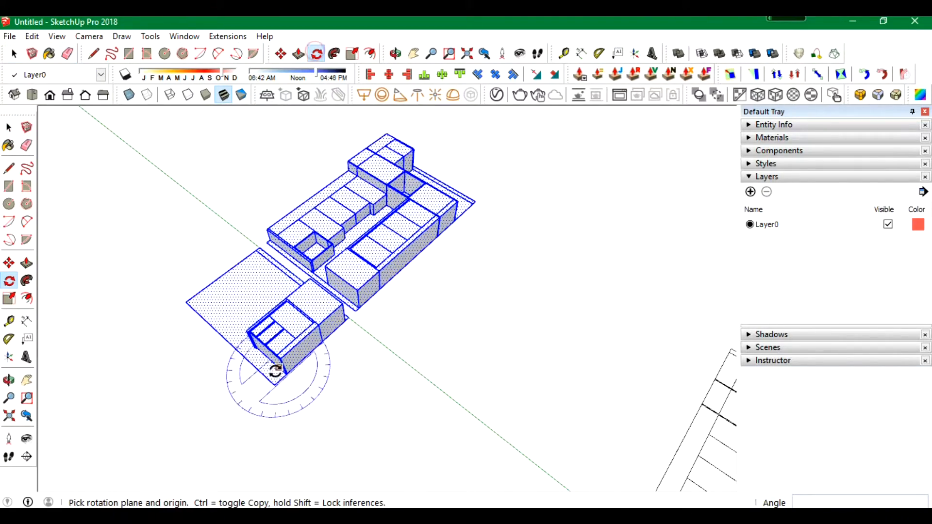
left_click_drag(275, 373, 345, 322)
type("90")
key("Return")
Rotate the side elevation perpendicular to the main one and move it into place to form the kitchen corner.
middle_click_drag(246, 204, 277, 55)
scroll(402, 266, "down", 2)
middle_click_drag(401, 266, 356, 394)
key("space")
left_click_drag(539, 112, 418, 265)
left_click(315, 54)
left_click(281, 54)
left_click(436, 210)
scroll(291, 262, "up", 5)
left_click(271, 270)
Select the worktop's two edges along the walls and offset them inward.
key("space")
left_click(262, 274)
left_click(388, 260, "shift")
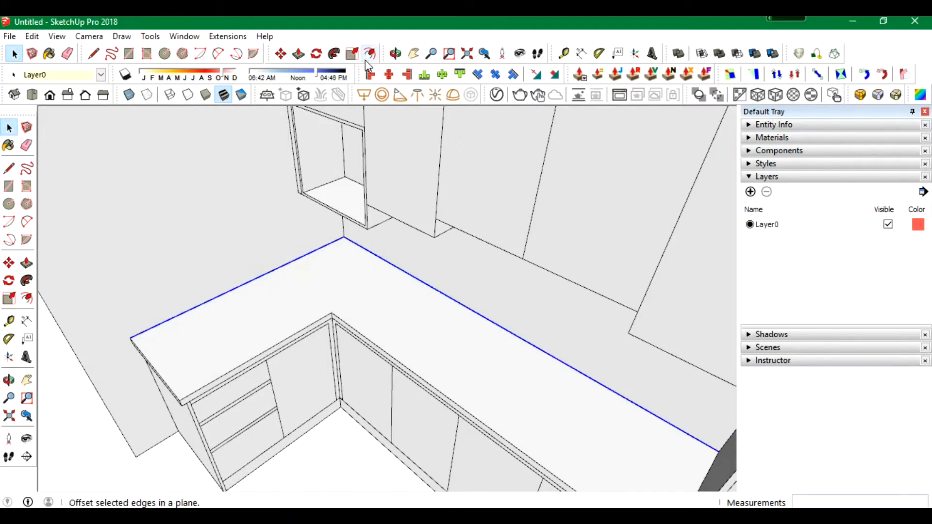
left_click(369, 54)
scroll(318, 248, "up", 4)
Pull the offset worktop strip up into an upstand and erase the leftover edge.
left_click(298, 53)
left_click(310, 258)
key("e")
left_click(555, 293)
scroll(441, 232, "down", 5)
Draw a rectangle on the worktop's short leg and cut it out as an opening.
key("r")
left_click(281, 398)
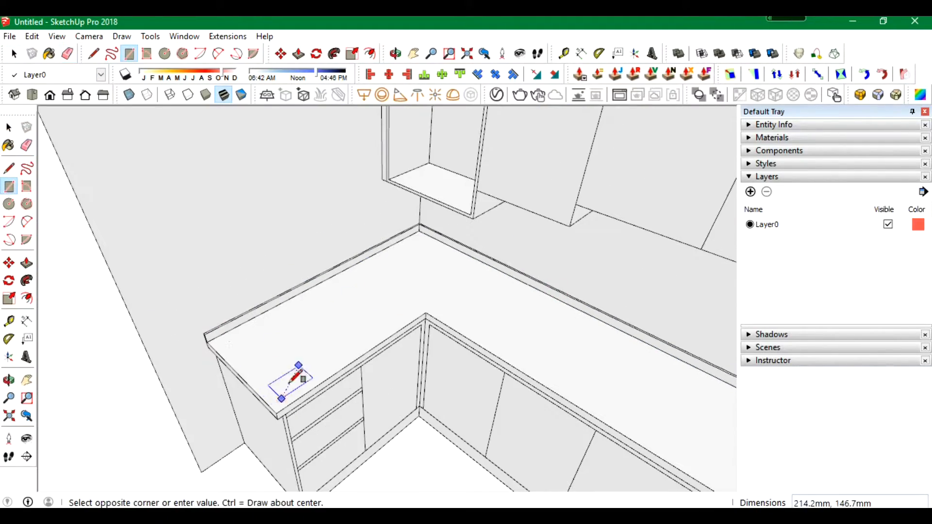
left_click(356, 271)
left_click(338, 326)
left_click(334, 334)
scroll(354, 296, "down", 4)
Extend the side wall by moving its free edge, and adjust the face at the kitchen's far end with Push/Pull.
key("m")
left_click(236, 207)
left_click(112, 233)
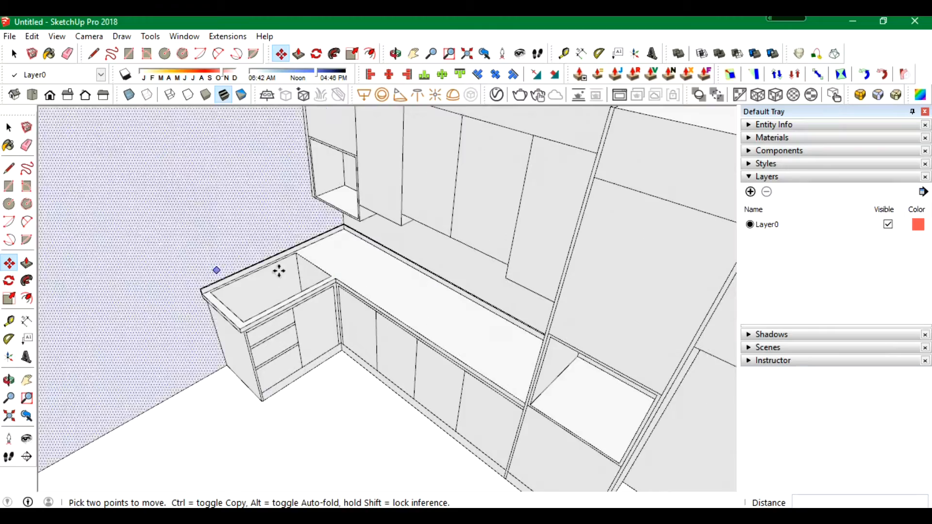
middle_click_drag(279, 270, 393, 63)
left_click(298, 53)
left_click_drag(660, 183, 617, 161)
Draw the floor rectangle in front of the cabinets and reorient the faces.
key("r")
left_click(74, 399)
left_click(552, 459)
right_click(294, 395)
left_click(365, 218)
Offset the outlines of the cabinet door and drawer fronts slightly inward.
scroll(313, 281, "up", 4)
key("f")
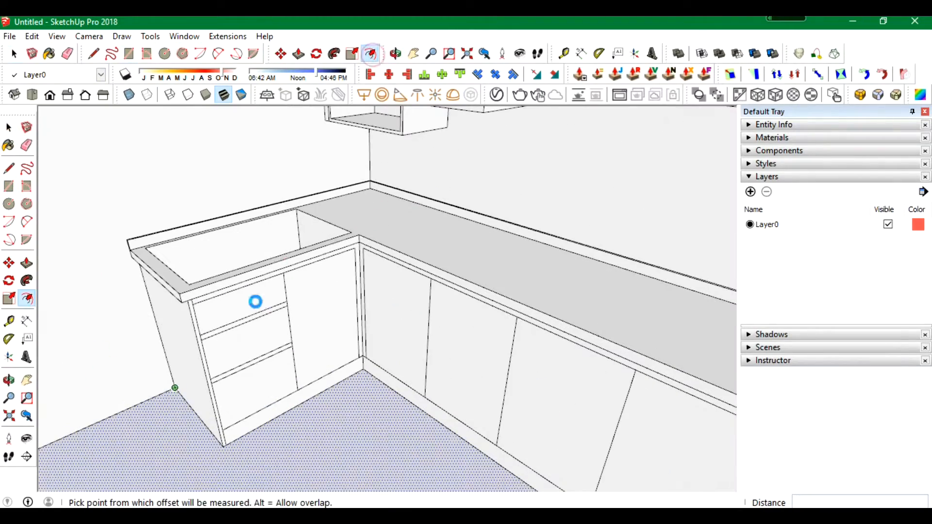
scroll(569, 406, "down", 6)
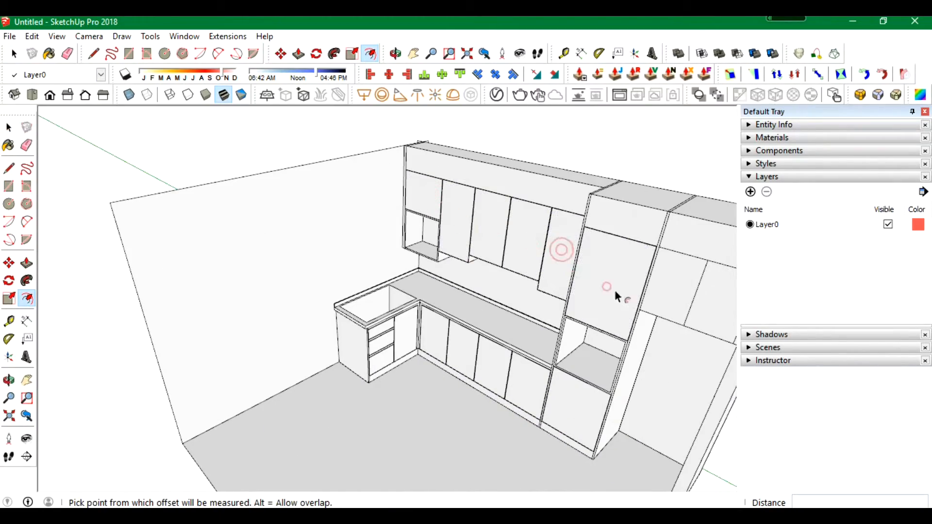
Push/Pull the drawer and door fronts of the short base cabinet run.
scroll(618, 296, "up", 6)
key("p")
left_click(452, 385)
scroll(439, 264, "up", 2)
scroll(342, 395, "up", 4)
double_click(341, 416)
scroll(253, 413, "down", 1)
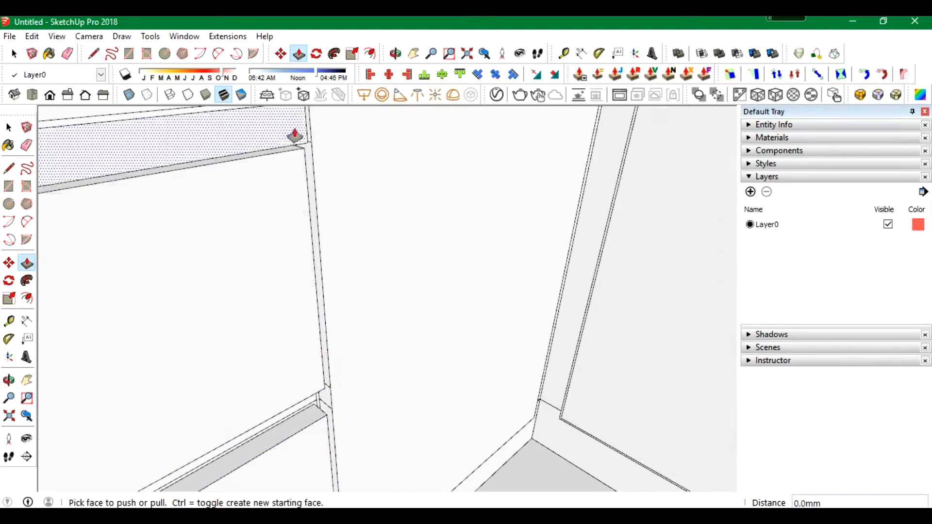
Repeat the same Push/Pull on the long run's base doors and the tall unit's lower front.
scroll(296, 139, "down", 2)
scroll(487, 126, "up", 2)
double_click(487, 121)
scroll(248, 147, "down", 5)
scroll(482, 121, "up", 3)
double_click(474, 204)
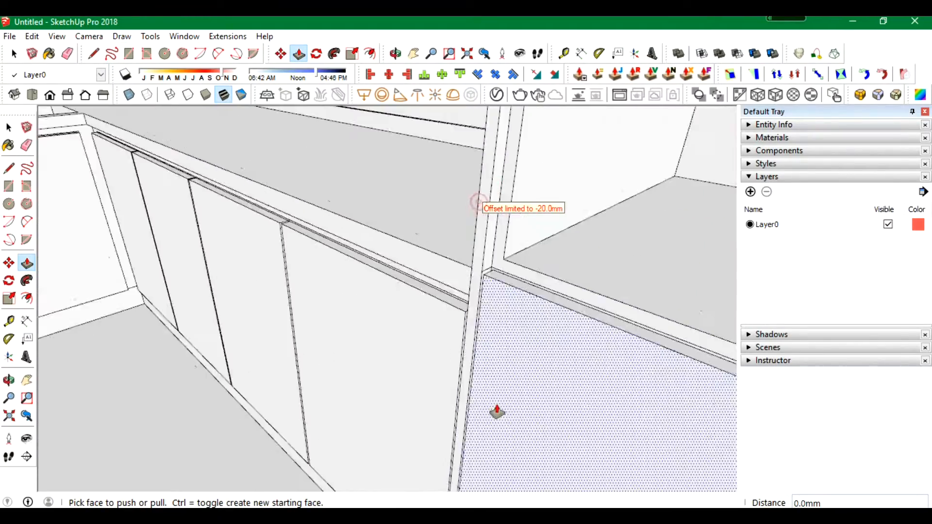
Pull out the wall cabinet door fronts with Push/Pull.
scroll(495, 411, "down", 3)
middle_click_drag(490, 257, 489, 380, "shift")
scroll(543, 264, "down", 3)
scroll(297, 214, "up", 3)
left_click(304, 208)
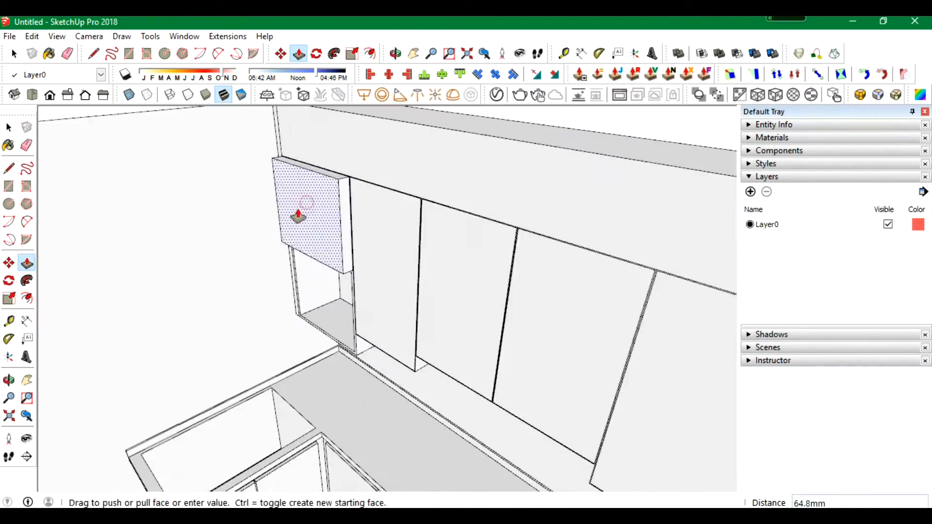
left_click(665, 390)
Examine the finished cabinets from an eye-level view and from above.
key("space")
scroll(488, 144, "down", 4)
scroll(388, 204, "up", 3)
middle_click_drag(427, 330, 435, 214)
left_click(26, 438)
left_click_drag(88, 402, 150, 400)
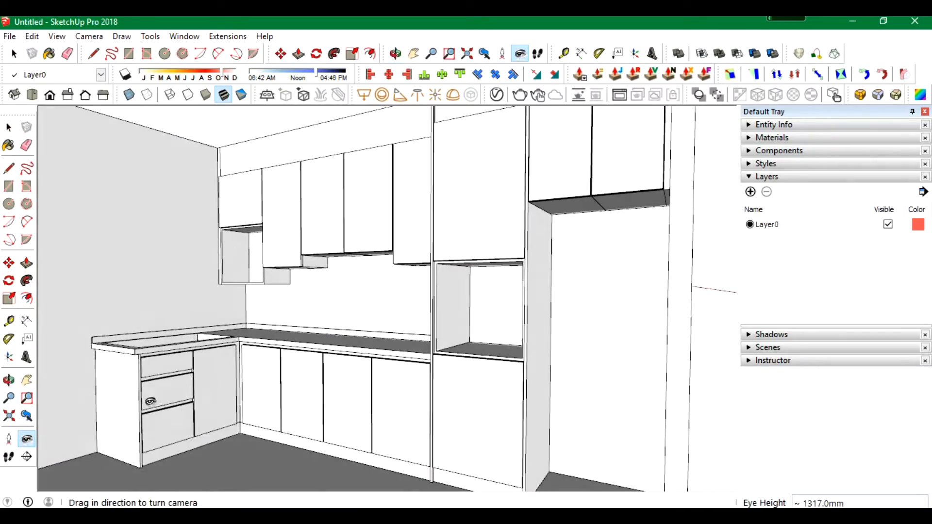
left_click(13, 53)
scroll(522, 346, "down", 5)
middle_click_drag(381, 316, 345, 246)
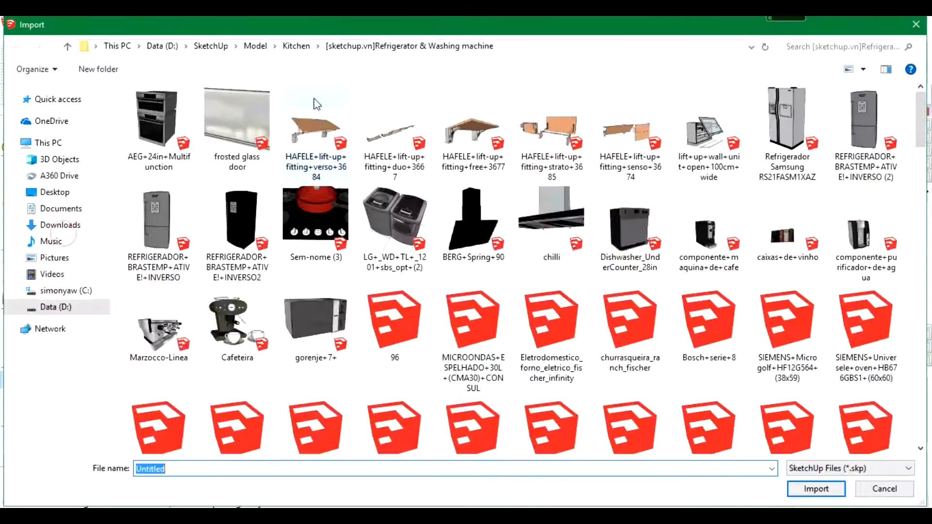
Import a kitchen appliance model from the Refrigerator & Washing machine folder.
left_click(568, 377)
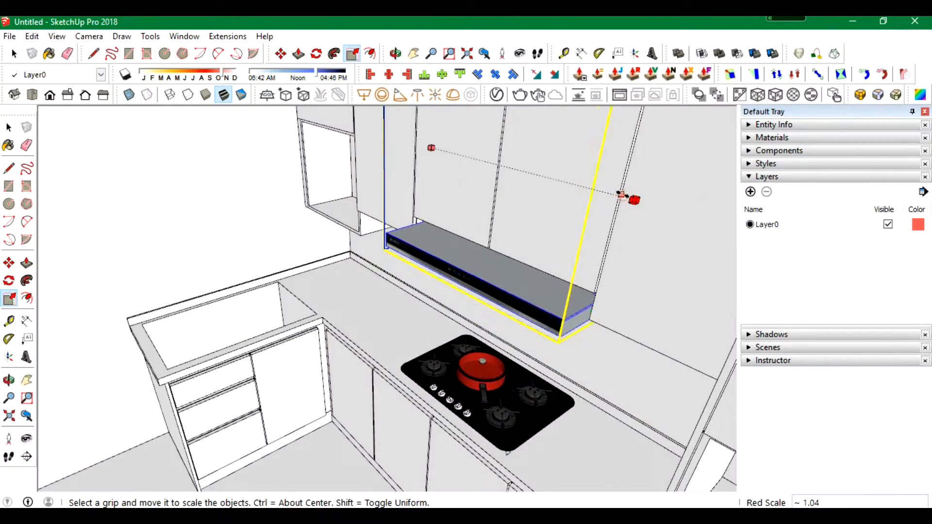
scroll(622, 194, "up", 3)
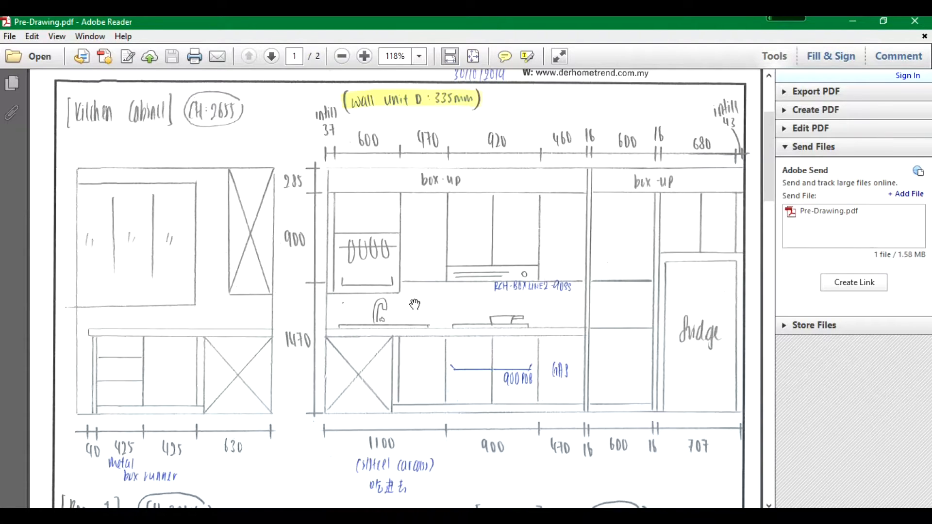
Switch to SketchUp and create a guide along the red axis plus vertical guides 100 mm and a further 600 mm out.
key("alt+Tab")
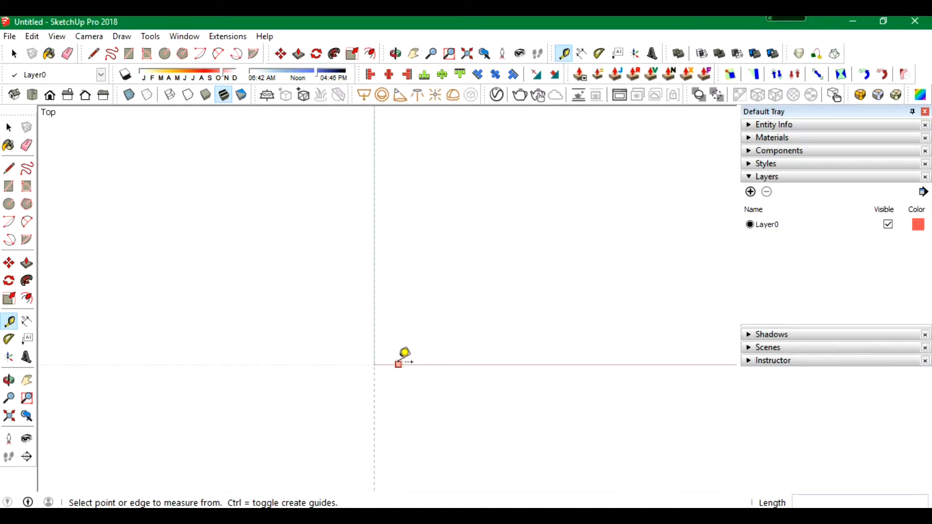
left_click(399, 363)
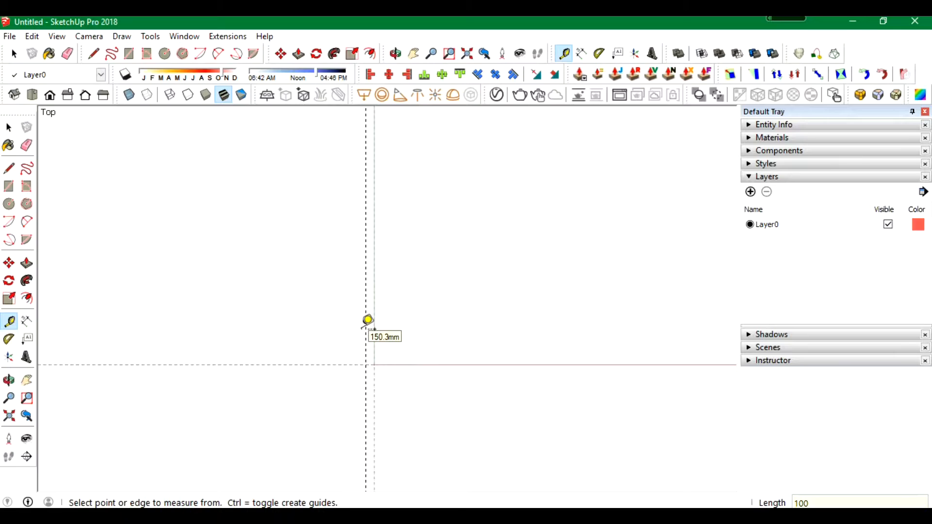
left_click(368, 321)
type("600")
key("Return")
left_click(313, 313)
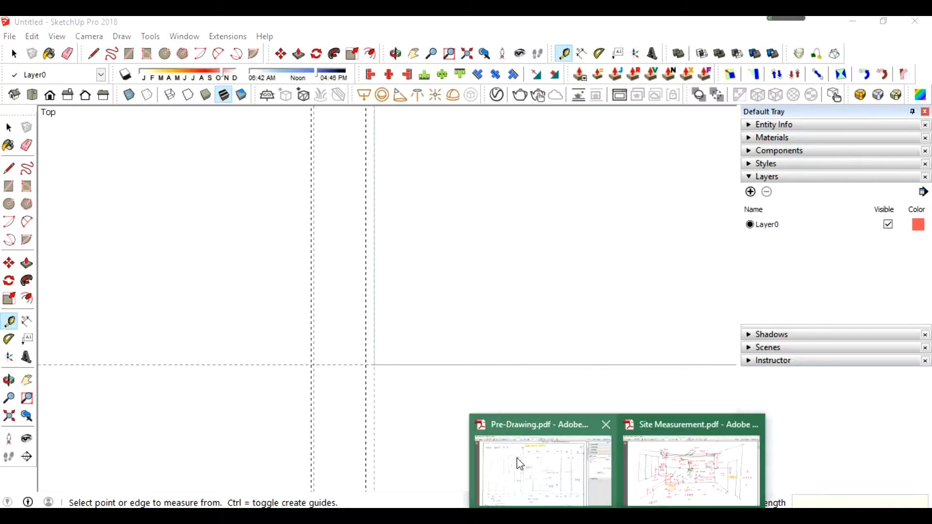
Check the base cabinet widths in Pre-Drawing.pdf and add two successive vertical guides 425 mm apart beyond the outermost guide in SketchUp.
left_click(513, 457)
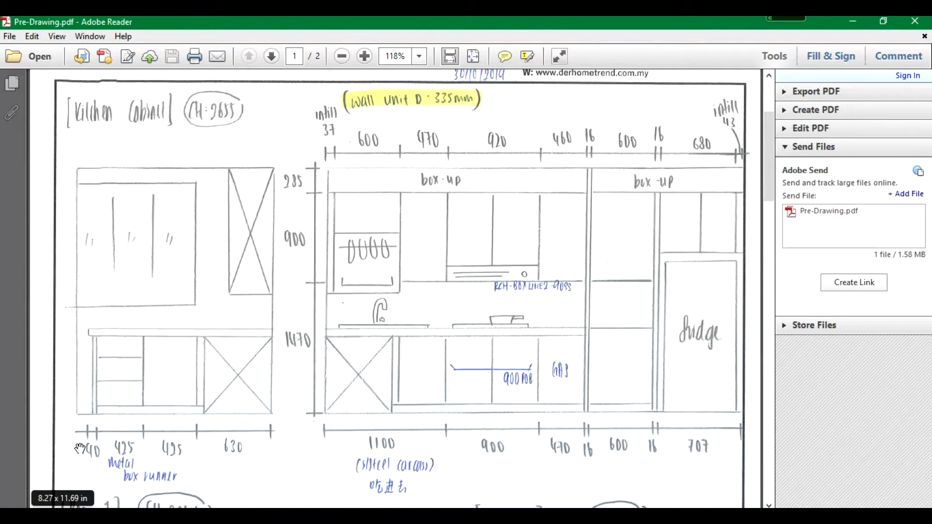
key("alt+Tab")
left_click(313, 316)
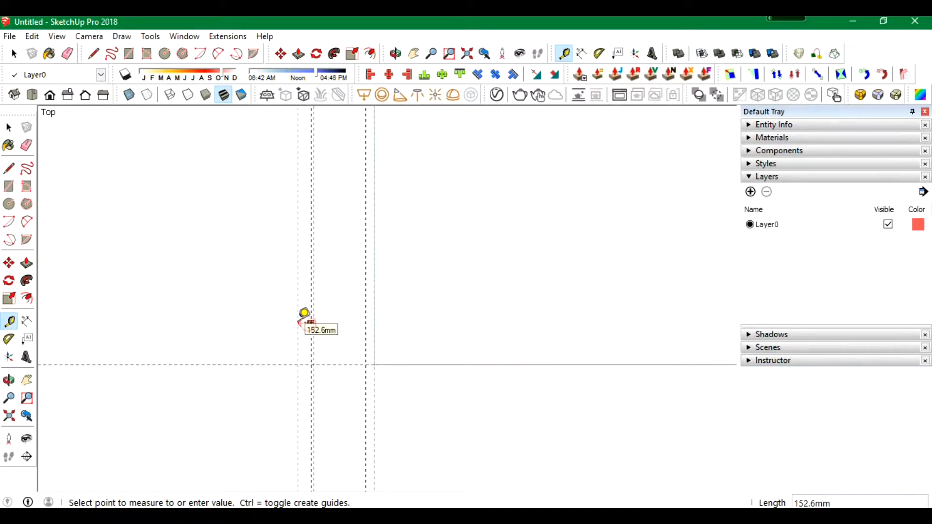
key("Return")
left_click(274, 316)
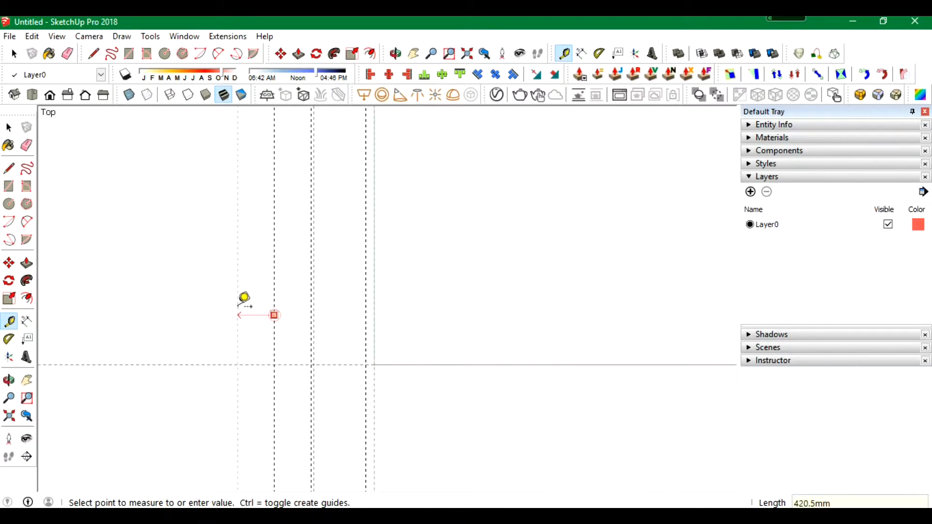
type("420")
key("Return")
Add vertical guides 16 mm and a further 24 mm beyond the second 425 mm guide.
left_click(238, 296)
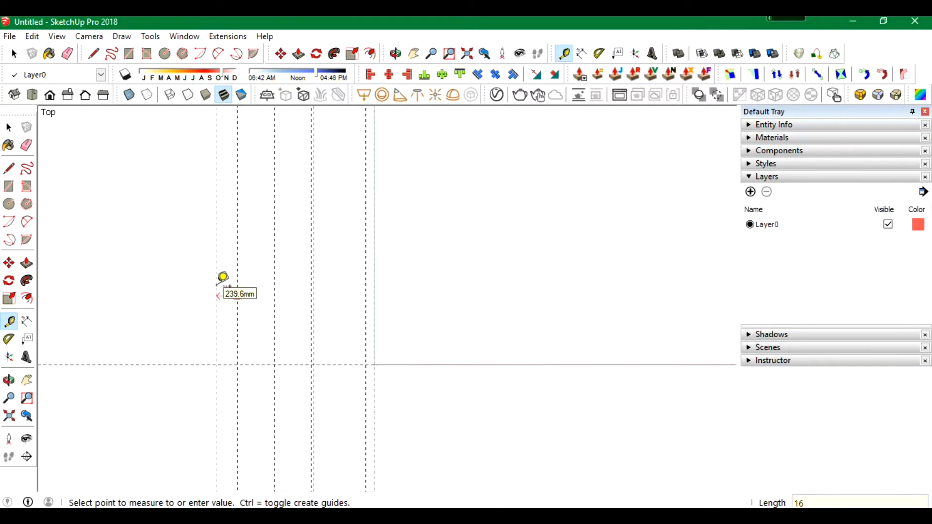
type("16")
key("Return")
left_click(236, 297)
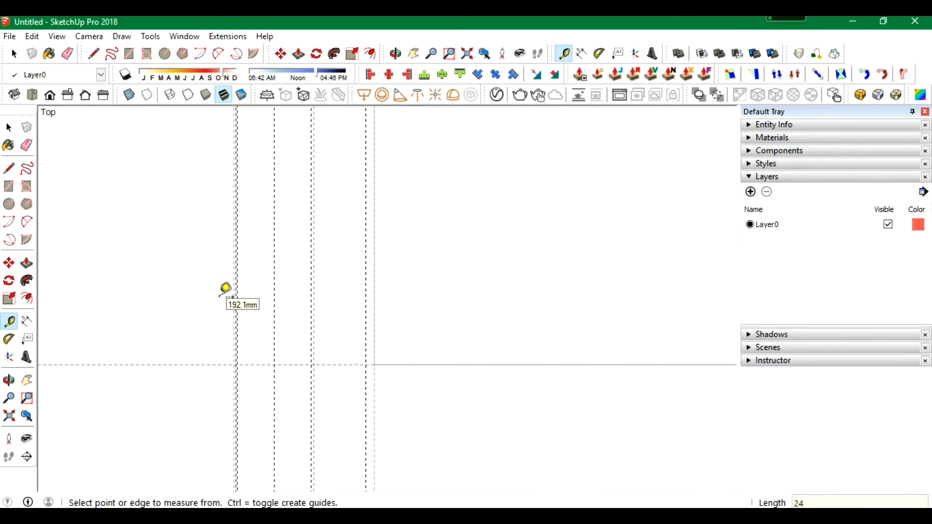
Place horizontal guides 100 mm above the base line and at the height of the countertop's underside.
left_click(258, 364)
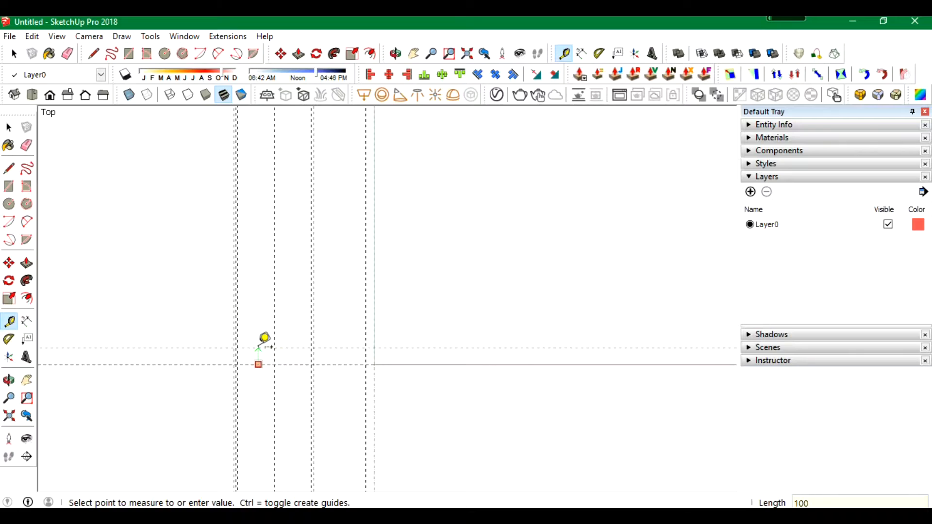
type("100")
key("Return")
left_click(259, 355)
key("Return")
Add horizontal guides 40 mm above and 24 mm below the countertop-underside guide.
left_click(256, 293)
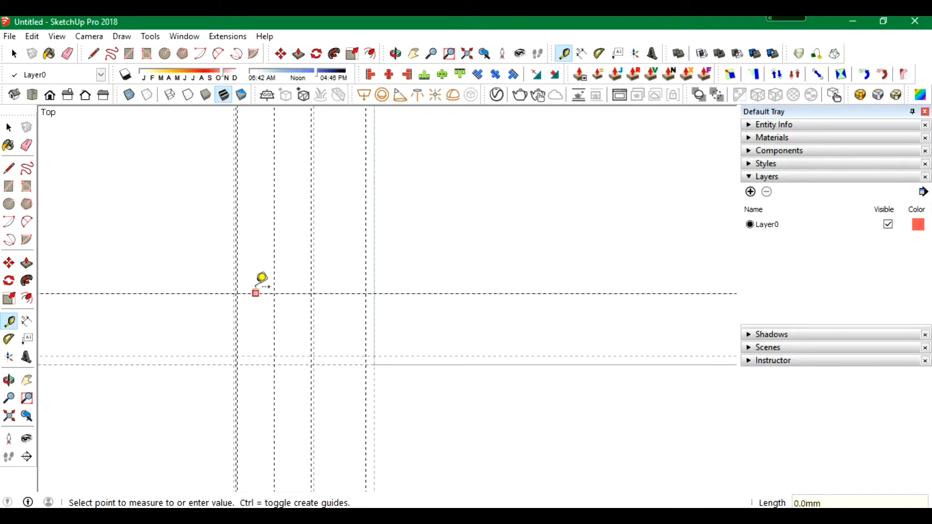
type("4")
key("Return")
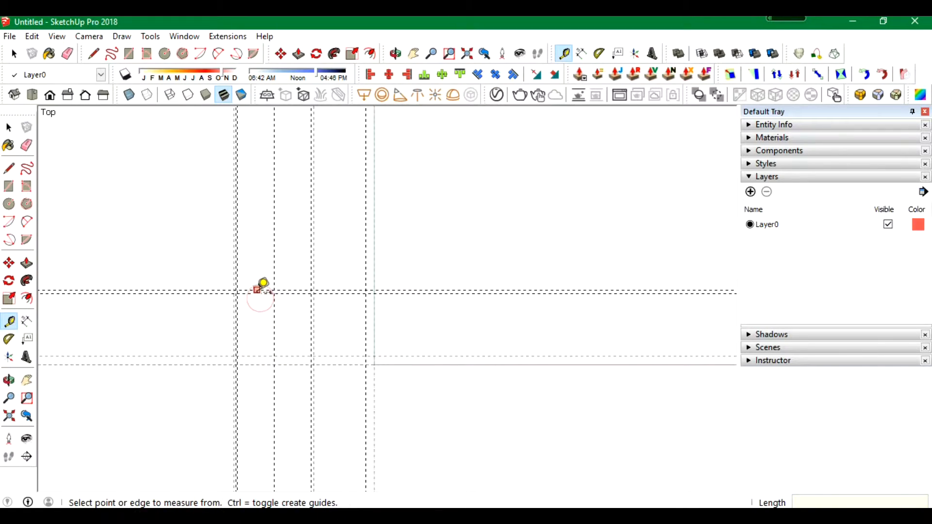
left_click(256, 292)
type("24")
key("Return")
Draw the full-height corner cabinet rectangle and a 920 by 40 mm countertop rectangle extending from its upper corner.
scroll(272, 291, "up", 2)
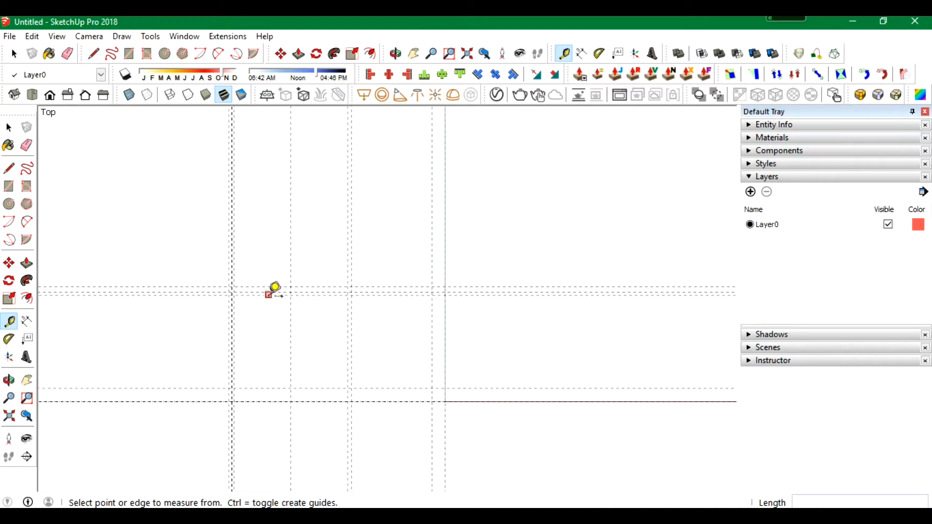
left_click(12, 189)
left_click(351, 287)
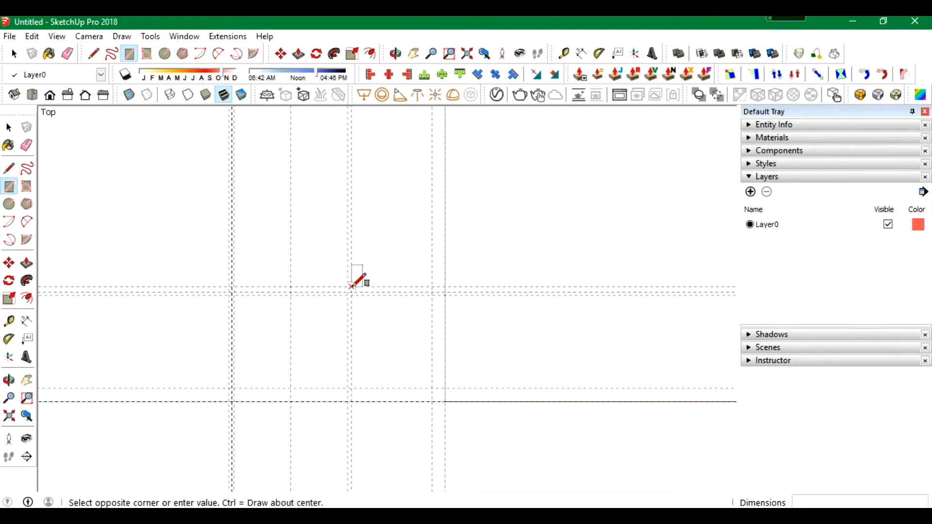
left_click(432, 401)
left_click(351, 286)
left_click(228, 292)
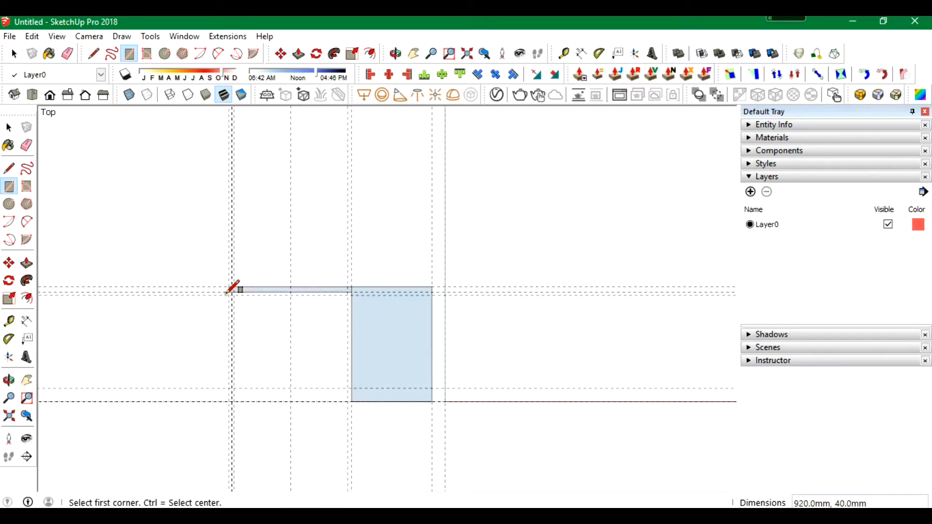
Draw the 16 mm end panel under the countertop and the 100 mm high plinth between it and the corner cabinet.
scroll(247, 397, "up", 3)
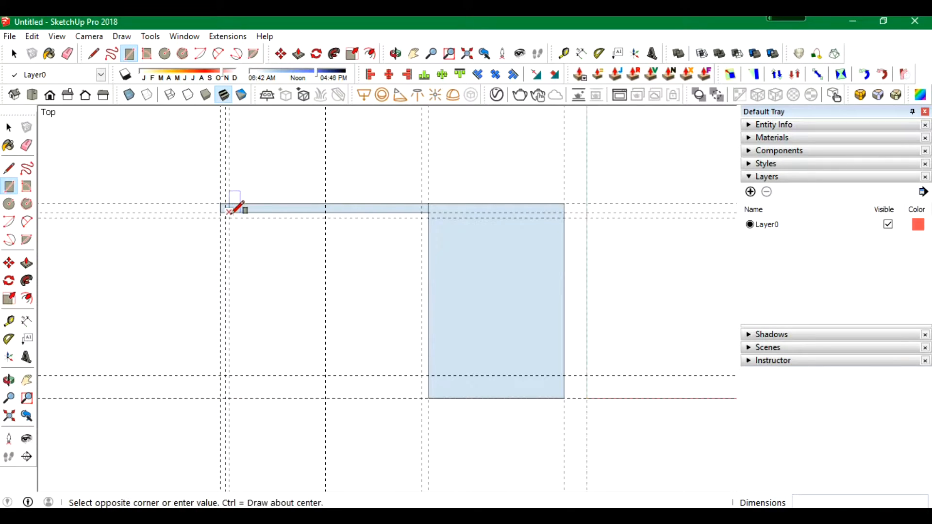
left_click(226, 397)
left_click(226, 375)
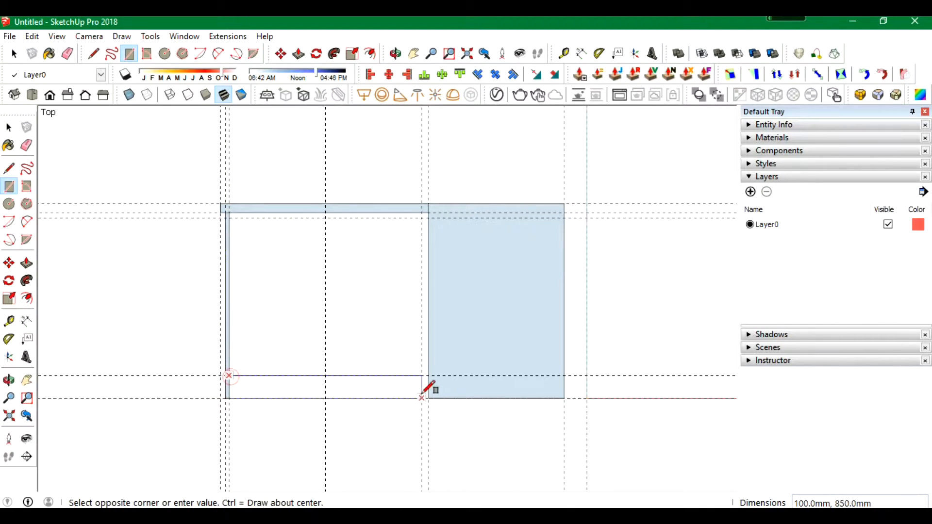
left_click(428, 398)
Draw the 850 by 696 mm cabinet front above the plinth and divide it in two at the middle guide.
left_click(234, 375)
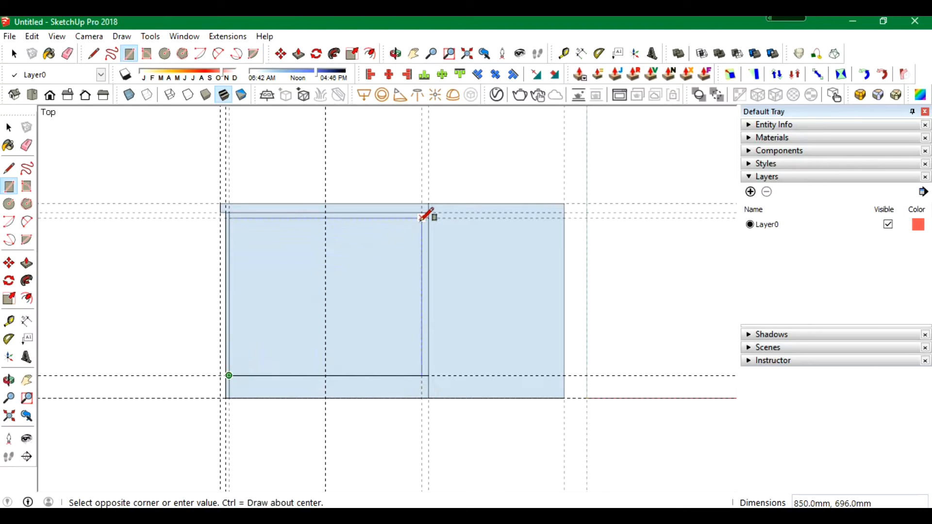
left_click(421, 219)
left_click(421, 218)
left_click(325, 376)
scroll(202, 402, "down", 2)
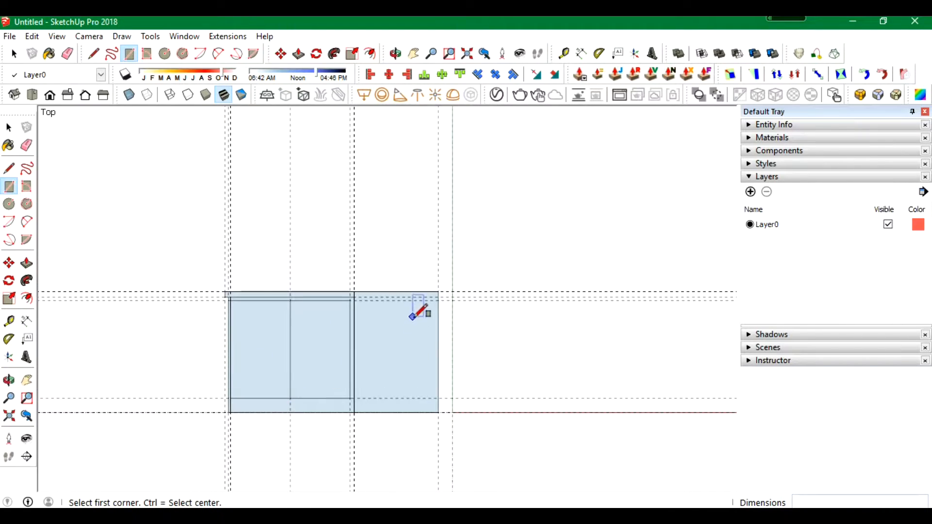
Check the drawer layout in the sketch, then copy the drawer column's upper edge 150 mm down and once more to form a gap.
left_click(544, 452)
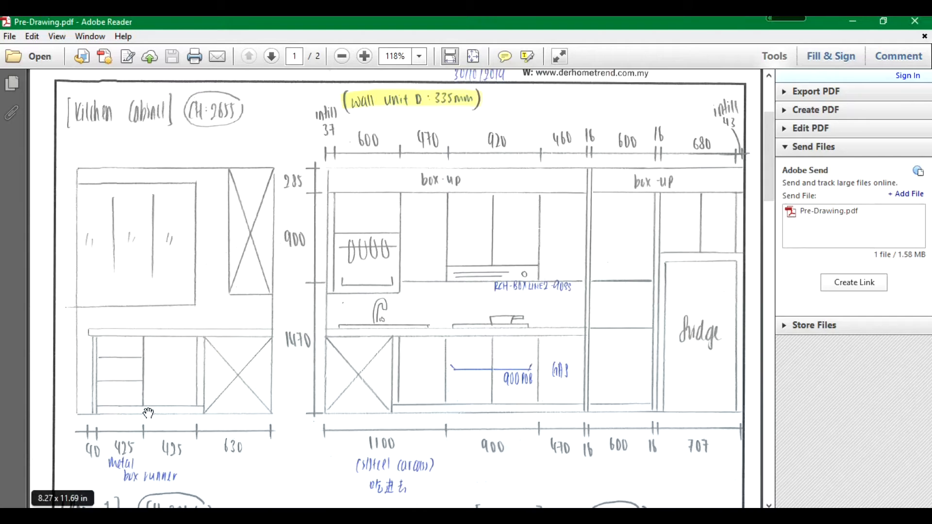
key("alt+Tab")
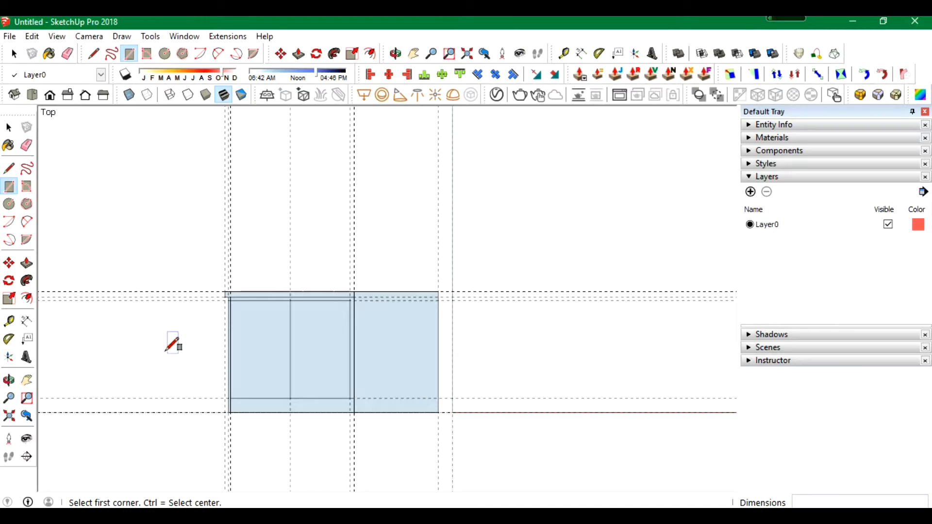
scroll(172, 338, "up", 2)
left_click(281, 54)
key("ctrl")
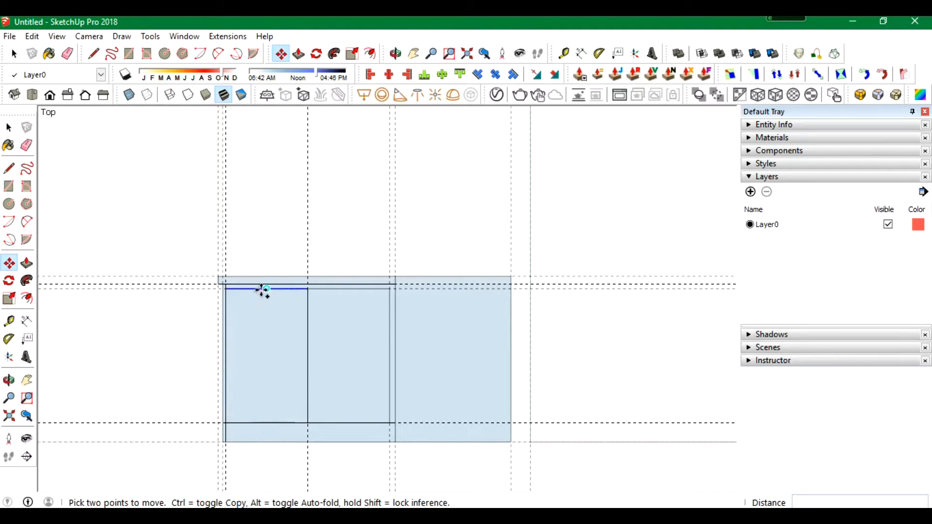
left_click(267, 289)
type("150")
key("Return")
left_click(266, 317)
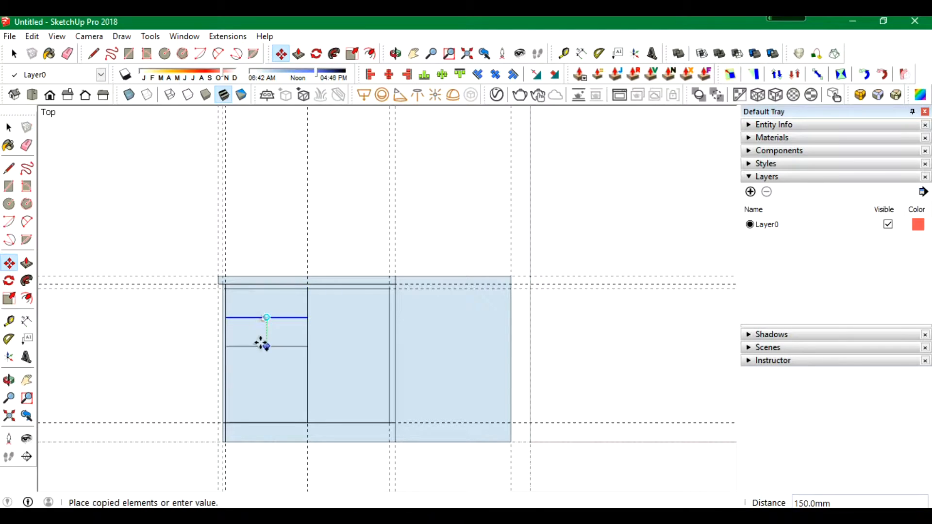
key("Return")
Copy the gap's lower edge 210 mm down and once more just below it to form the second drawer gap.
left_click(265, 320)
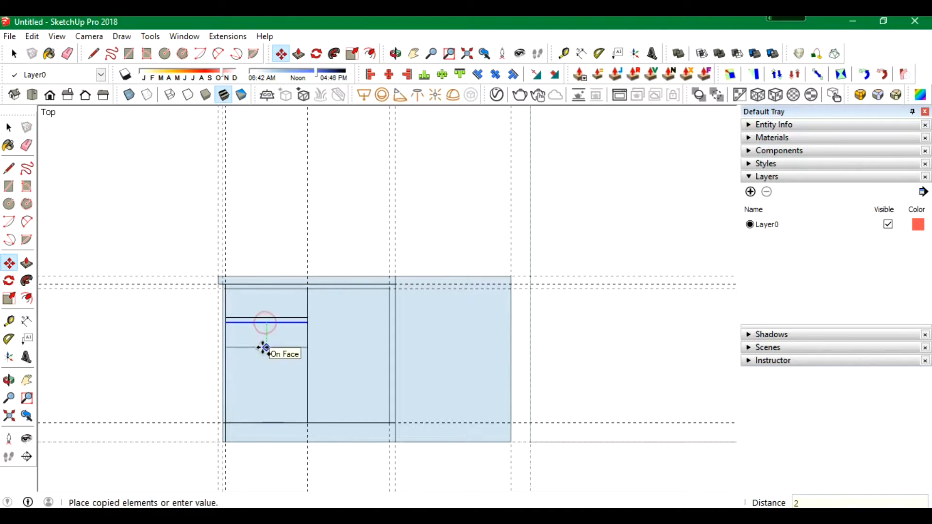
type("210")
key("Return")
left_click(266, 363)
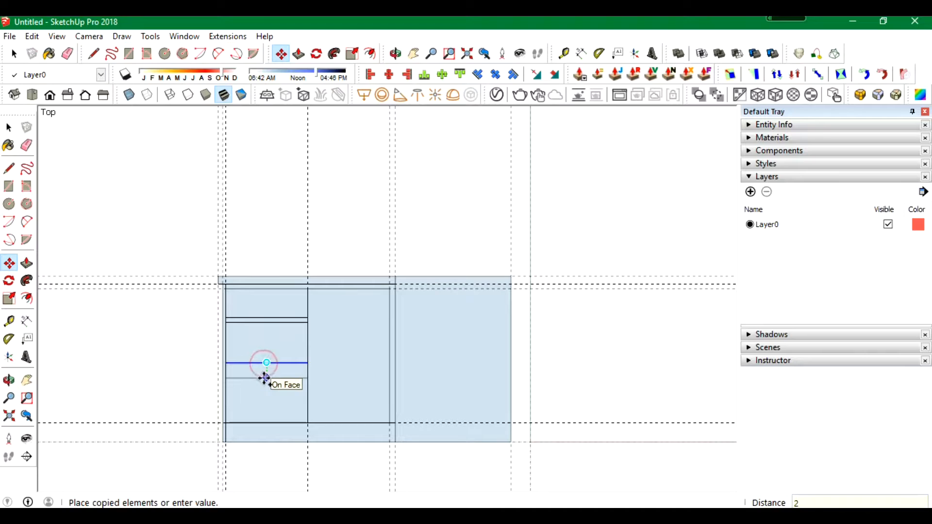
key("Escape")
Check the ceiling height in Pre-Drawing.pdf and place a horizontal guide 2655 mm above the base line.
scroll(262, 432, "down", 3)
left_click(616, 515)
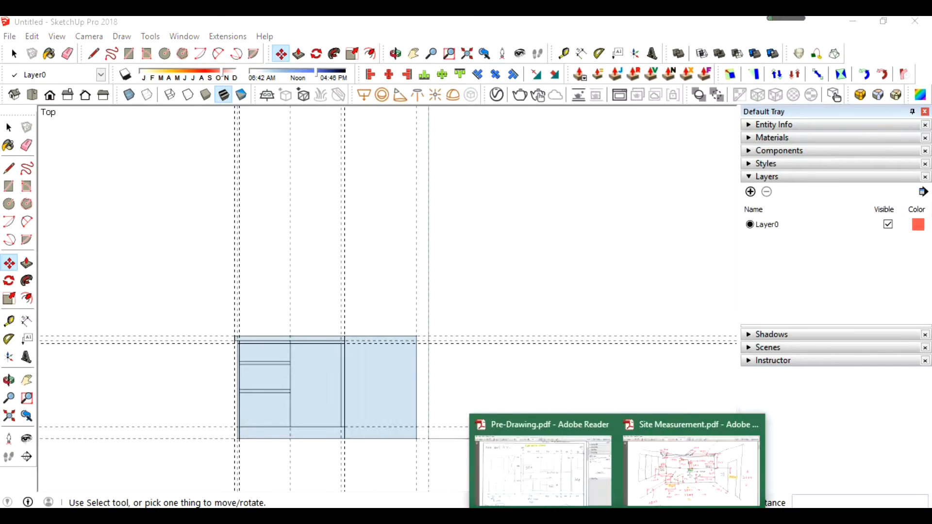
left_click(561, 482)
key("alt+Tab")
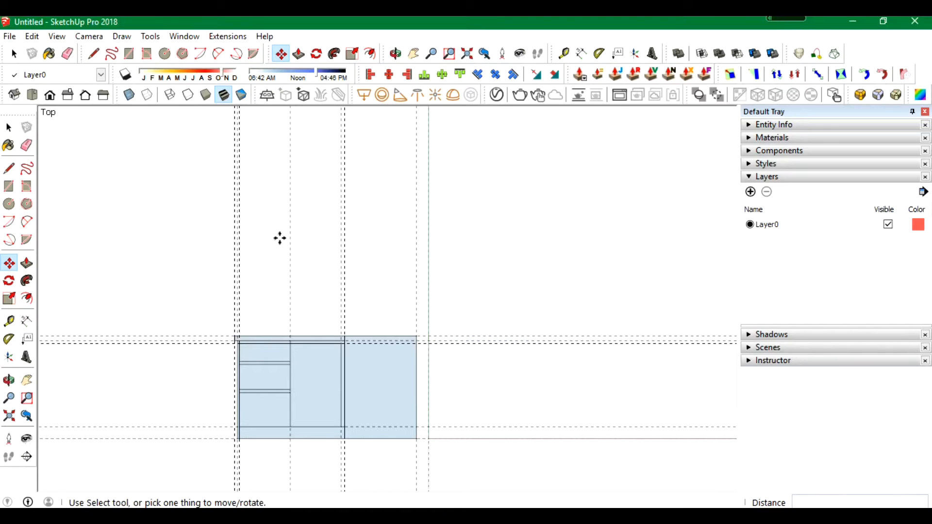
key("t")
left_click(514, 438)
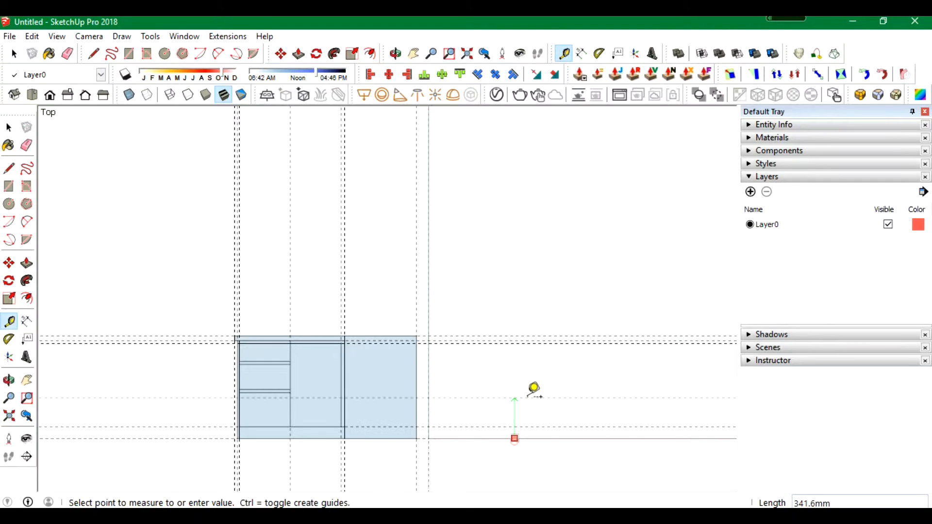
key("Return")
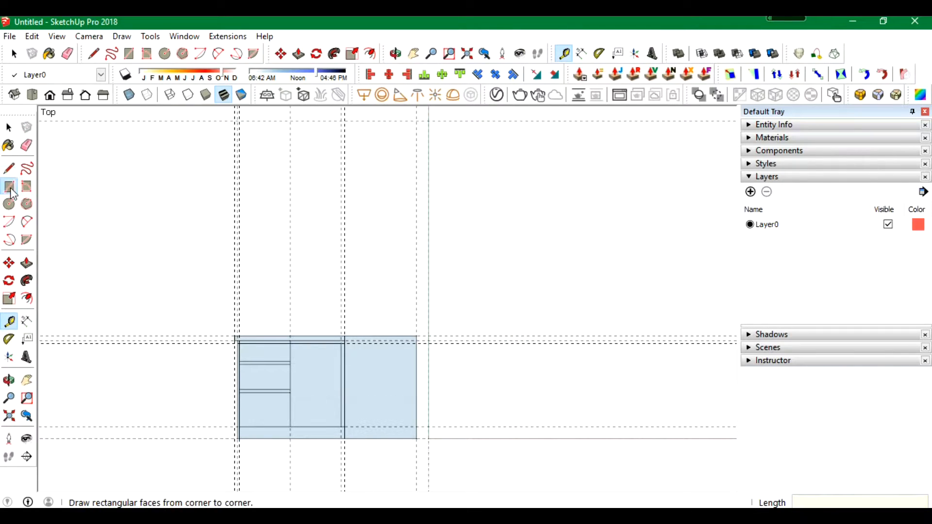
Draw a 100 by 2655 mm strip beside the corner cabinet and a wall rectangle about 1874 by 2655 mm behind the cabinets.
left_click(11, 189)
left_click(416, 121)
left_click(428, 438)
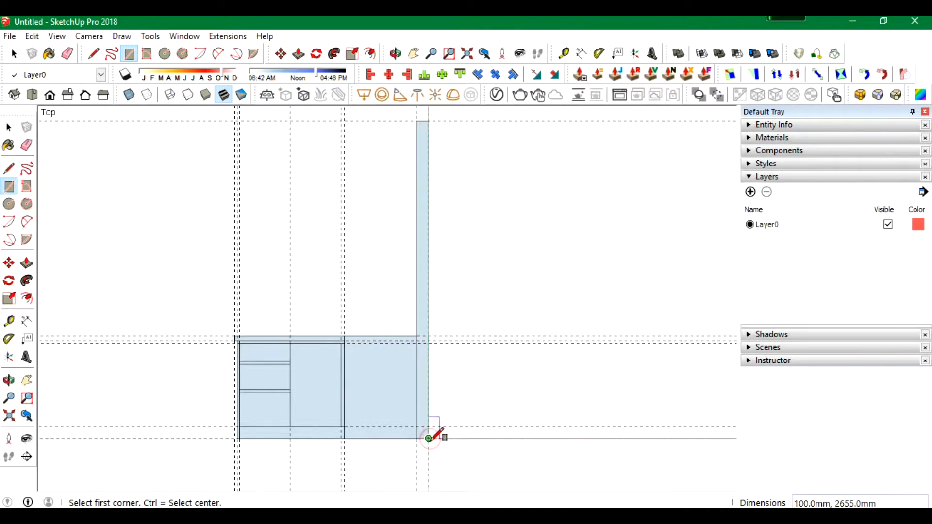
left_click(428, 439)
left_click(205, 121)
Select all the connected geometry of the elevation and reverse its faces.
key("space")
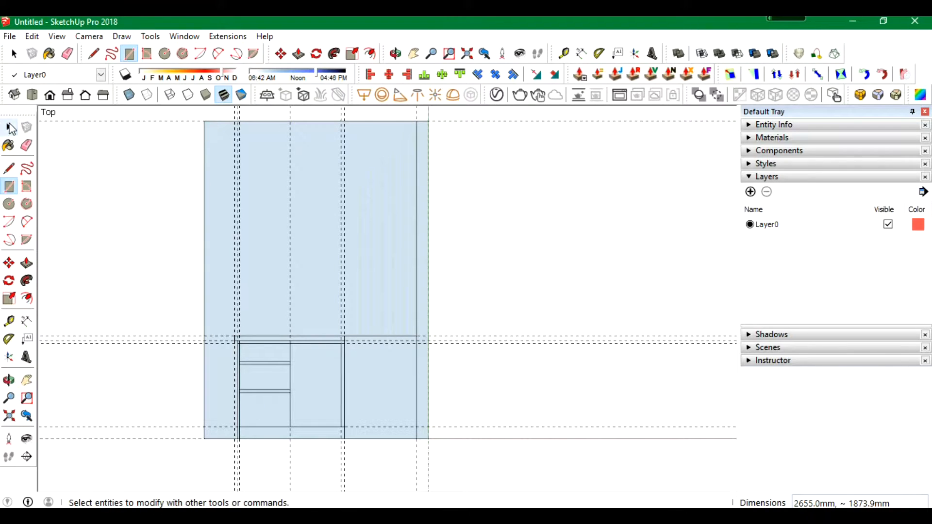
right_click(258, 200)
left_click(340, 311)
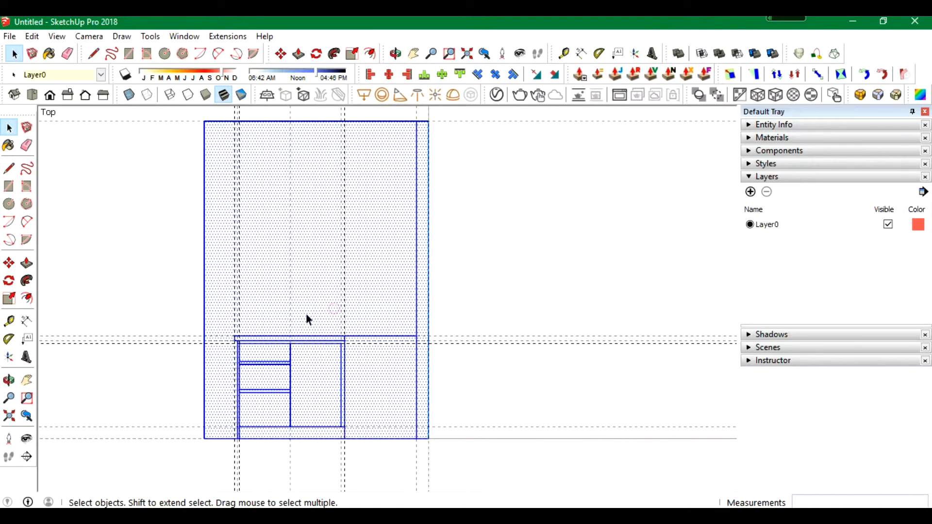
Copy the tall 100 mm strip a short distance away from the first elevation to start the second one.
left_click(423, 314)
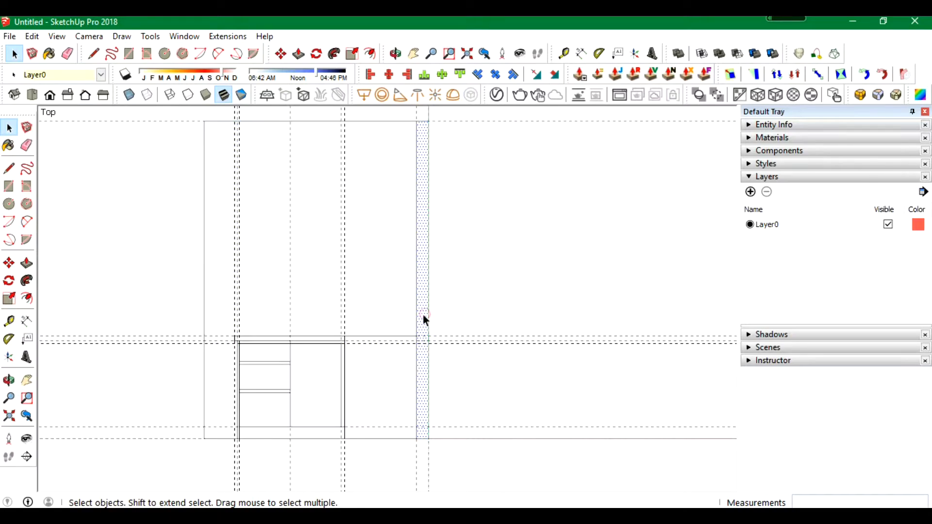
scroll(171, 297, "down", 2)
left_click(287, 52)
key("ctrl")
left_click(378, 196)
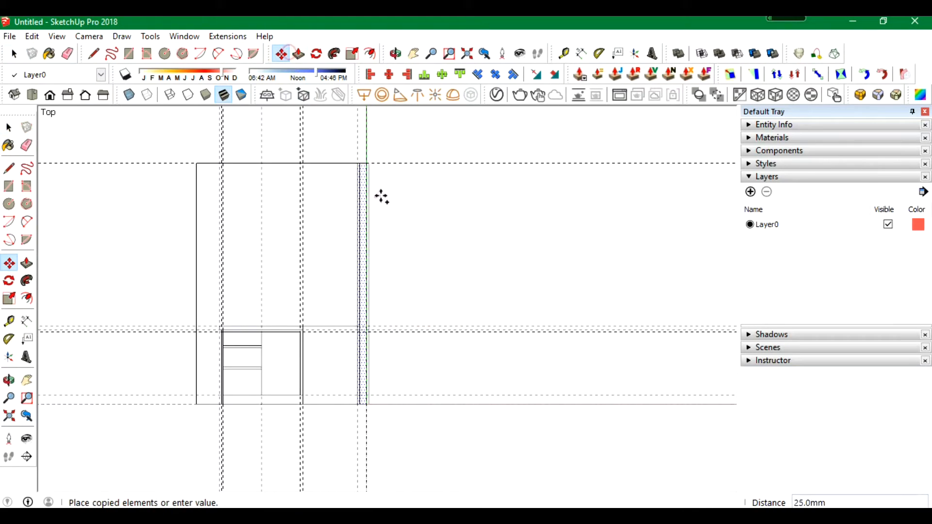
left_click(407, 194)
Check the cabinet widths in Pre-Drawing.pdf and place vertical guides 600 mm from the copied strip and 30 mm beyond that.
scroll(590, 312, "up", 3)
left_click(597, 479)
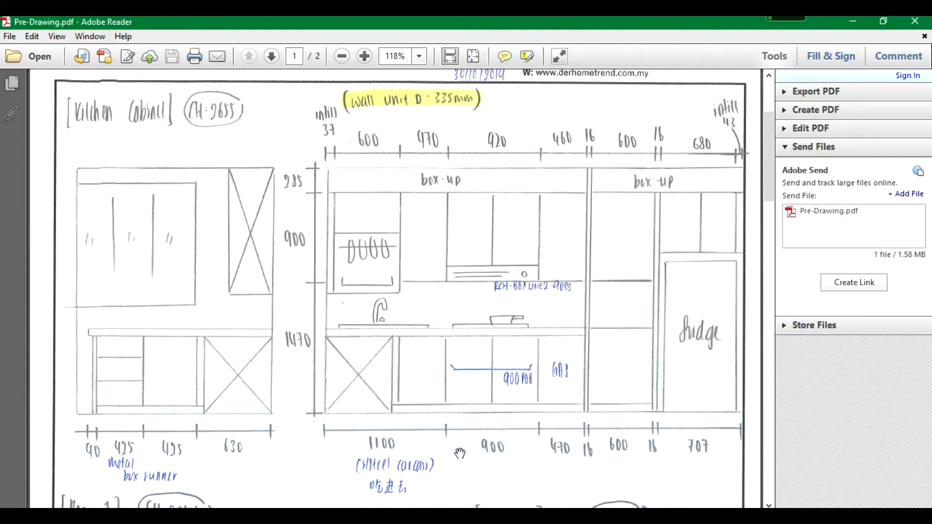
left_click(685, 513)
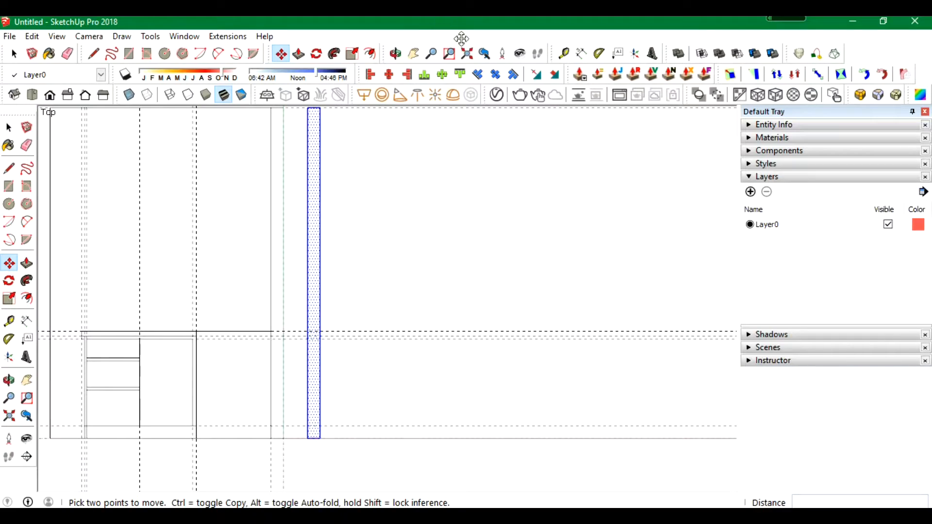
key("t")
left_click(320, 394)
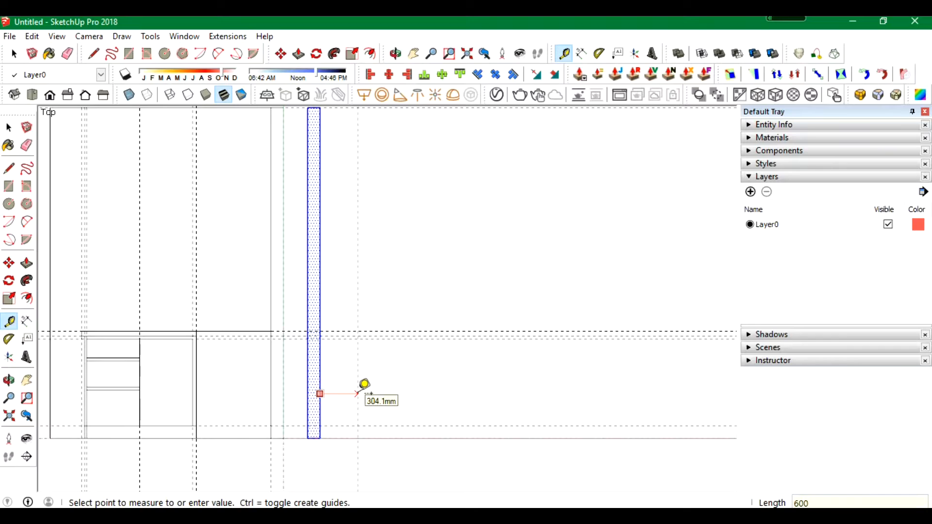
type("600")
key("Return")
left_click(395, 371)
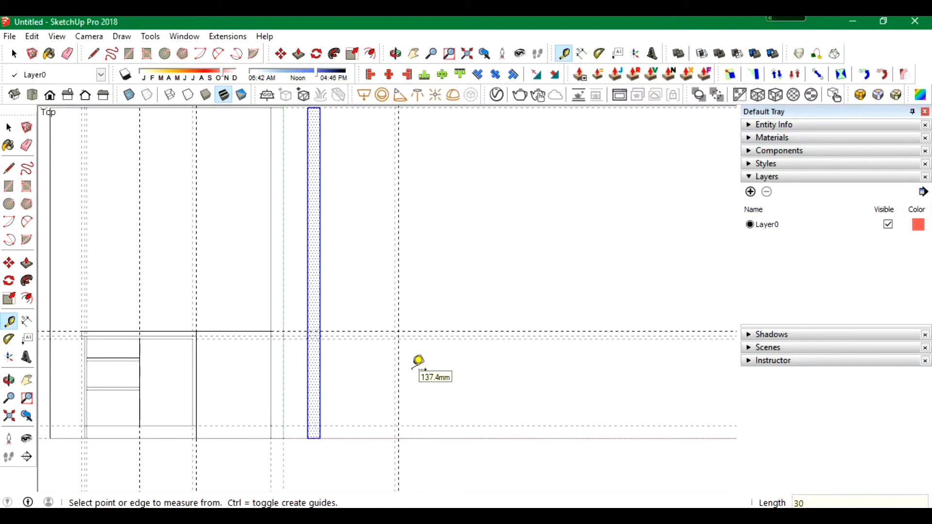
Place a vertical guide 1100 mm from the copied strip, followed by successive guides 900, 470 and 16 mm further along, as in Pre-Drawing.pdf.
left_click(320, 387)
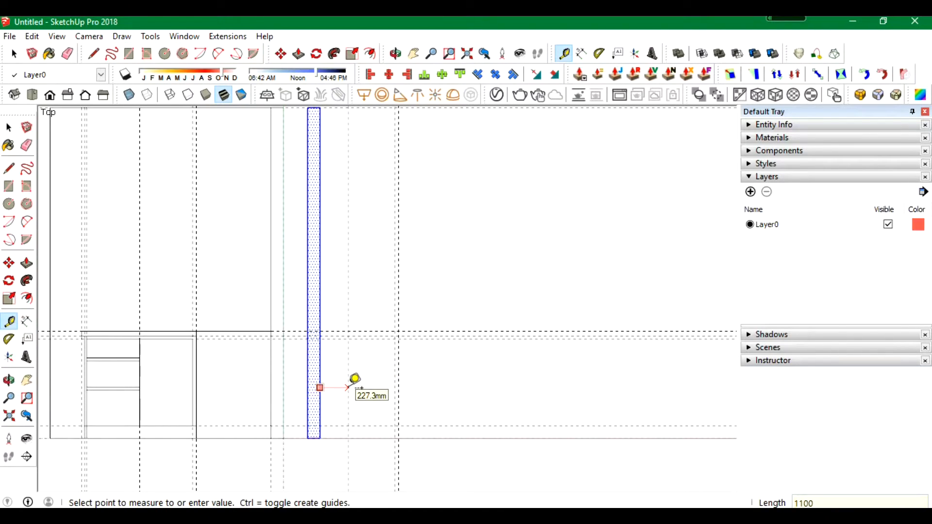
key("Return")
left_click(578, 483)
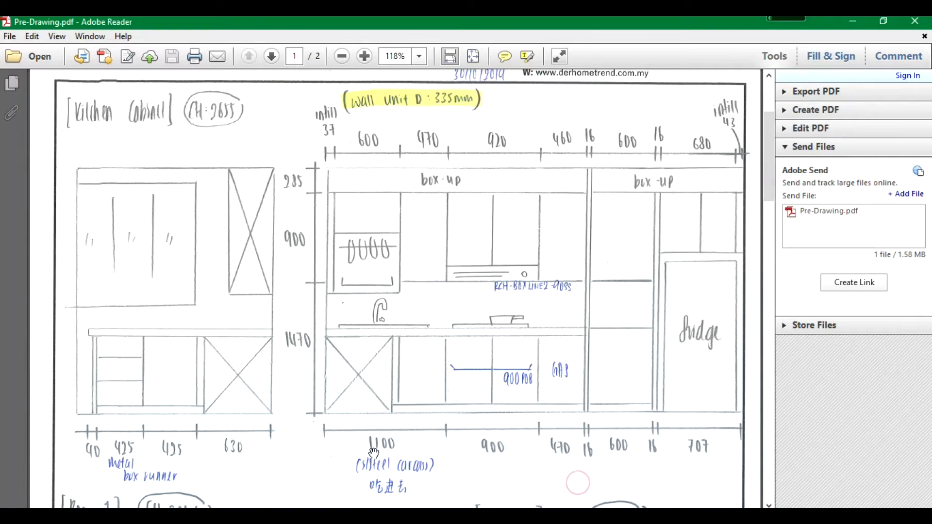
left_click(684, 515)
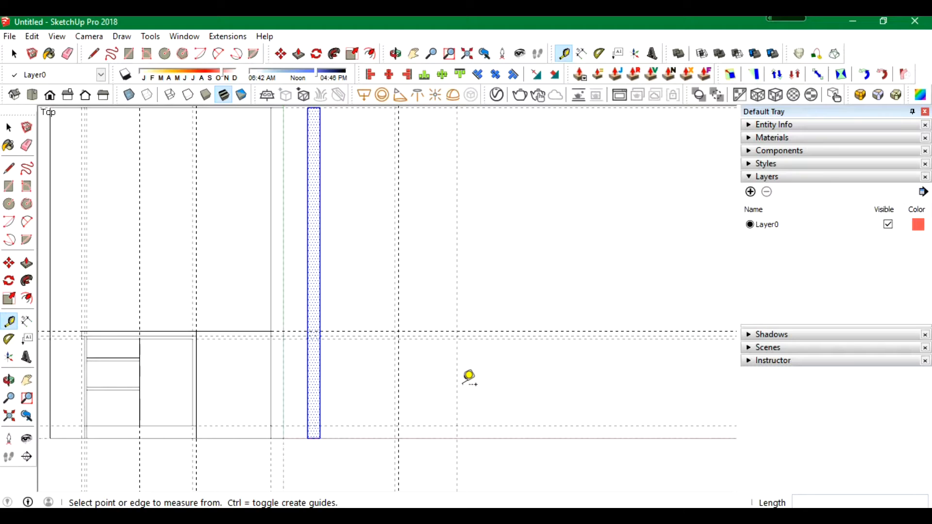
left_click(457, 385)
left_click(569, 373)
type("4")
left_click(627, 361)
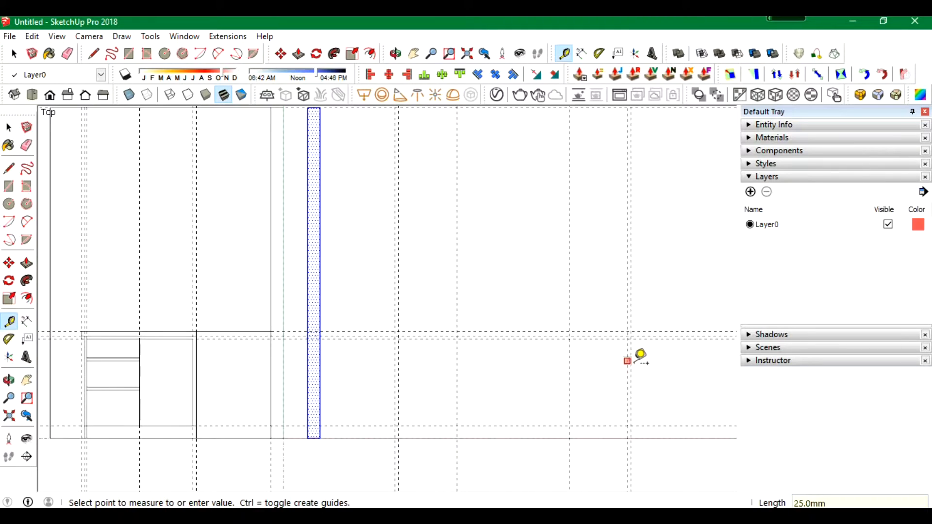
key("Return")
scroll(422, 413, "down", 1)
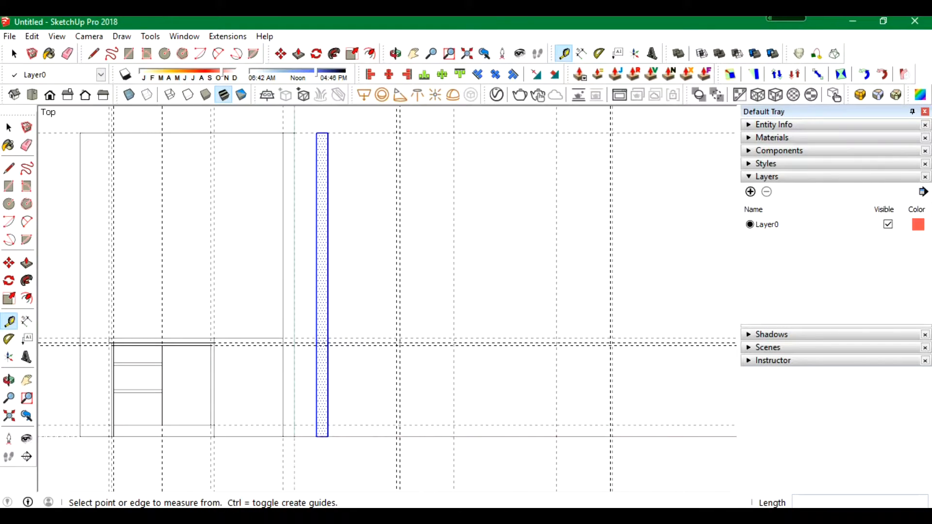
Read the remaining widths in Pre-Drawing.pdf and continue the vertical guides with successive offsets of 600, 16, 707 and 100 mm.
left_click(590, 496)
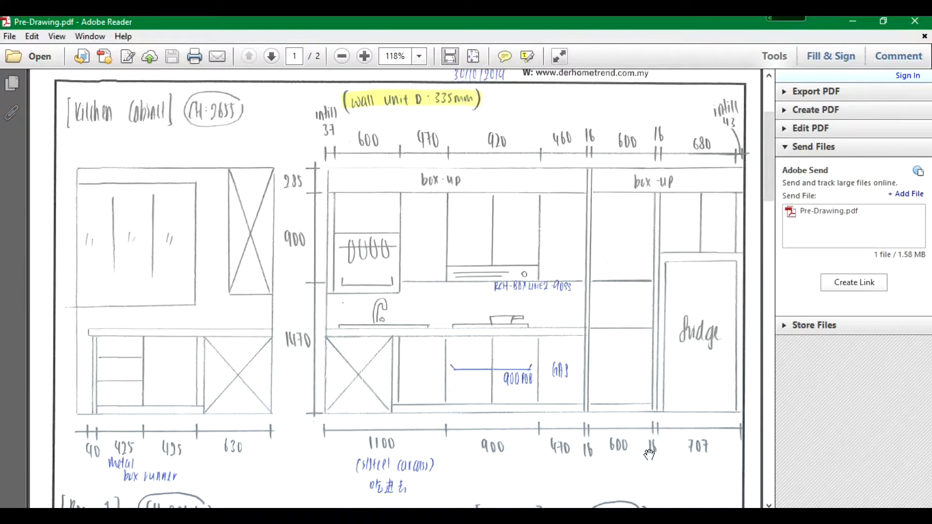
left_click_drag(671, 452, 601, 447)
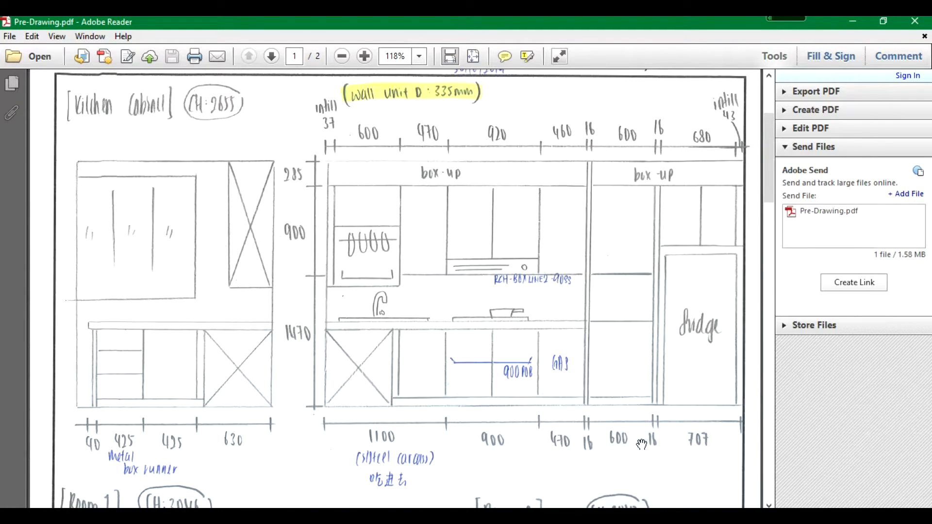
left_click(628, 415)
left_click(612, 411)
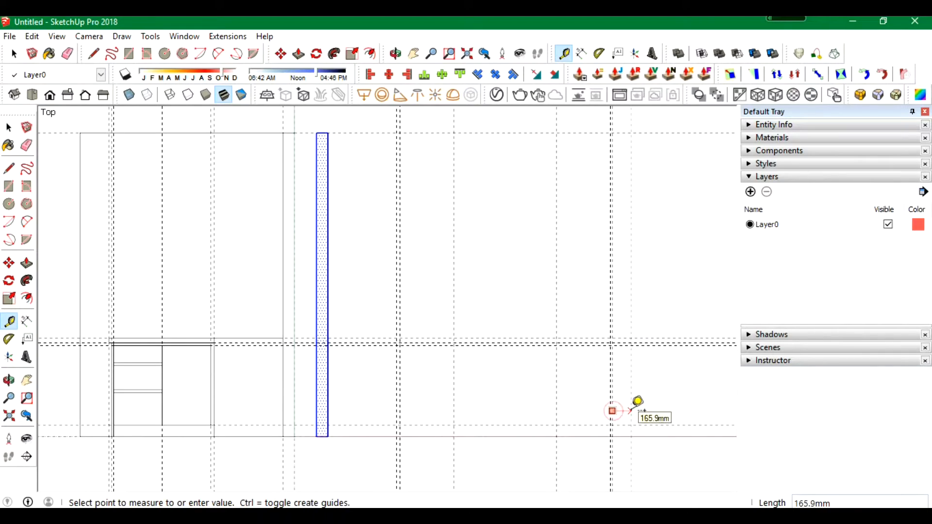
left_click(682, 385)
left_click(681, 391)
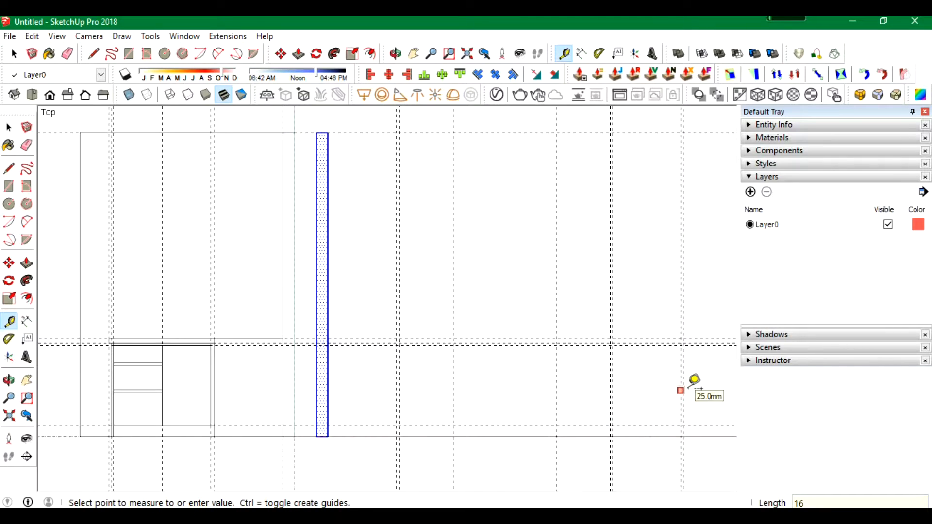
key("Return")
left_click(682, 385)
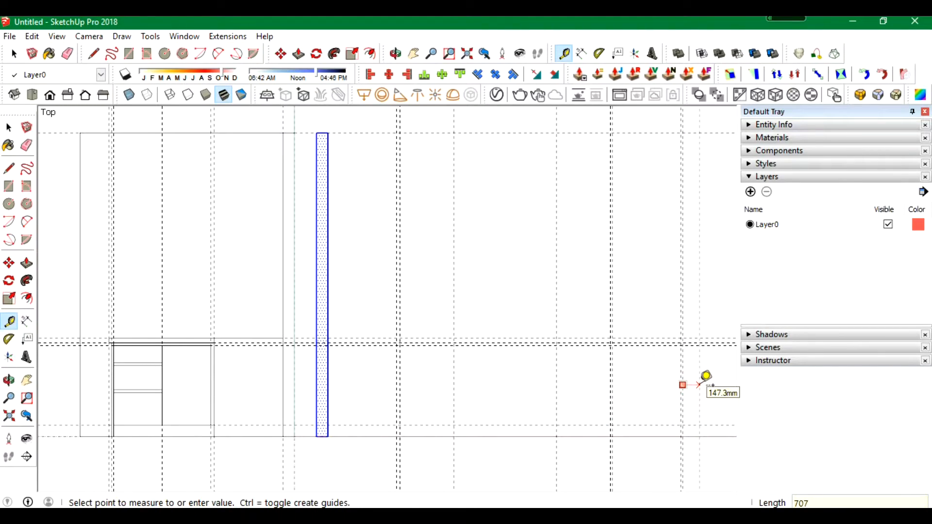
scroll(210, 461, "down", 1)
scroll(175, 435, "down", 2)
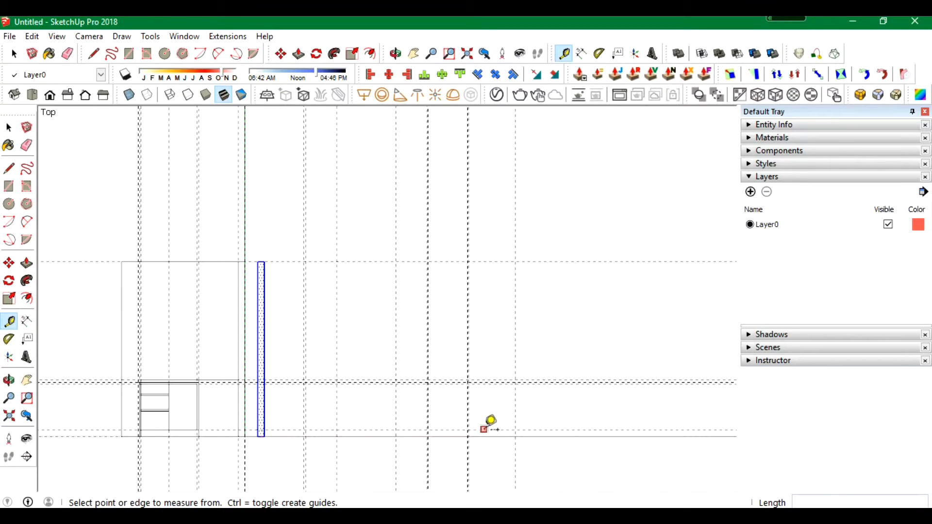
left_click(515, 404)
key("Escape")
Draw the wall rectangle from the copied strip to the 707 mm guide and a 100 by 2655 mm strip at its far end.
scroll(437, 423, "up", 2)
left_click(9, 185)
left_click(199, 199)
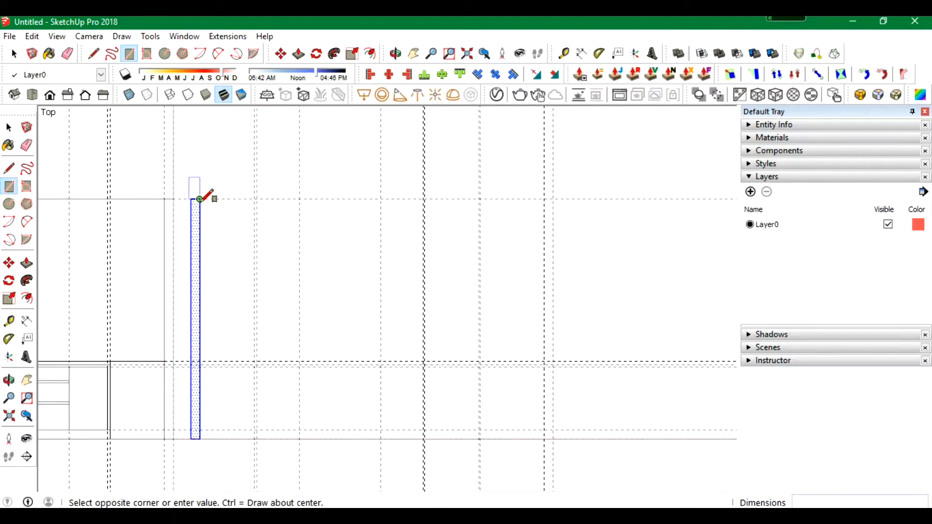
left_click(544, 439)
left_click(544, 439)
key("Escape")
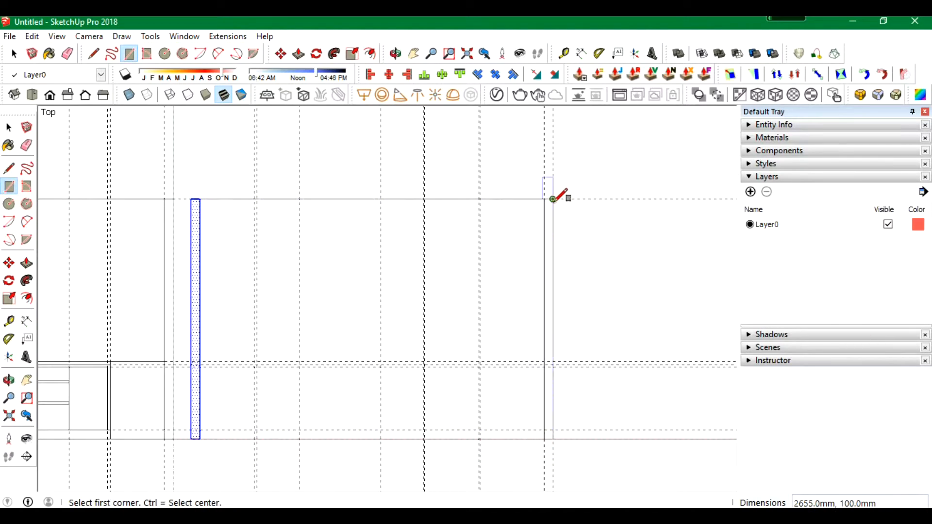
Draw the 600 by 860 mm corner cabinet beside the copied strip and a 1870 by 40 mm worktop extending from its upper corner.
scroll(197, 381, "up", 1)
left_click(199, 360)
left_click(264, 446)
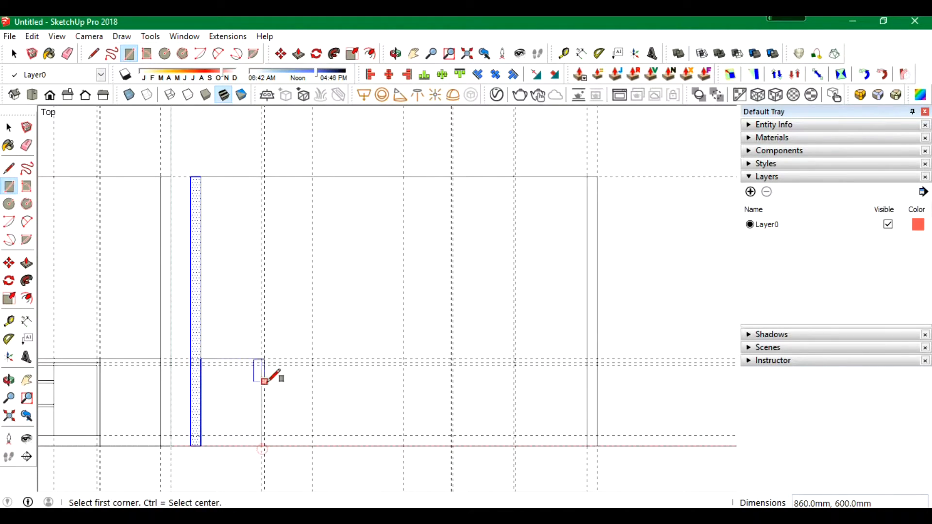
left_click(264, 360)
scroll(443, 361, "up", 2)
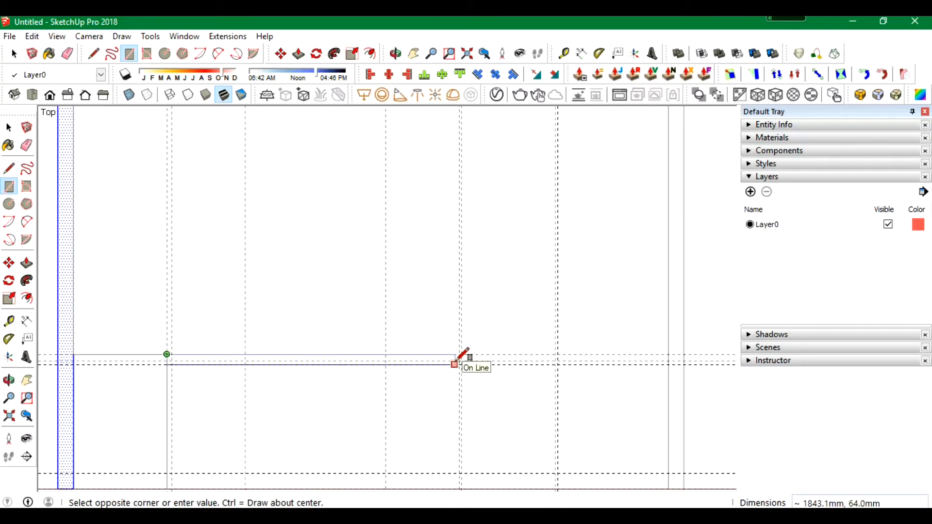
scroll(456, 362, "up", 1)
left_click(460, 361)
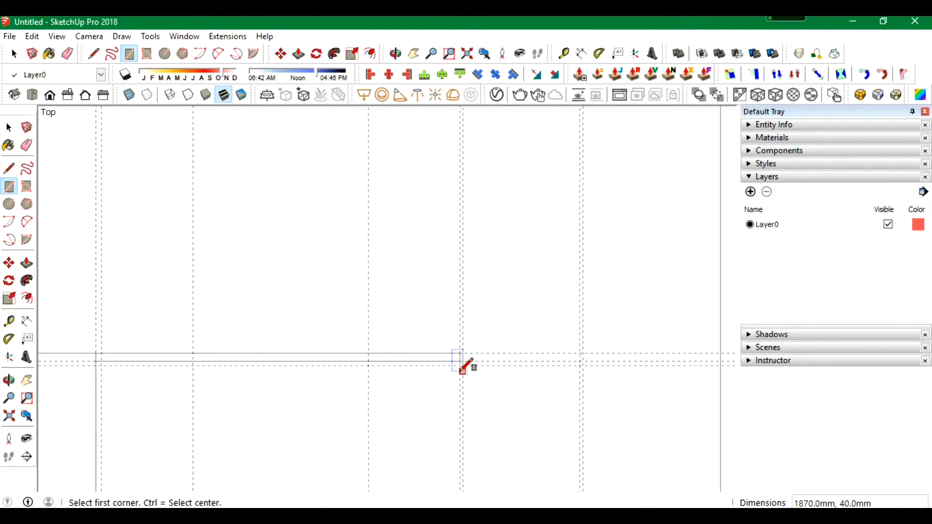
Draw a 1870 by 100 mm plinth along the base line and a 696 mm high cabinet front between the plinth and worktop.
scroll(463, 366, "down", 2)
left_click(462, 460)
left_click(214, 449)
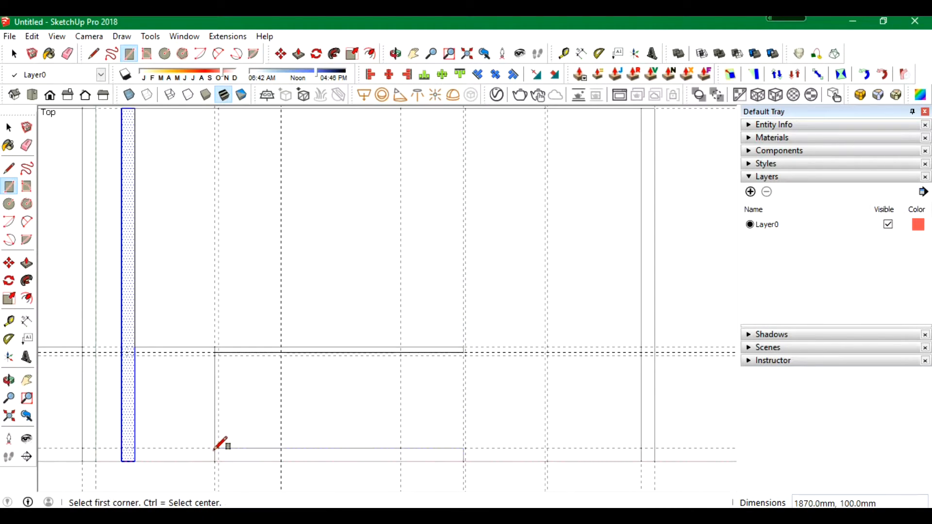
left_click(463, 446)
scroll(217, 353, "up", 2)
left_click(314, 361)
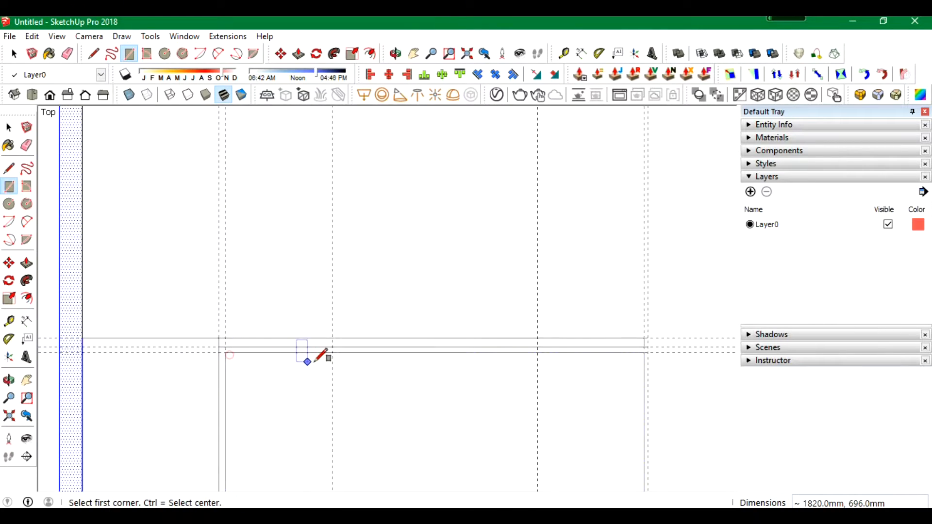
Draw the 900 by 696 mm bay in the base cabinet front and divide it in half with a second rectangle.
left_click(332, 353)
scroll(362, 339, "down", 1)
left_click(493, 468)
left_click(493, 468)
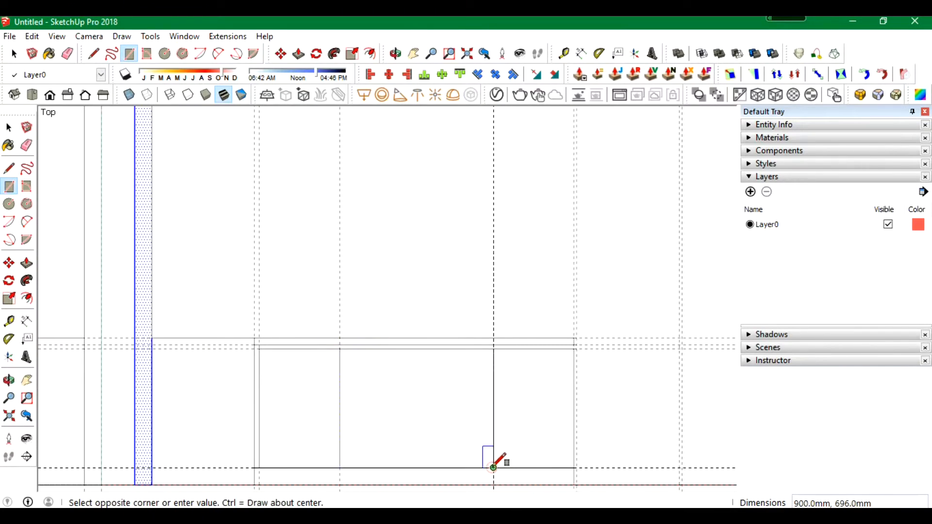
left_click(416, 349)
Check Pre-Drawing.pdf and draw two full-height 16 by 2655 mm panels on either side of the 600 mm tall cabinet bay.
mouse_move(620, 508)
left_click(579, 483)
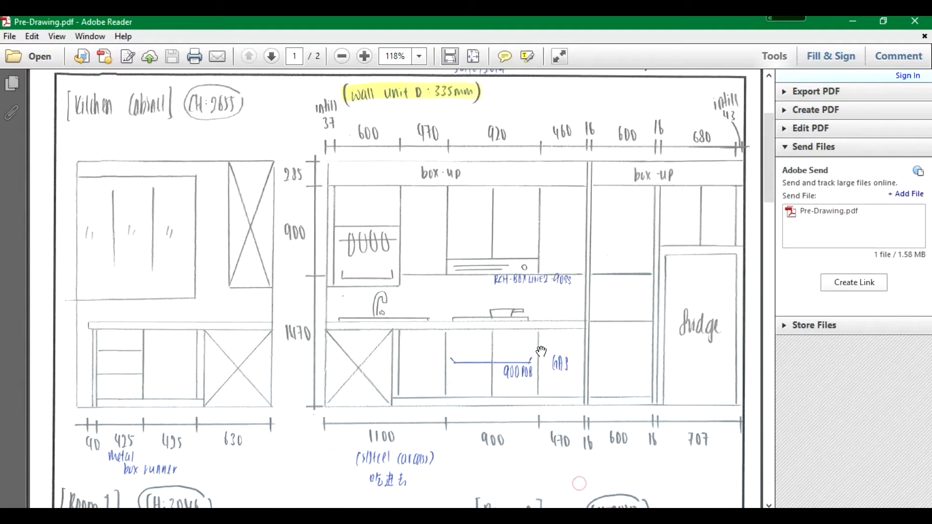
key("alt+Tab")
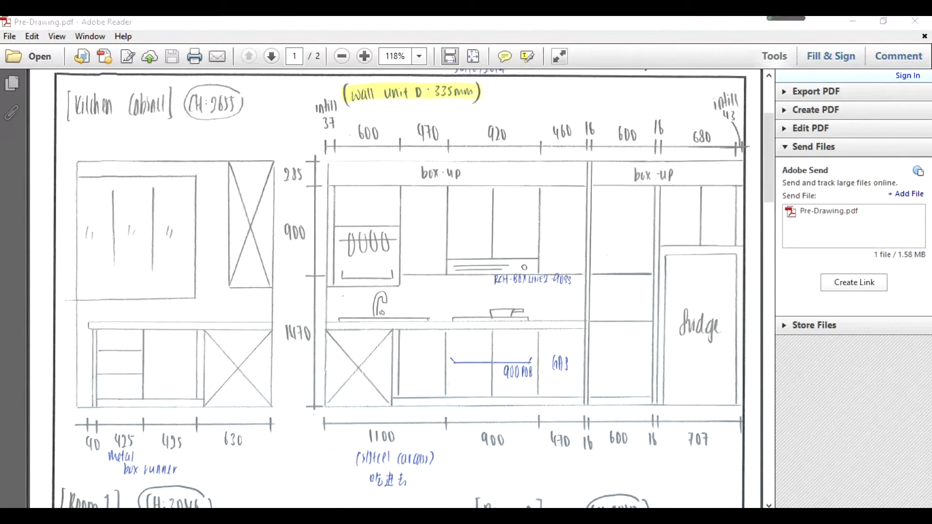
scroll(453, 466, "down", 1)
left_click(522, 154)
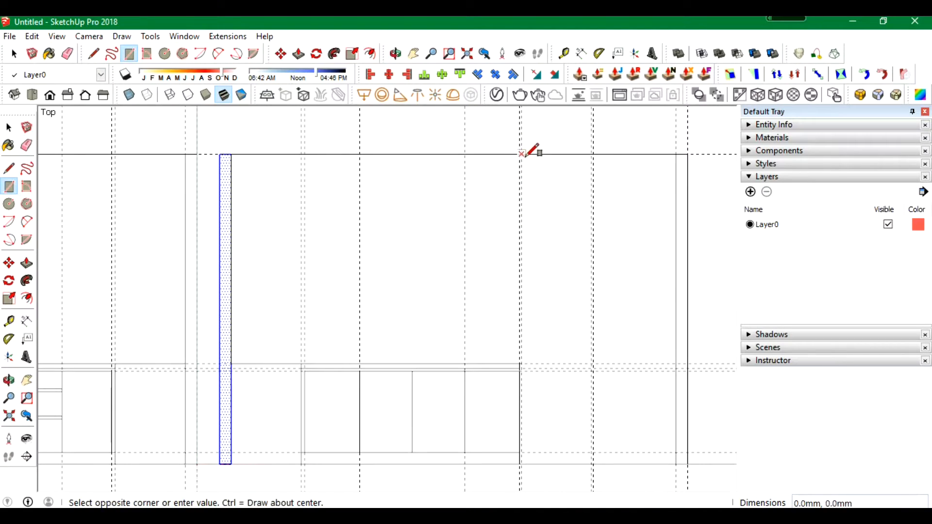
left_click(519, 464)
left_click(593, 464)
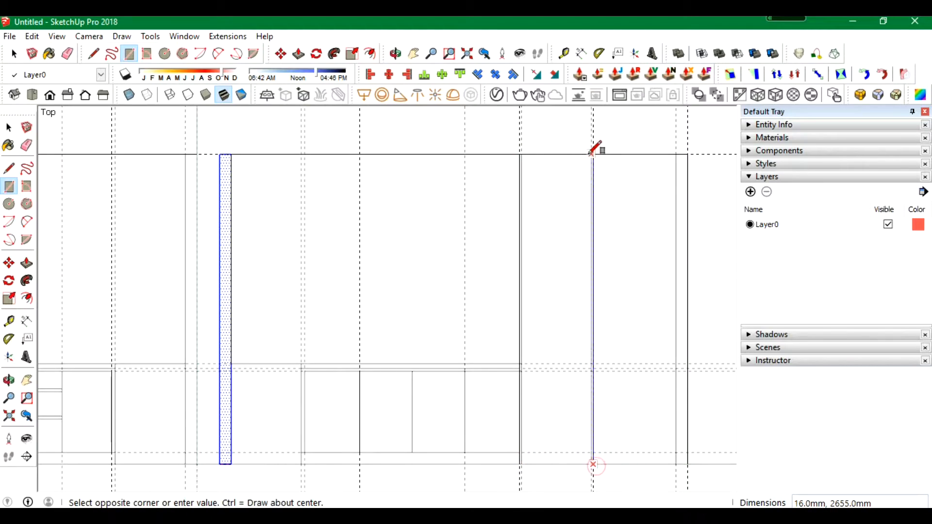
left_click(590, 154)
Check the heights in Pre-Drawing.pdf and place horizontal guides 1470 mm above the base line and 900 mm above that for the wall units.
left_click(547, 472)
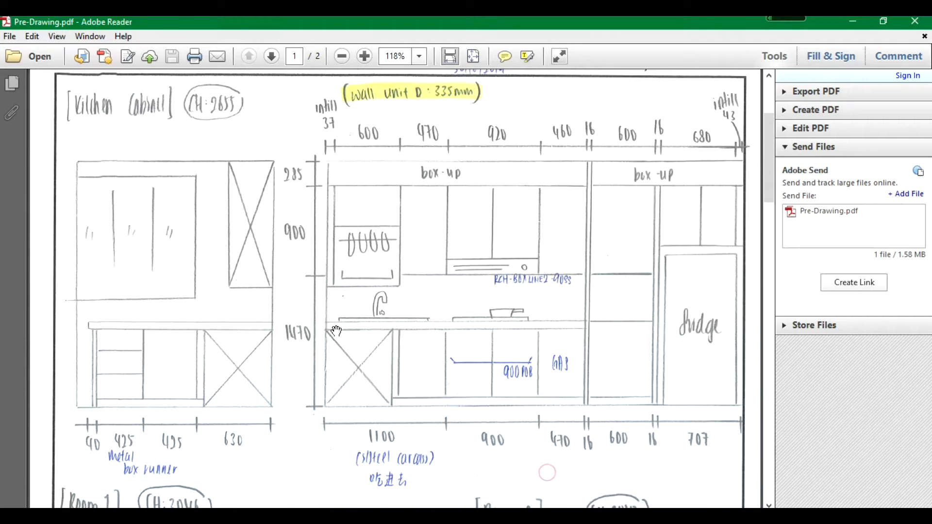
left_click(630, 461)
left_click(564, 54)
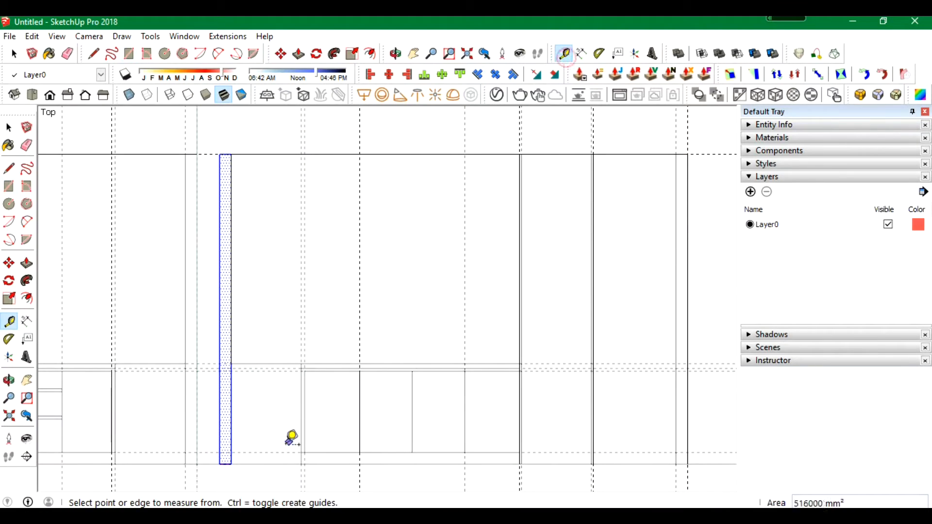
left_click(266, 463)
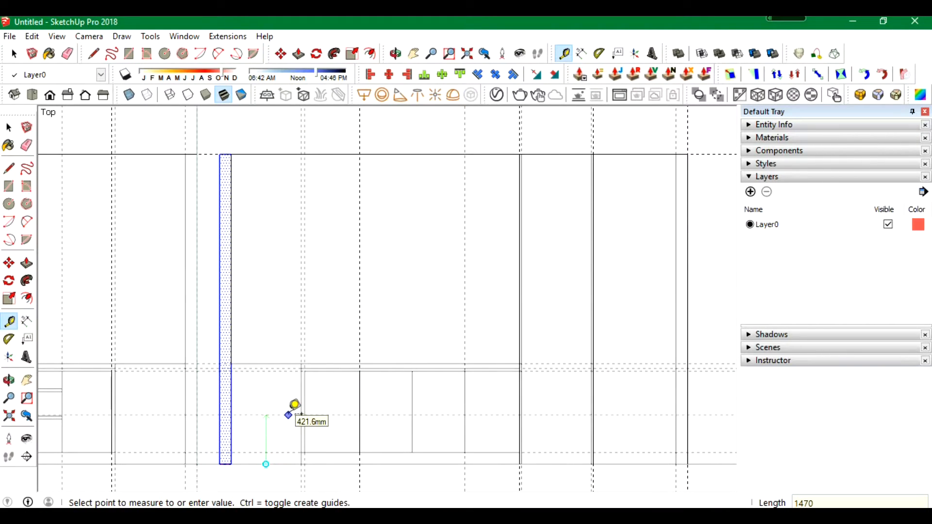
type("1470")
key("Return")
left_click(254, 291)
key("Return")
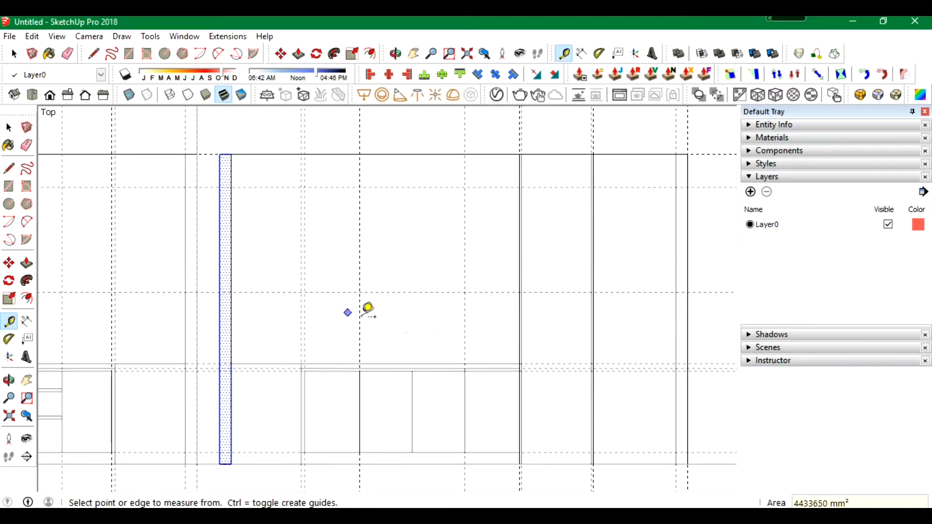
Check the wall units in Pre-Drawing.pdf and place a horizontal guide a short distance below the 1470 mm guide.
left_click(246, 188)
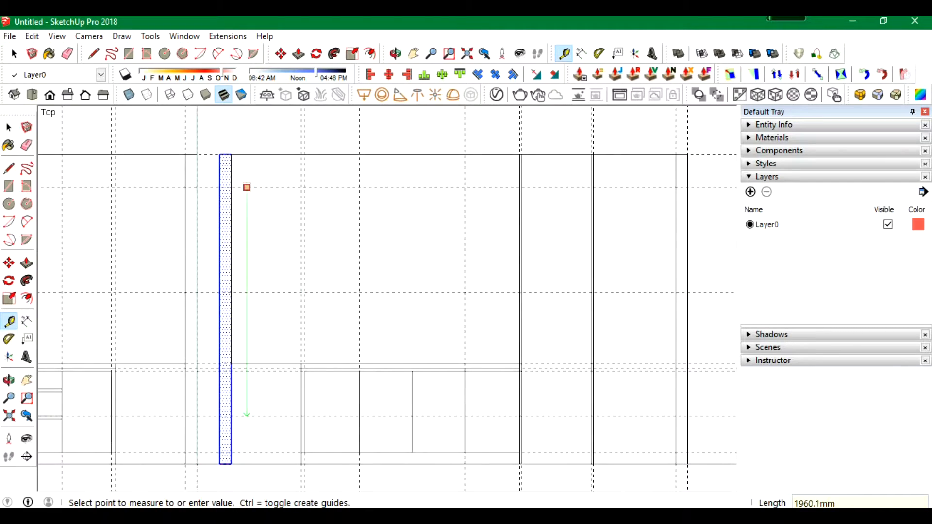
key("alt+Tab")
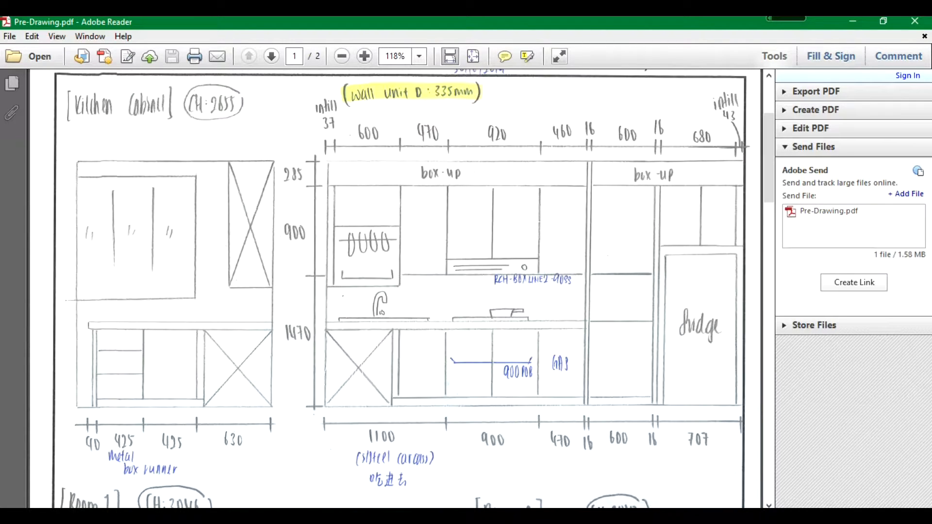
key("alt+Tab")
left_click(391, 292)
left_click(404, 292)
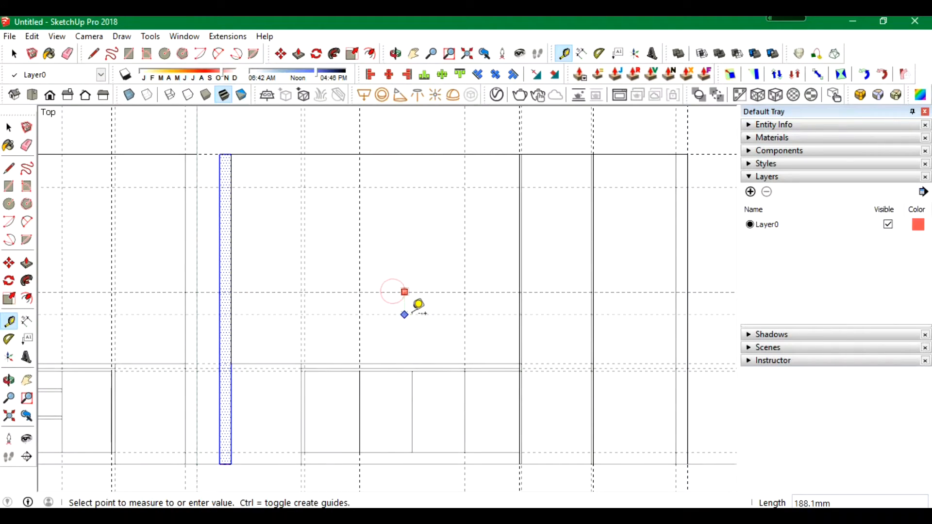
left_click(416, 309)
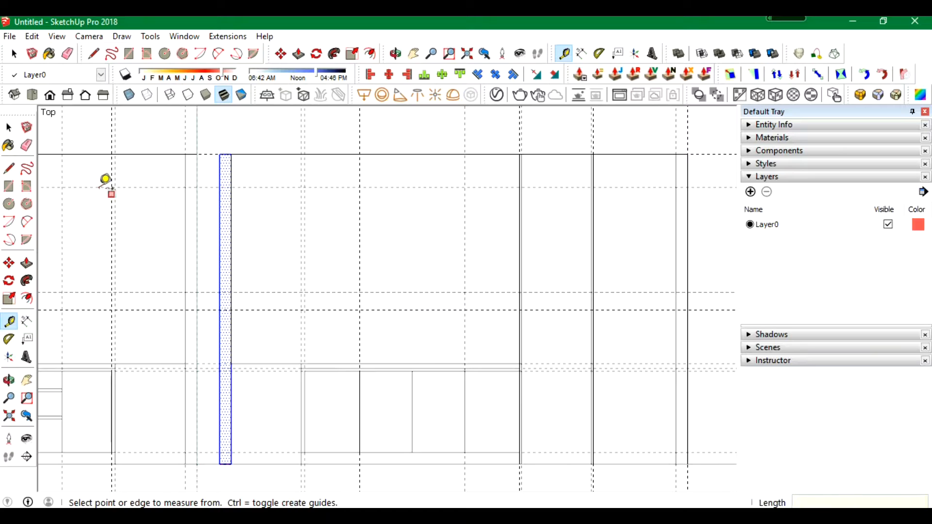
Erase the old vertical guides above the base units, check Pre-Drawing.pdf, and place a 37 mm infill guide at the wall-unit run's start.
left_click(26, 145)
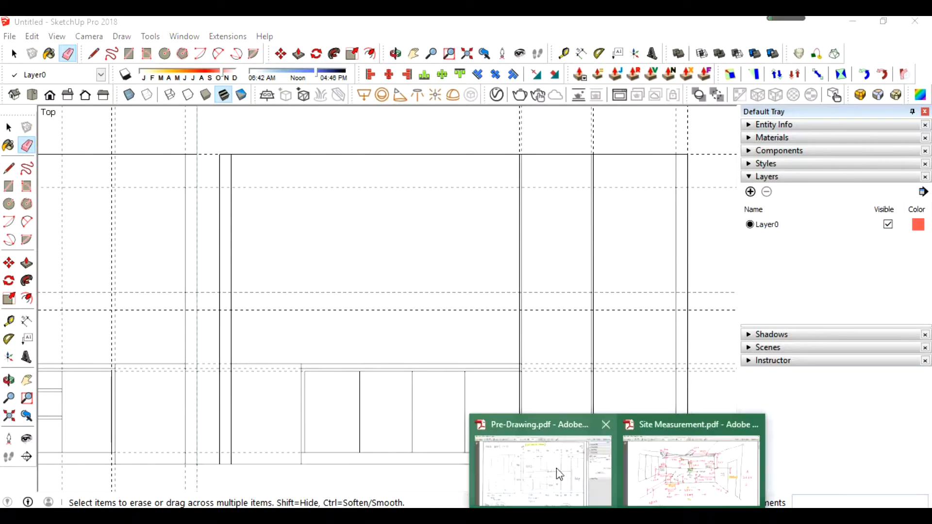
left_click(550, 471)
left_click(665, 514)
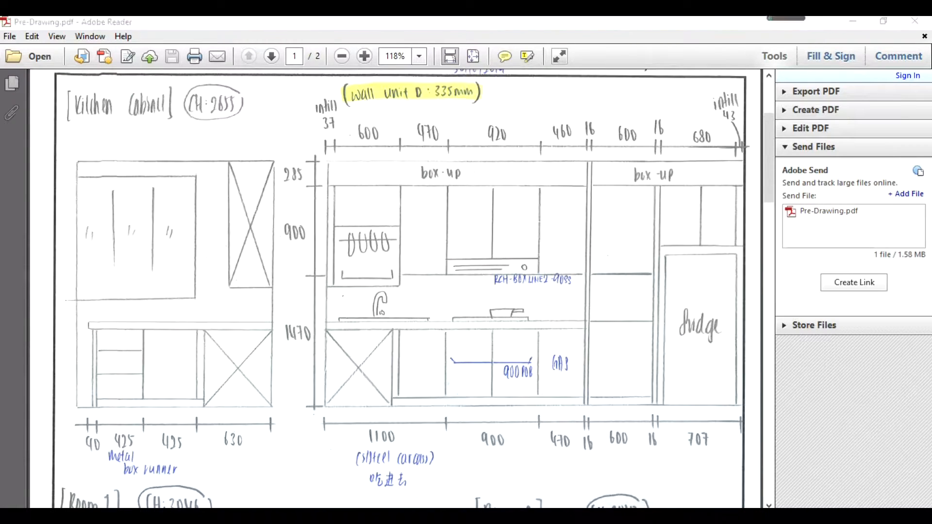
left_click(563, 54)
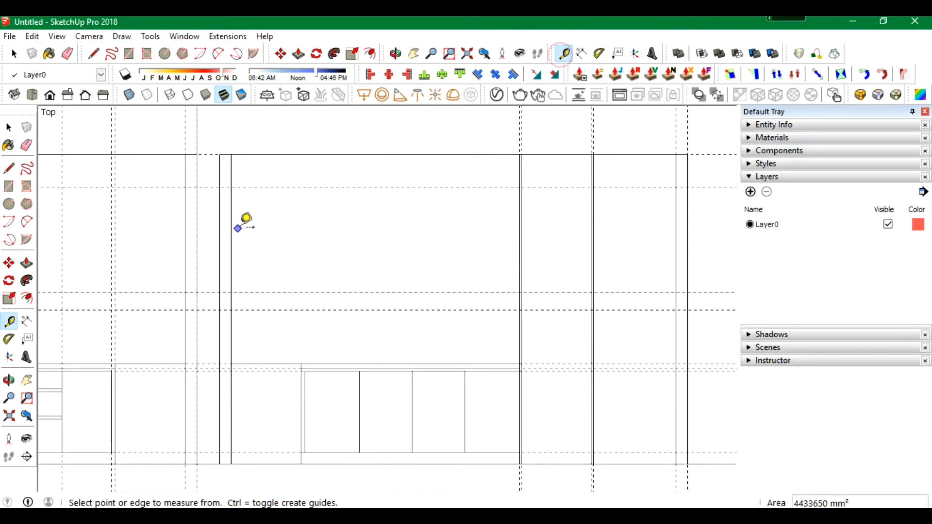
double_click(233, 231)
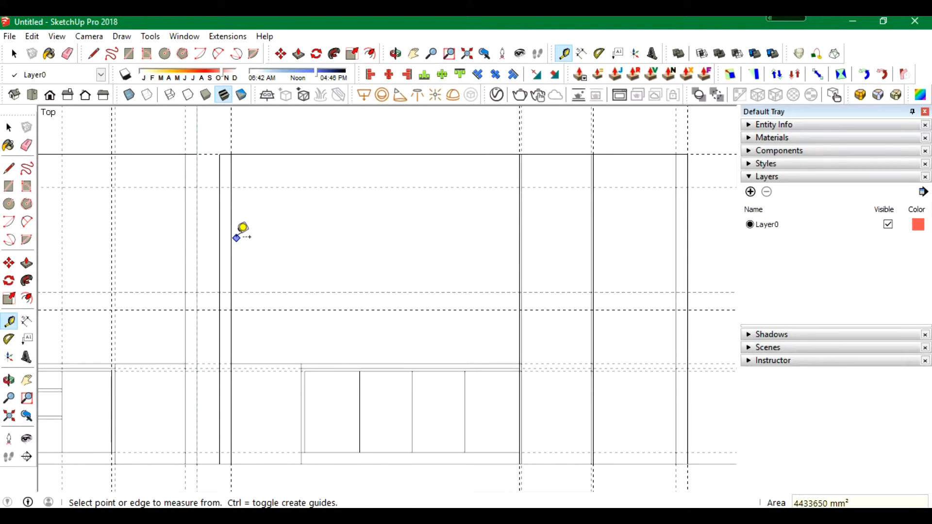
left_click(231, 238)
key("Return")
Place successive vertical guides 600, 470 and 920 mm apart from the infill guide, following the wall-unit widths in Pre-Drawing.pdf.
left_click(235, 229)
type("600")
key("Return")
left_click(305, 226)
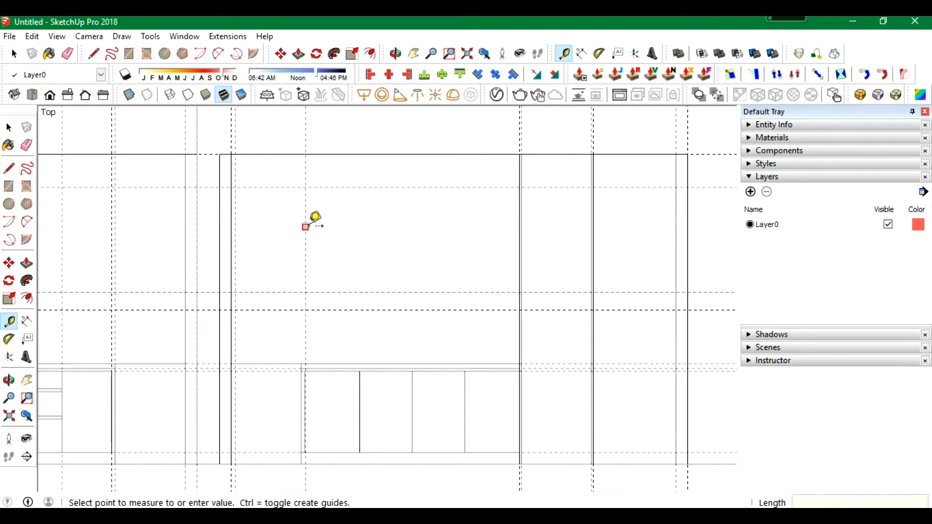
type("470")
key("Return")
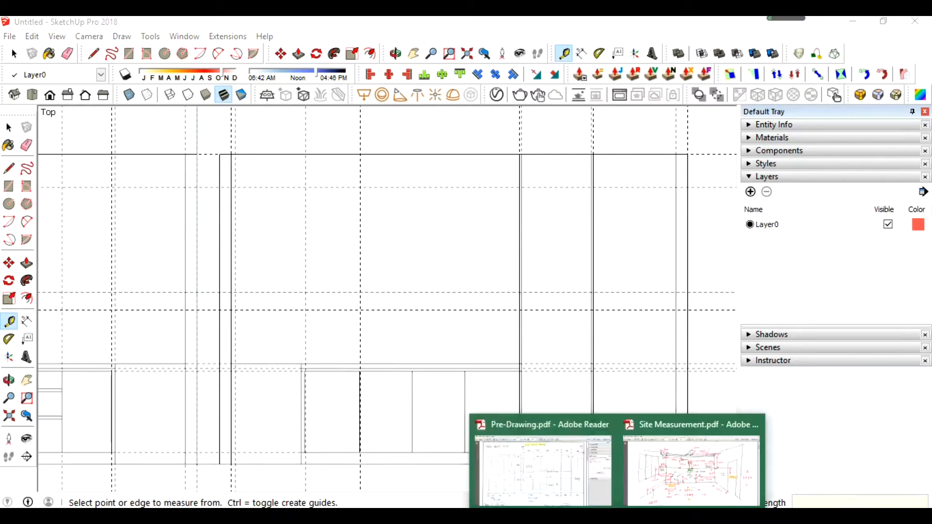
left_click(557, 460)
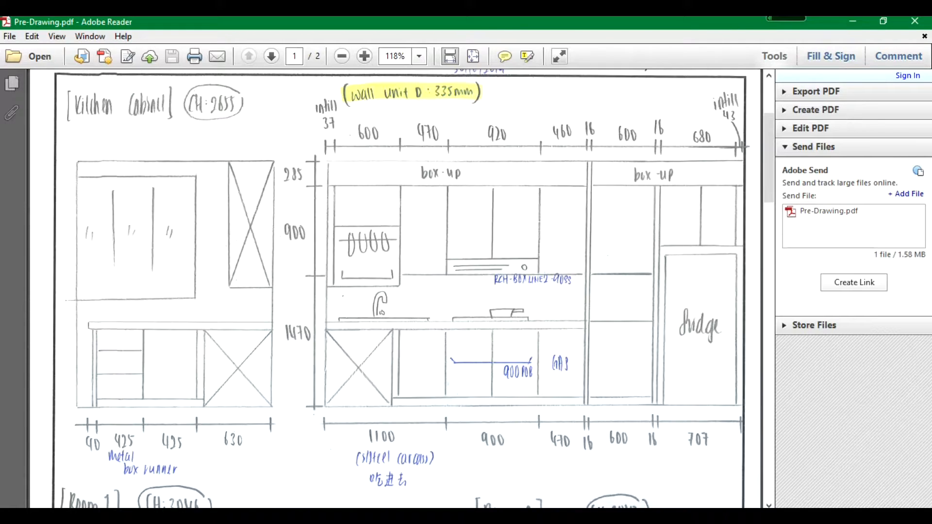
key("alt+Tab")
left_click(360, 249)
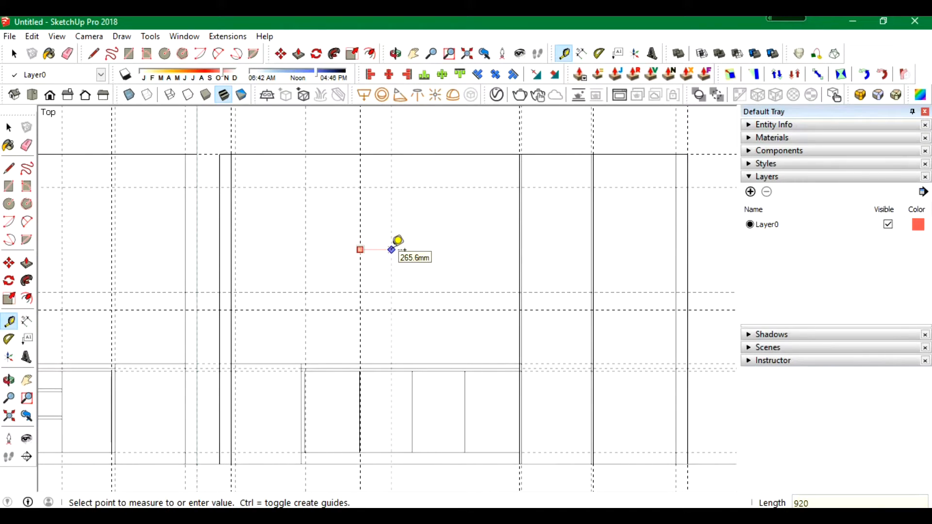
type("920")
key("Return")
Measure the remaining wall-unit width and place a horizontal guide about 100 mm above the 1470 mm guide.
left_click(467, 220)
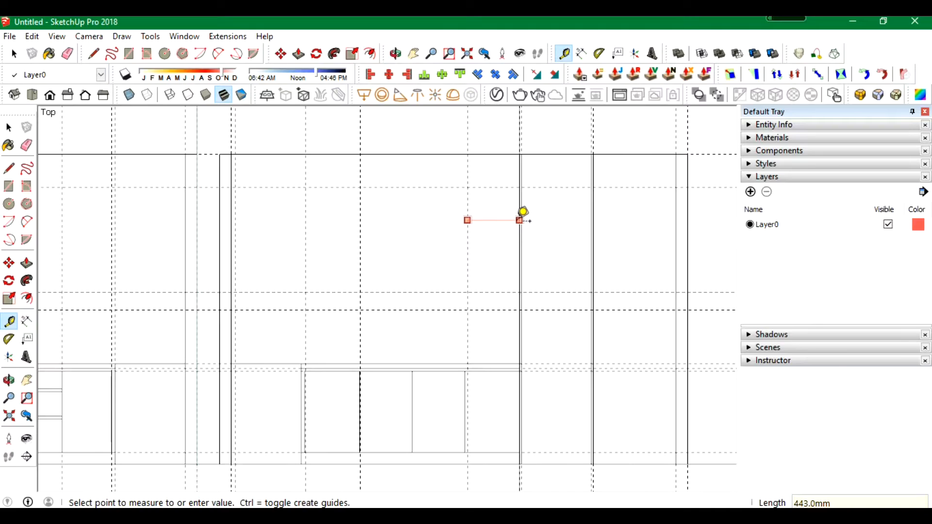
key("Escape")
left_click(360, 233)
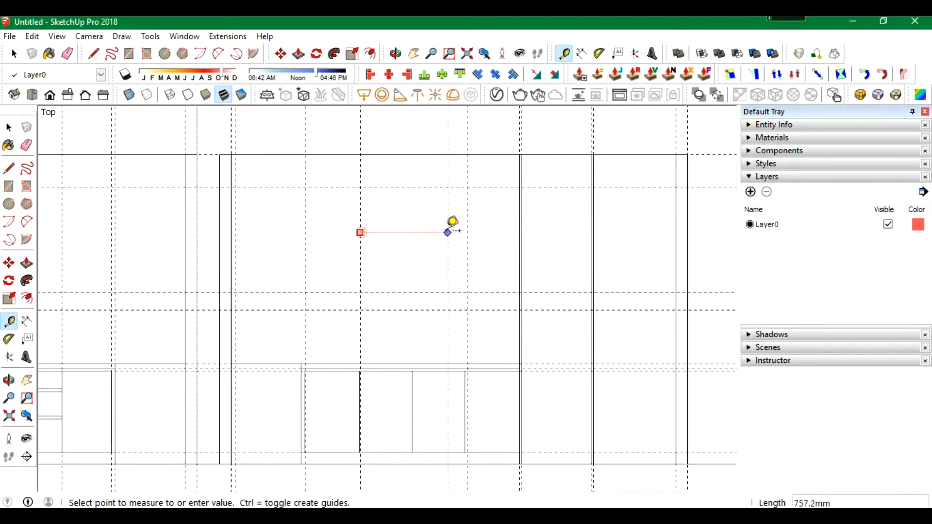
key("Escape")
left_click(386, 291)
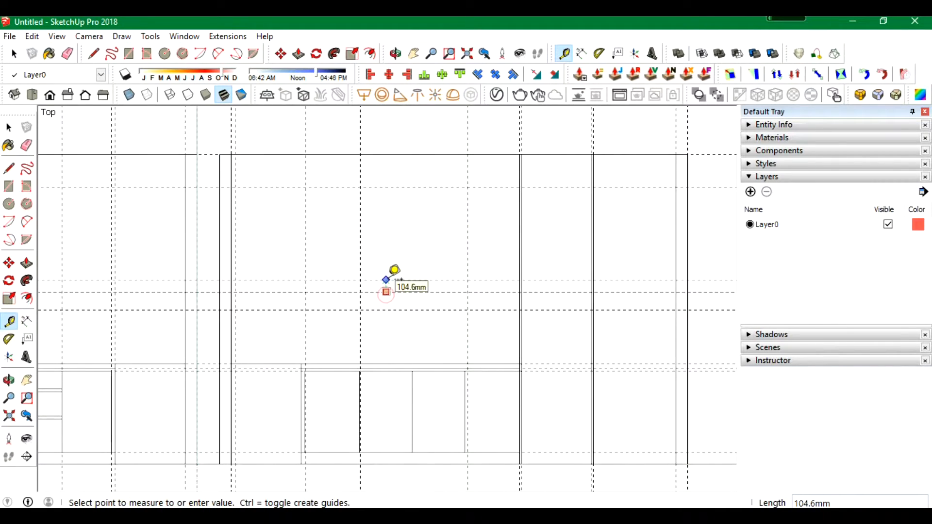
key("Escape")
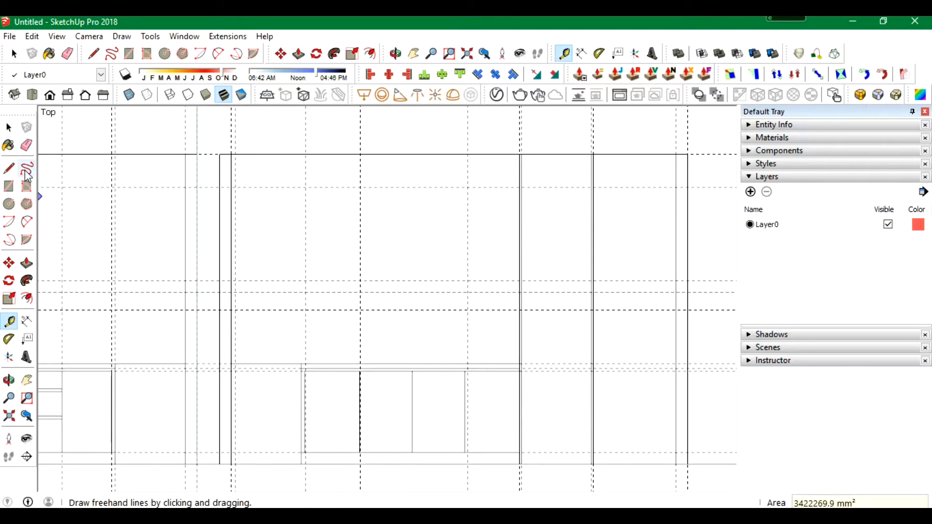
Draw the 37 mm infill from the ceiling line to the lowest wall-unit guide and the 600 by 1050 mm wall unit beside it.
left_click(9, 185)
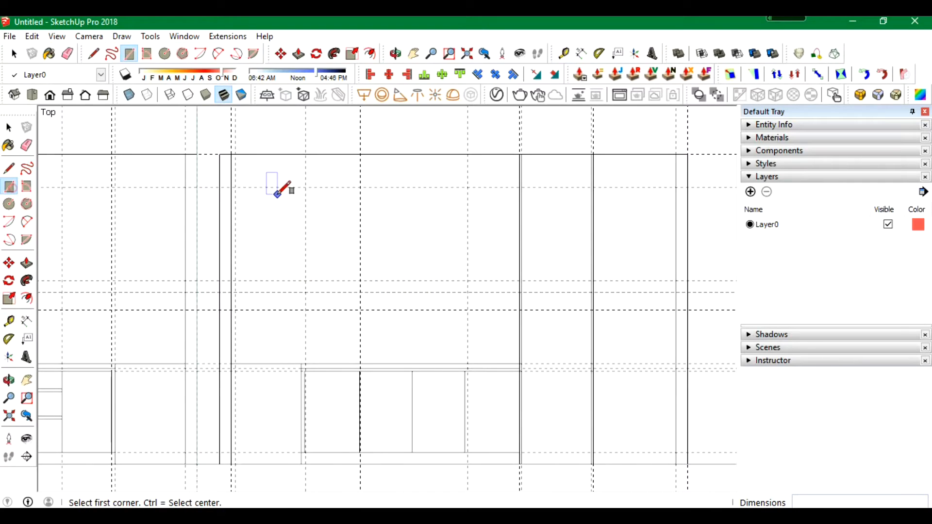
left_click(232, 155)
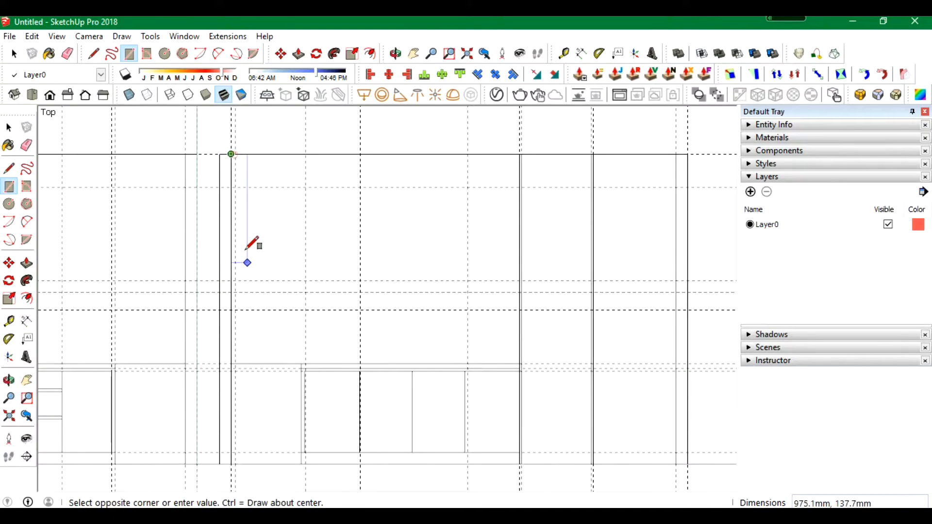
left_click(235, 309)
left_click(234, 309)
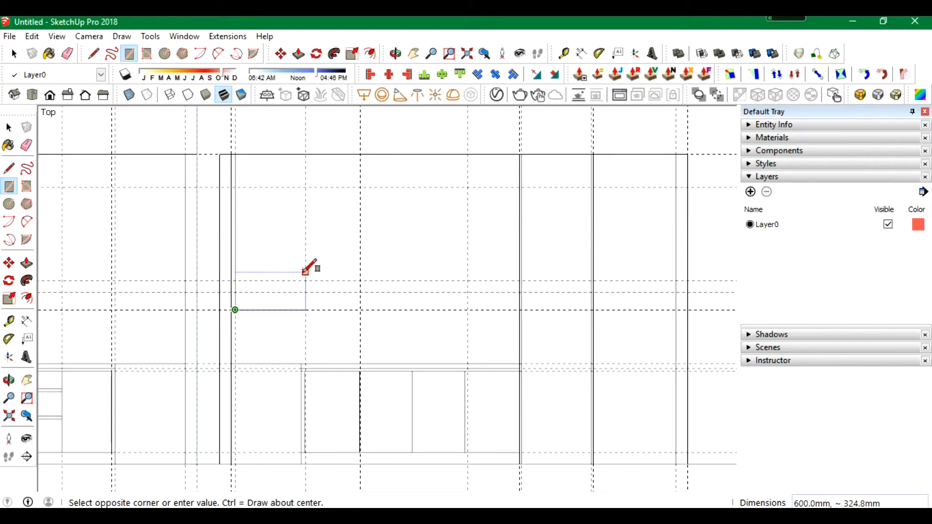
key("Escape")
left_click(235, 187)
left_click(305, 309)
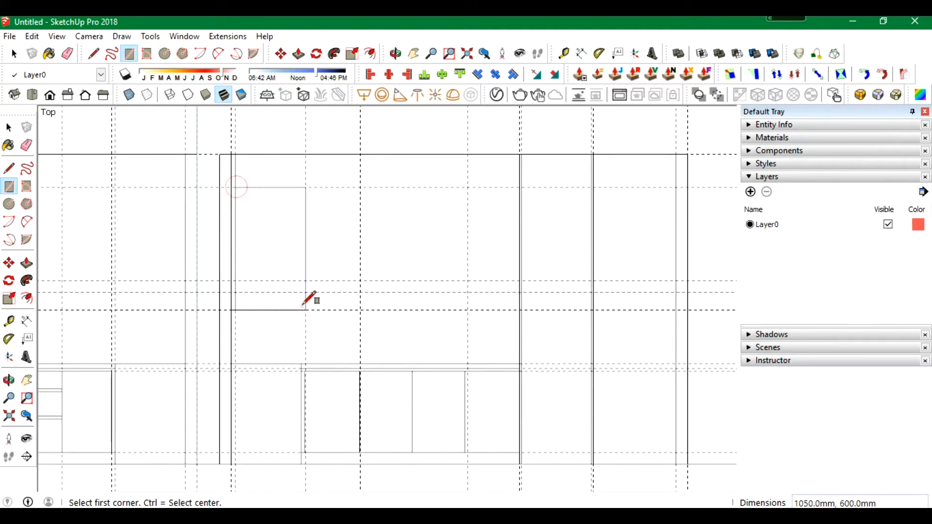
Draw the 470 by 900, 920 mm wide and 443 by 900 mm wall units, splitting the 920 mm unit into two equal doors.
left_click(360, 187)
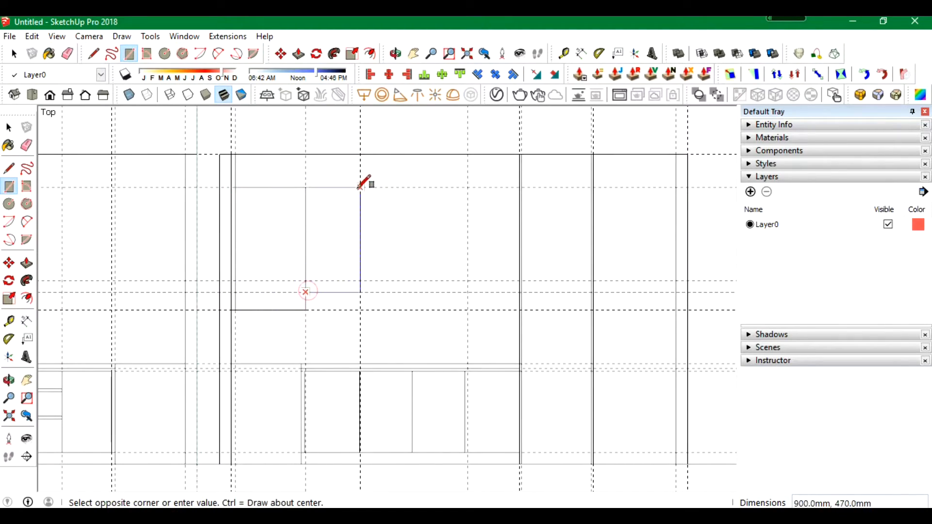
left_click(468, 281)
left_click(468, 292)
left_click(520, 187)
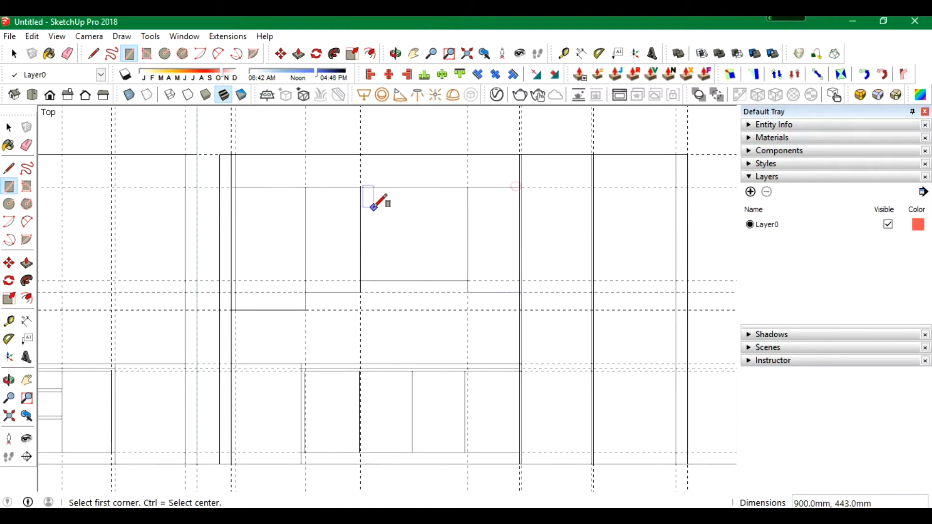
left_click(414, 187)
left_click(468, 281)
Copy the 600 mm wall unit's bottom edge 550 mm upward and offset the lower compartment inward by 16 mm.
left_click(281, 53)
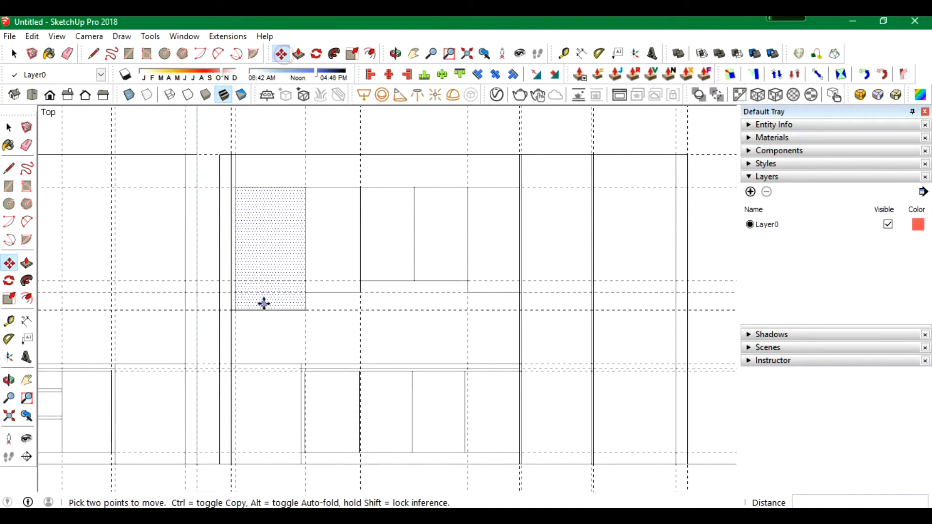
key("ctrl")
left_click(264, 309)
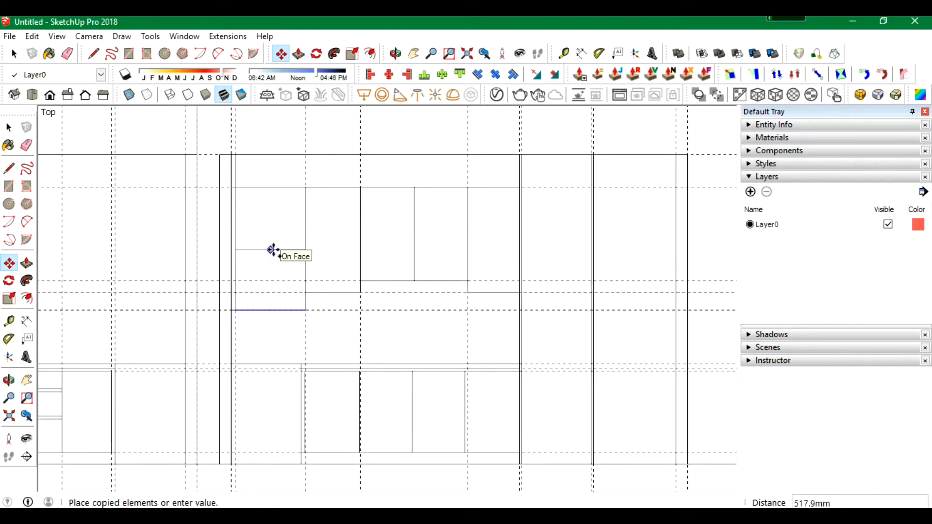
type("550")
key("Return")
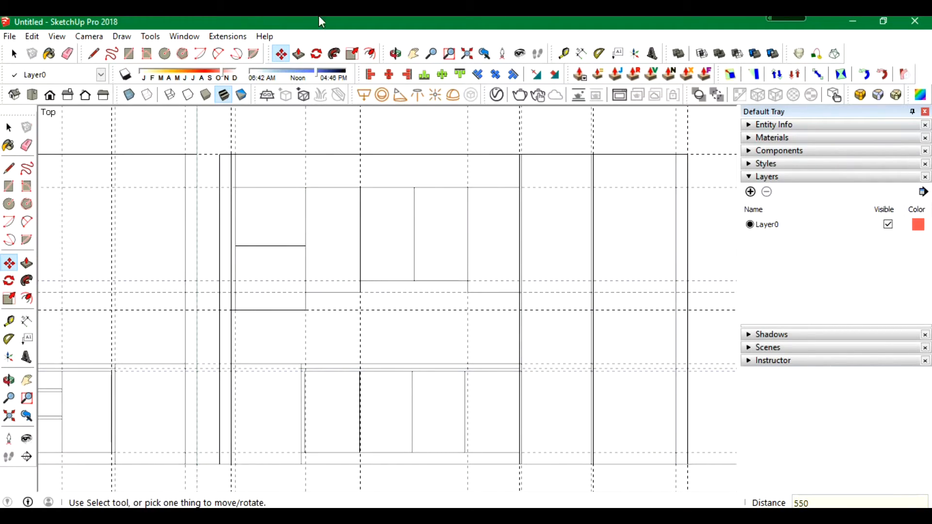
left_click(370, 53)
left_click(288, 245)
type("10")
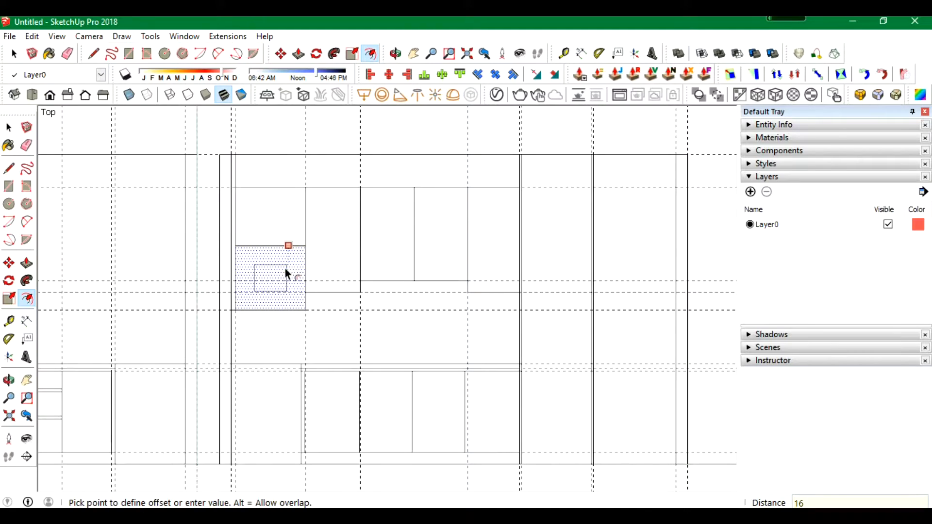
key("Return")
Check the tall unit in Pre-Drawing.pdf and copy its plinth line 1370 mm upward and again to the worktop's upper edge.
left_click(281, 54)
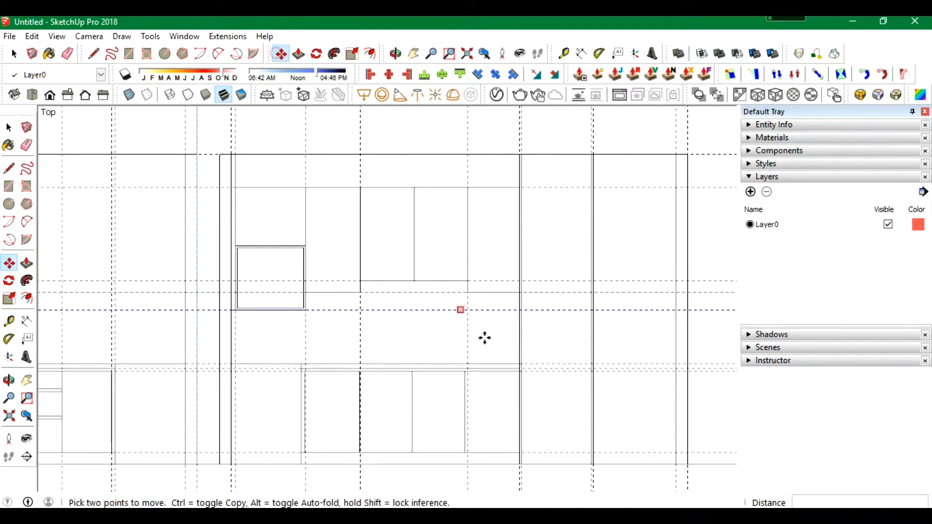
left_click(539, 464)
left_click(540, 452)
left_click(616, 516)
left_click(543, 454)
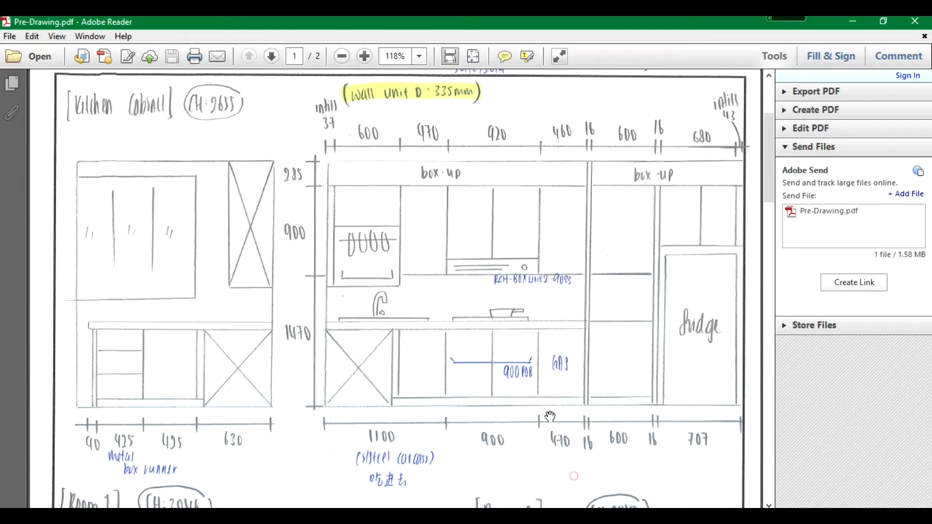
mouse_move(575, 472)
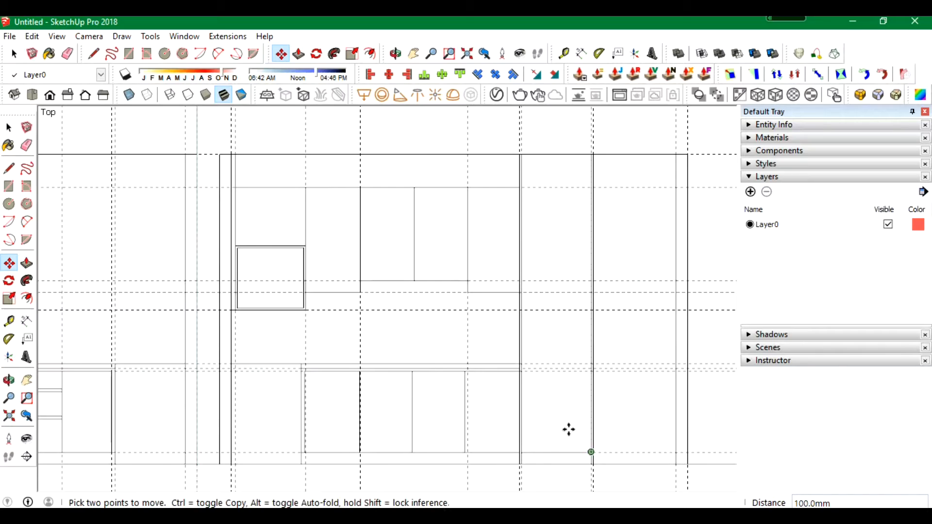
left_click(556, 452)
key("ctrl")
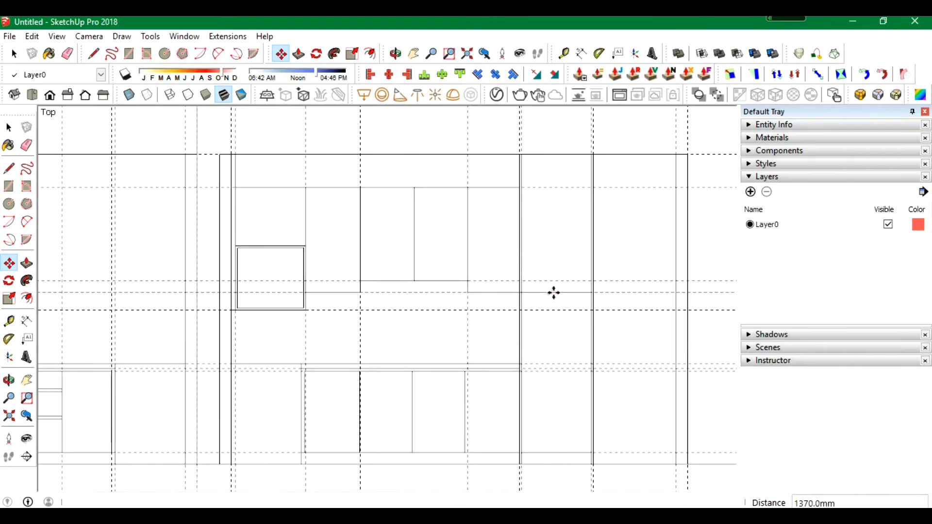
left_click(553, 364)
Offset the tall unit's open middle compartment inward by 16 mm.
key("f")
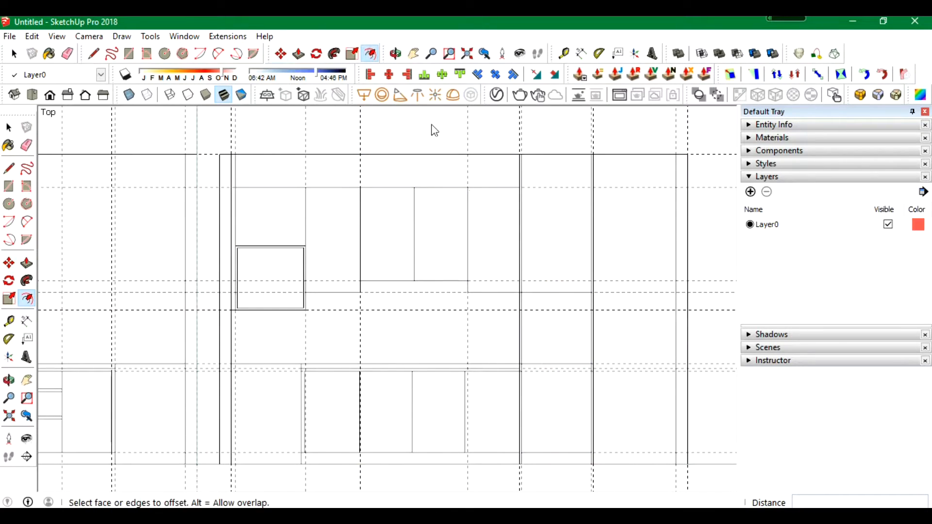
left_click(560, 298)
type("16")
key("Return")
Check the fridge bay in Pre-Drawing.pdf and place guides 680 mm from the tall unit's outer panel and 1800 mm above the base line.
scroll(331, 287, "down", 1)
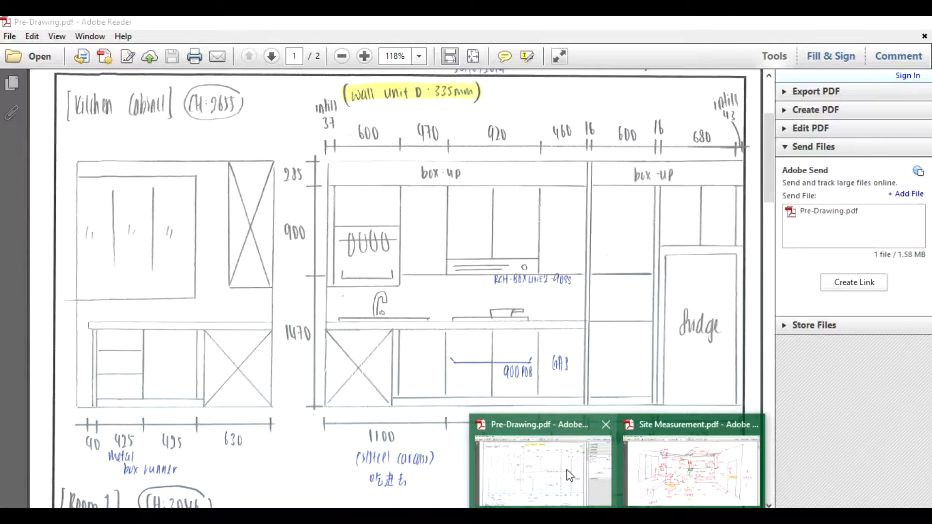
left_click(566, 469)
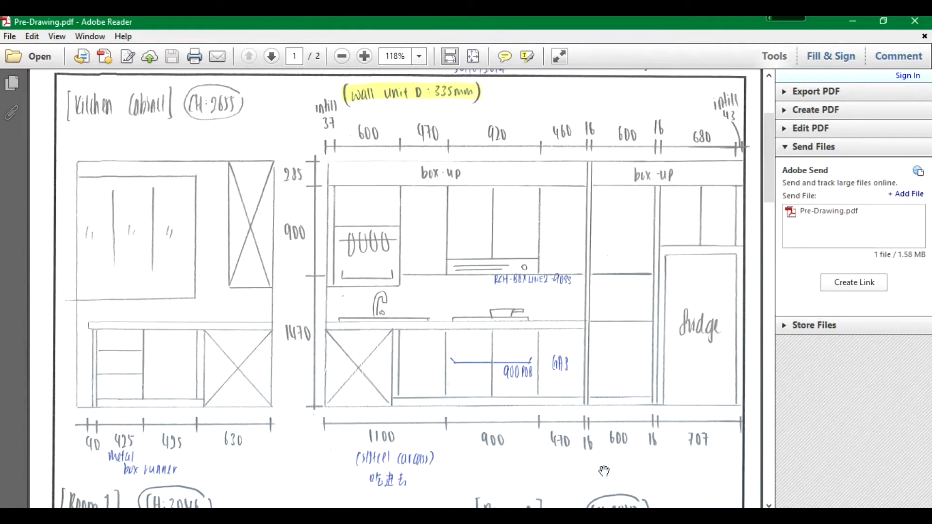
key("alt+Tab")
left_click(563, 54)
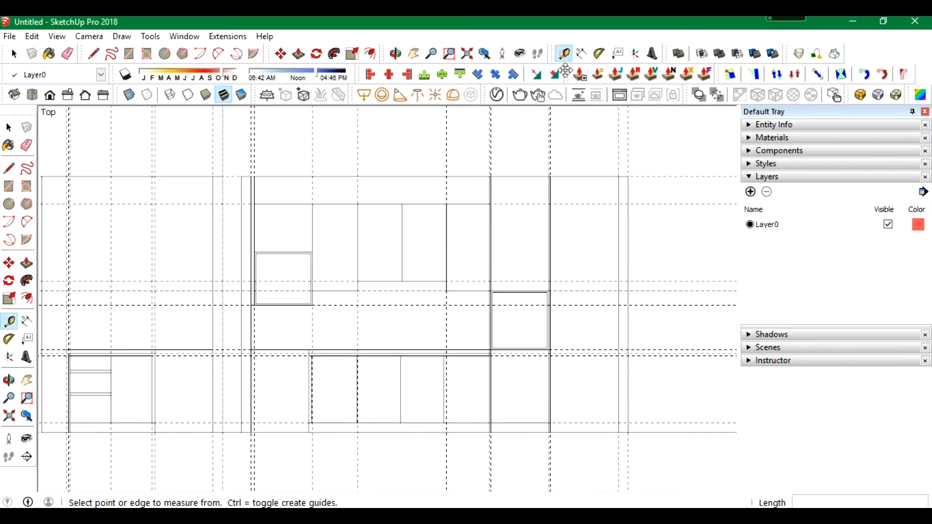
left_click(551, 233)
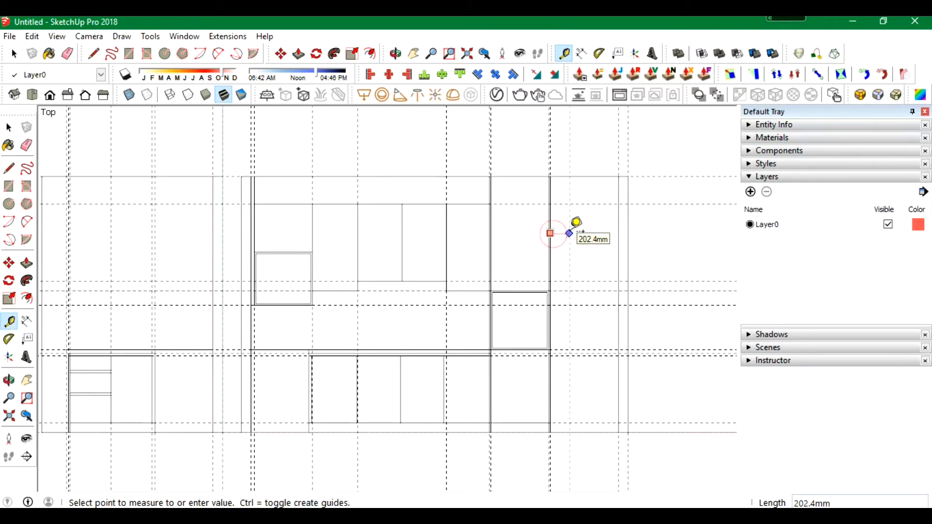
type("680")
key("Return")
left_click(578, 432)
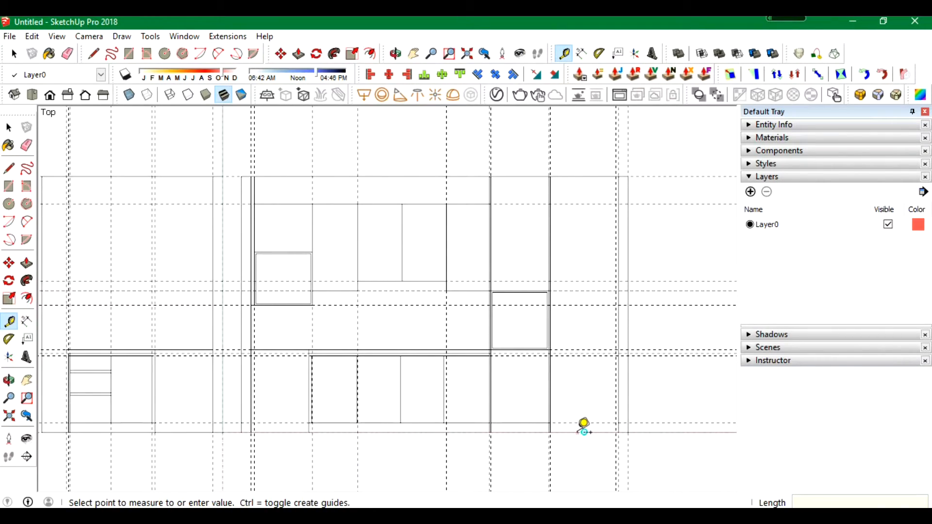
type("1800")
key("Return")
Draw the 680 by 570 mm wall unit above the fridge bay and the 27 by 570 mm infill beside it.
scroll(606, 168, "up", 3)
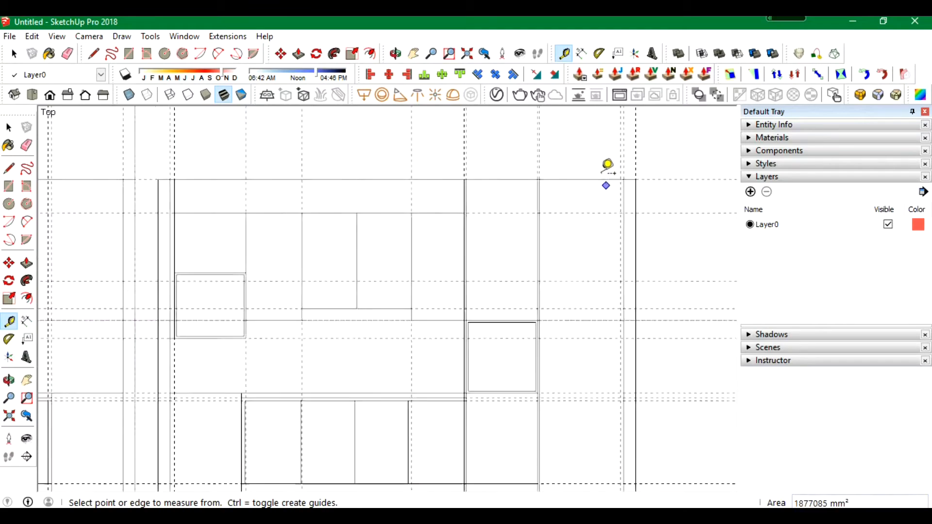
left_click(10, 186)
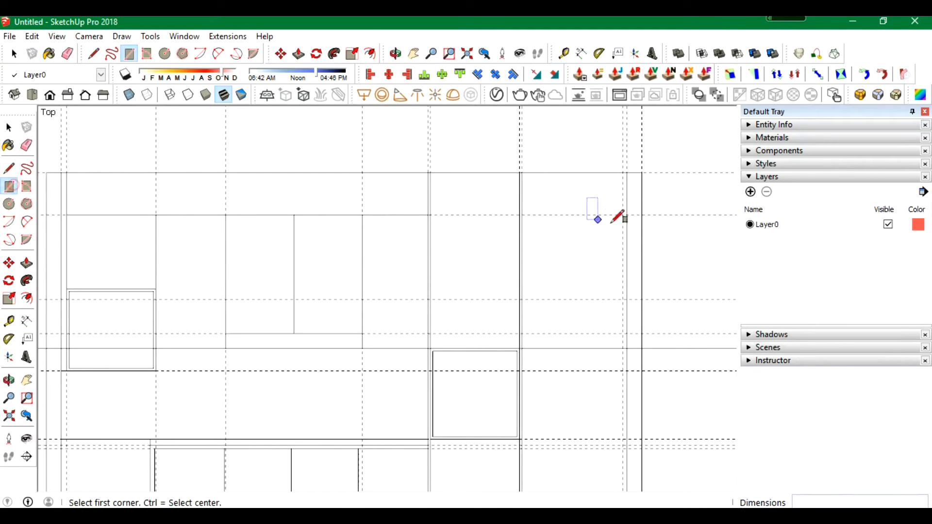
left_click(523, 215)
left_click(628, 214)
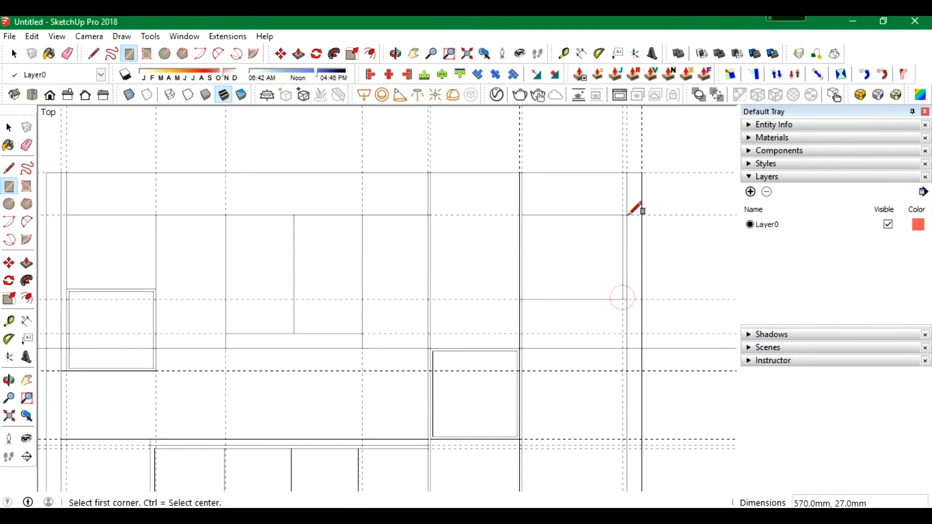
Divide the wall unit above the fridge bay into two doors and draw the box-up line across the tall unit.
left_click(627, 214)
left_click(572, 299)
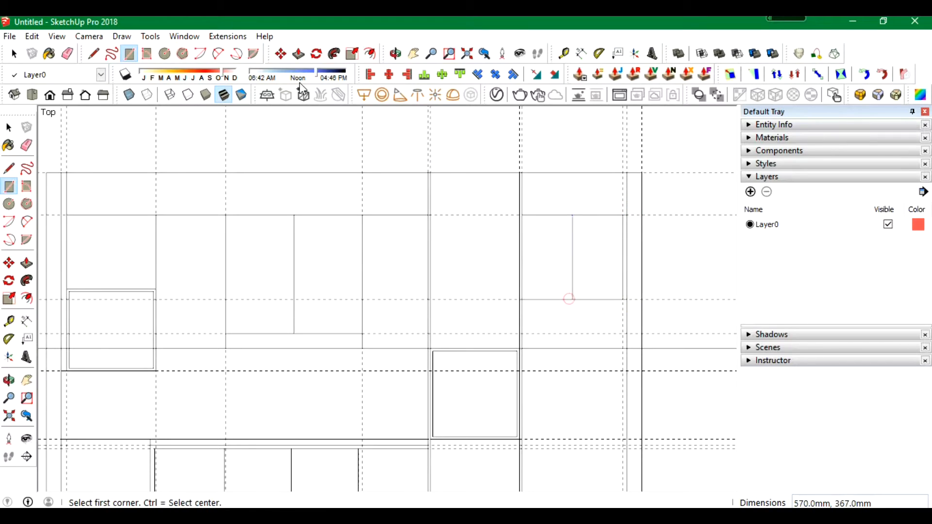
left_click(8, 169)
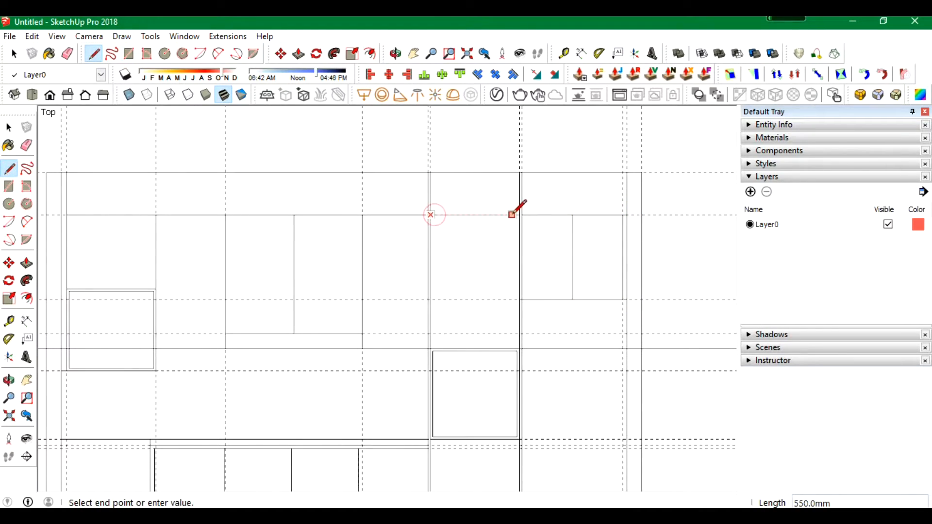
left_click(519, 215)
Delete all guides around the completed second-run elevation.
scroll(543, 199, "down", 3)
left_click(32, 36)
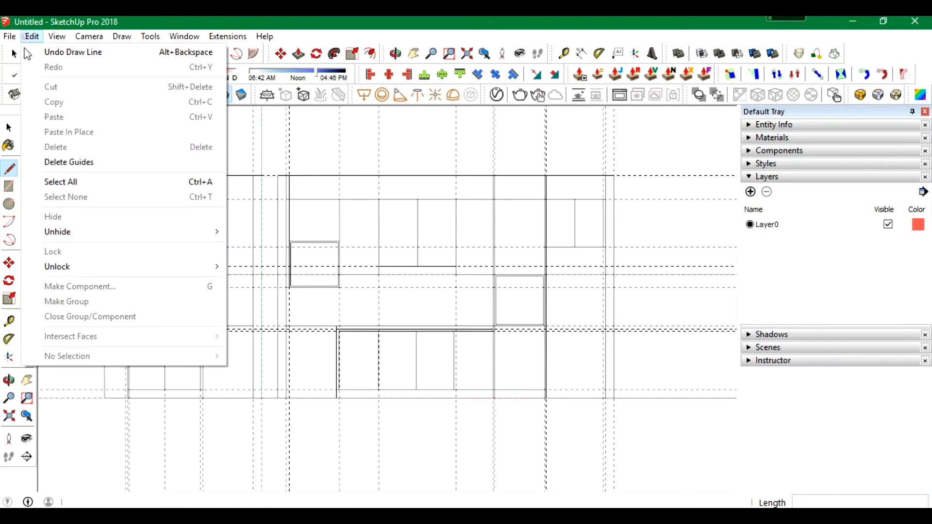
left_click(68, 161)
left_click(11, 49)
scroll(145, 187, "up", 1)
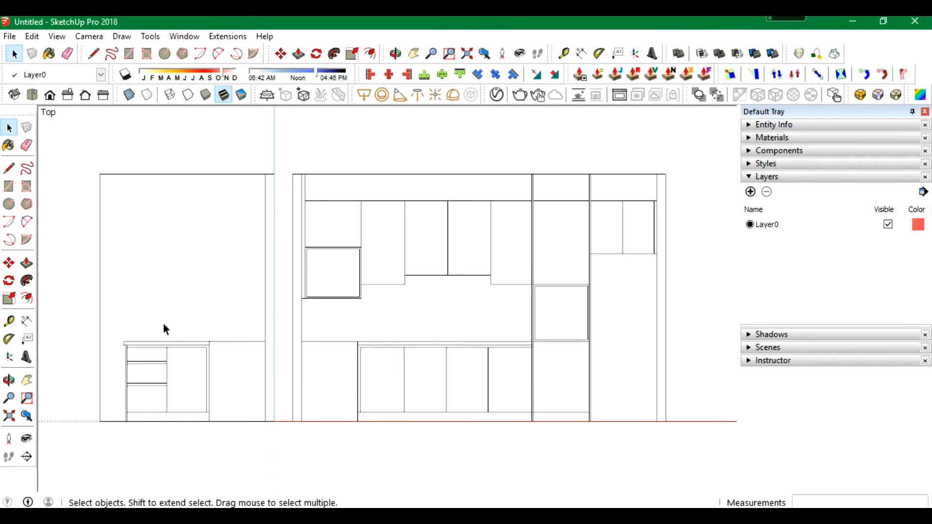
Check the wall unit depth in Pre-Drawing.pdf and place guides on the first run at the wall unit heights and 330 mm from its corner strip.
mouse_move(617, 515)
left_click(558, 481)
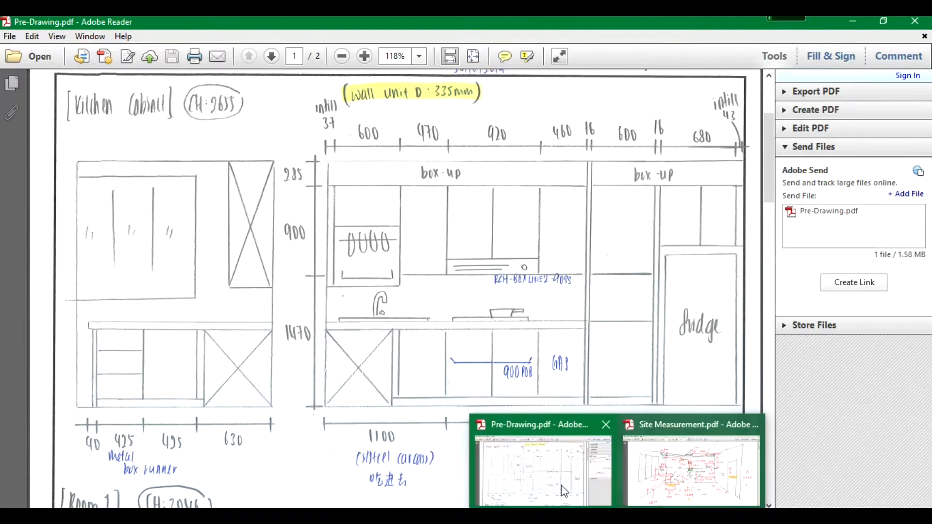
left_click(686, 515)
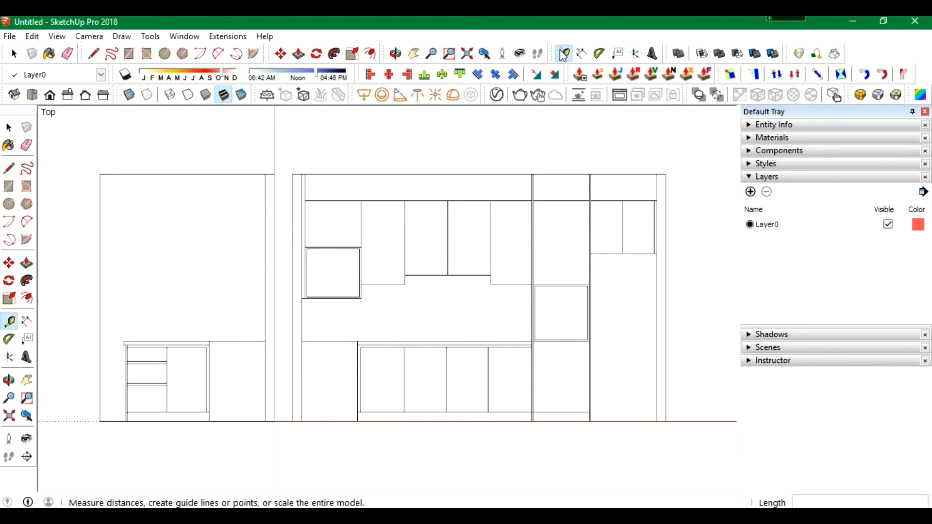
left_click(563, 53)
left_click(389, 285)
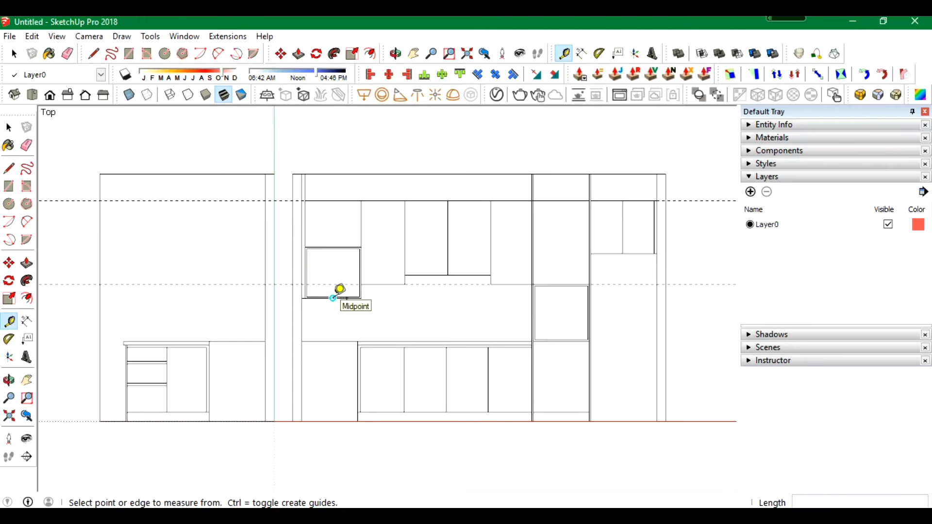
left_click(265, 257)
type("330")
key("Return")
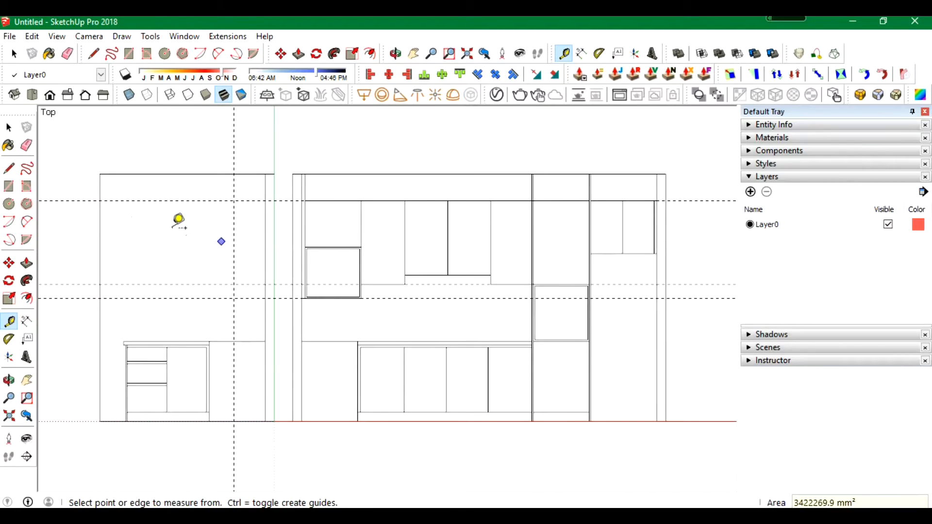
Draw the wall unit's side profile between the guides on the first run, with the box-up rectangle above it.
key("r")
left_click(223, 179)
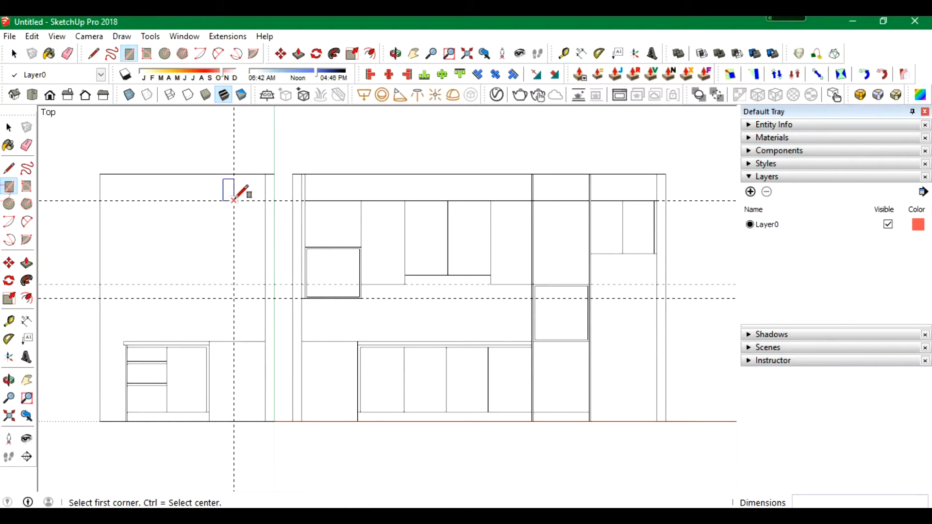
left_click(265, 284)
left_click(265, 285)
left_click(233, 297)
left_click(265, 201)
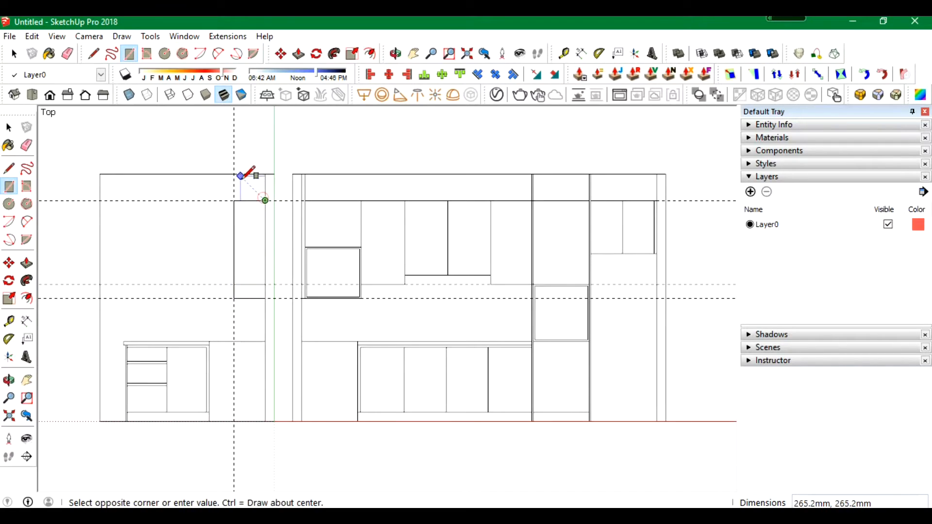
left_click(234, 174)
Delete the guides used for the first run's wall unit profile.
key("space")
left_click(32, 36)
left_click(68, 162)
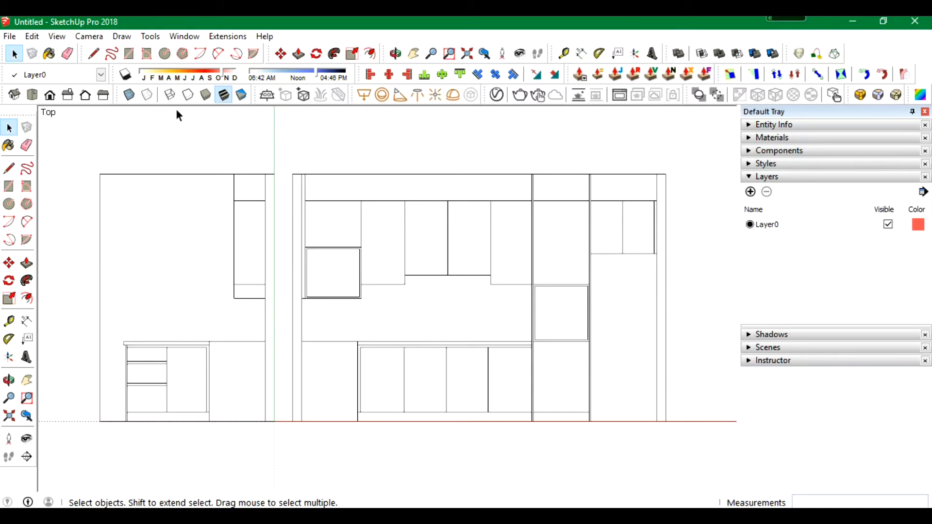
Copy both flat elevations about 8426 mm along the green axis, away from the originals.
left_click_drag(71, 143, 668, 440)
scroll(434, 402, "down", 1)
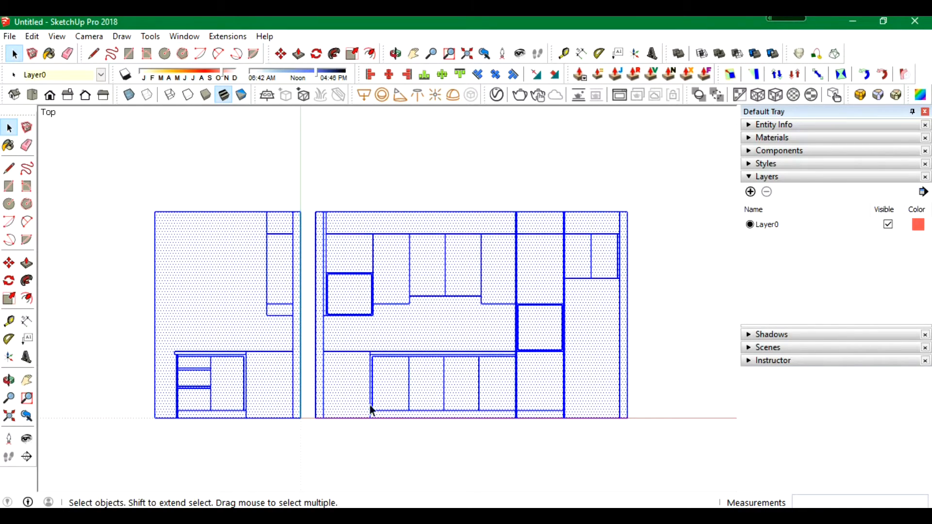
scroll(372, 410, "down", 3)
left_click(280, 53)
left_click(497, 416)
key("ctrl")
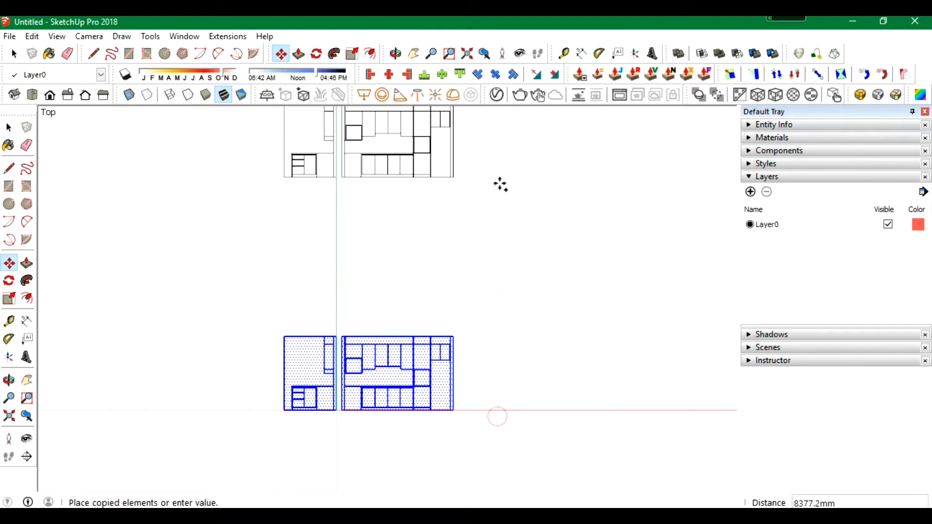
left_click(501, 185)
Switch the camera to perspective and orbit to a 3D view of the copied elevations.
left_click(89, 36)
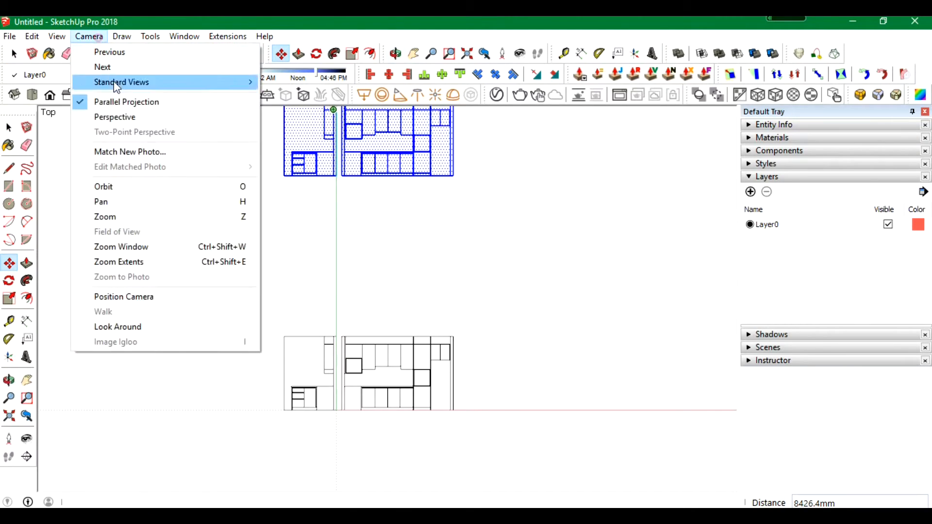
left_click(120, 118)
left_click(396, 53)
left_click_drag(343, 321, 598, 138)
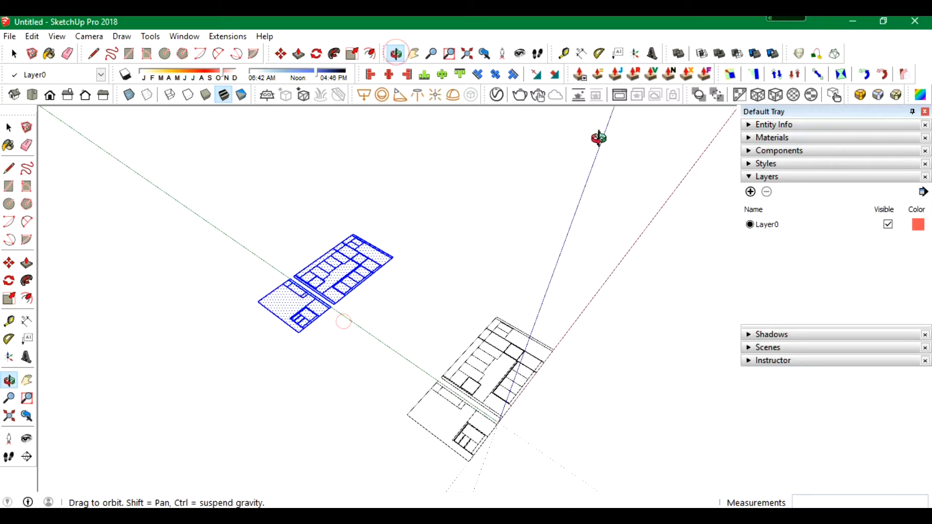
scroll(358, 224, "up", 5)
scroll(464, 285, "down", 2)
scroll(196, 418, "up", 3)
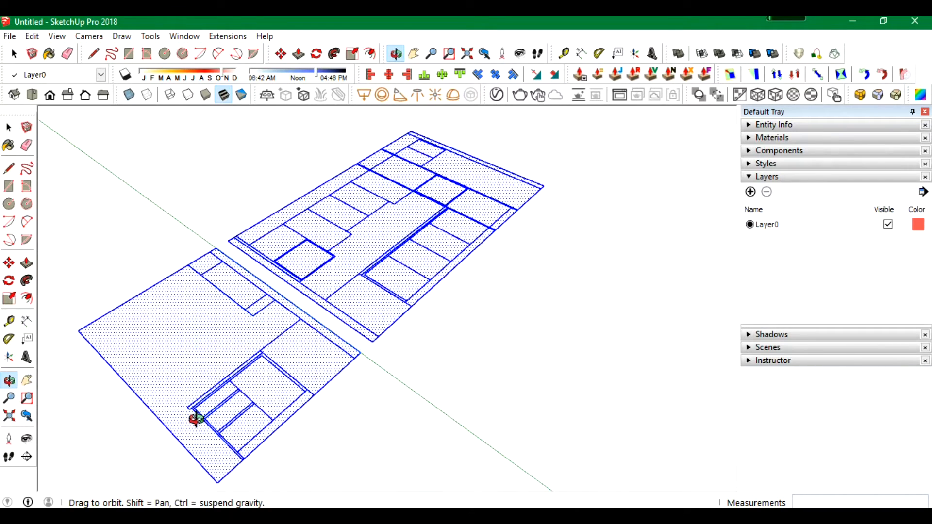
Extrude the first run's corner section, worktop, panels, doors, drawers and plinth 600 mm with Push/Pull.
left_click(27, 263)
left_click_drag(312, 349, 300, 327)
type("60")
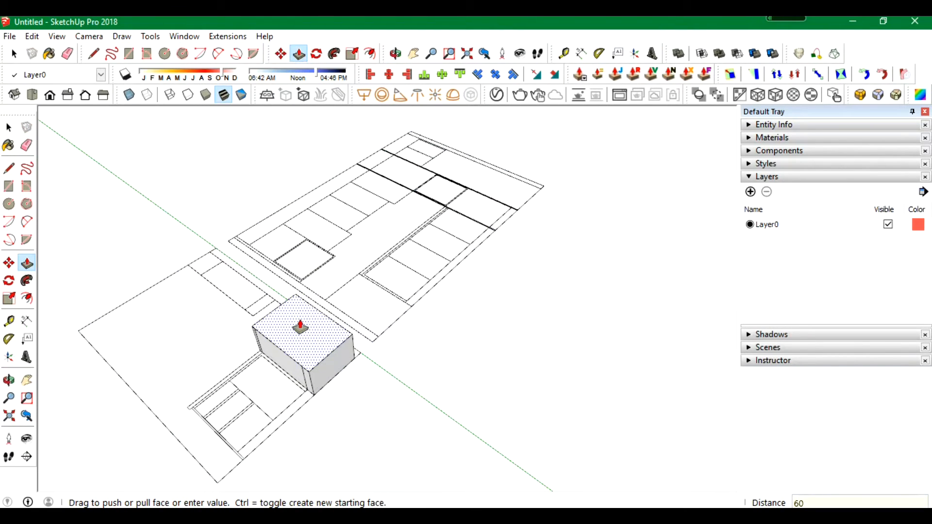
type("0")
key("Return")
double_click(252, 362)
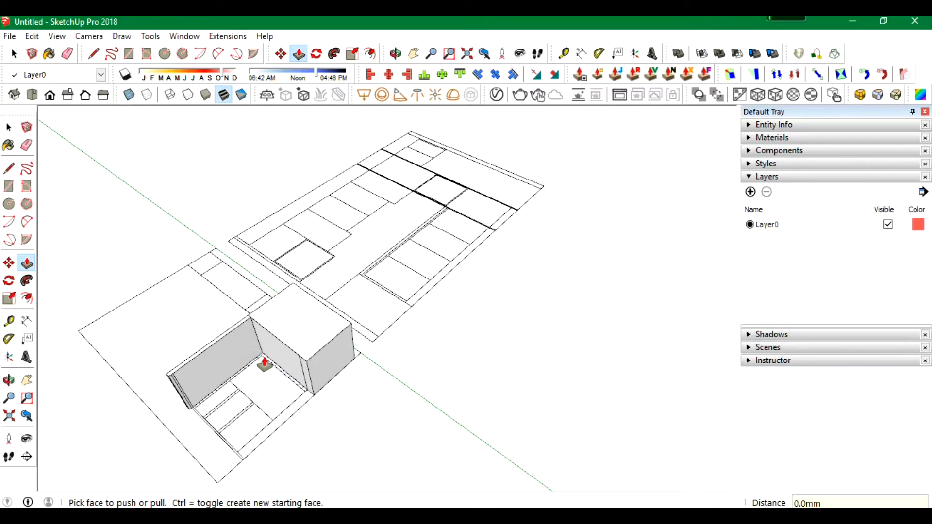
scroll(211, 420, "up", 3)
left_click(212, 418)
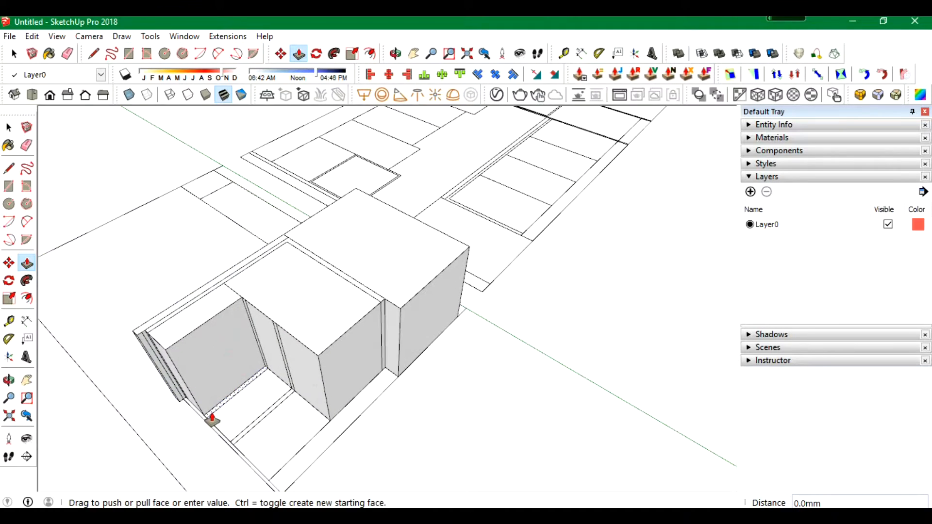
left_click(212, 419)
double_click(291, 480)
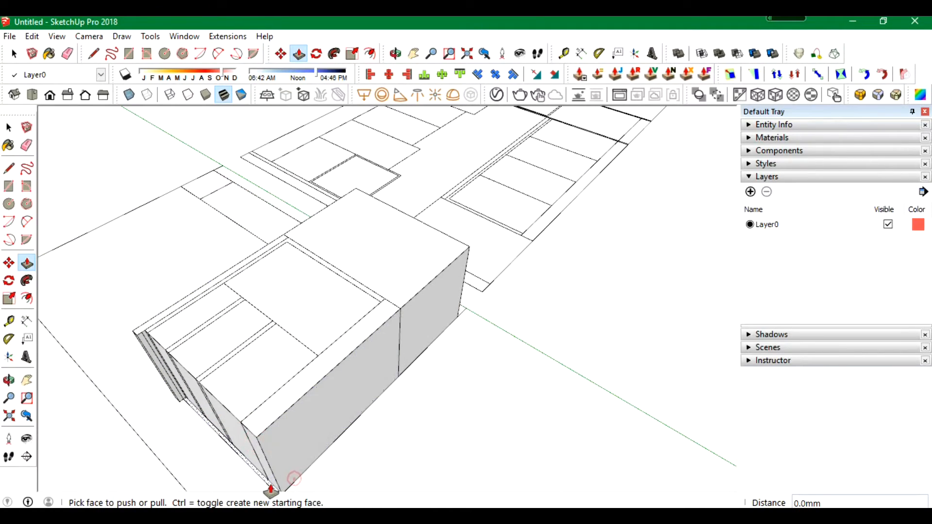
Extrude the second run's worktop, panels, base unit doors, plinth and corner section by the same 600 mm.
scroll(271, 478, "down", 4)
scroll(422, 297, "up", 5)
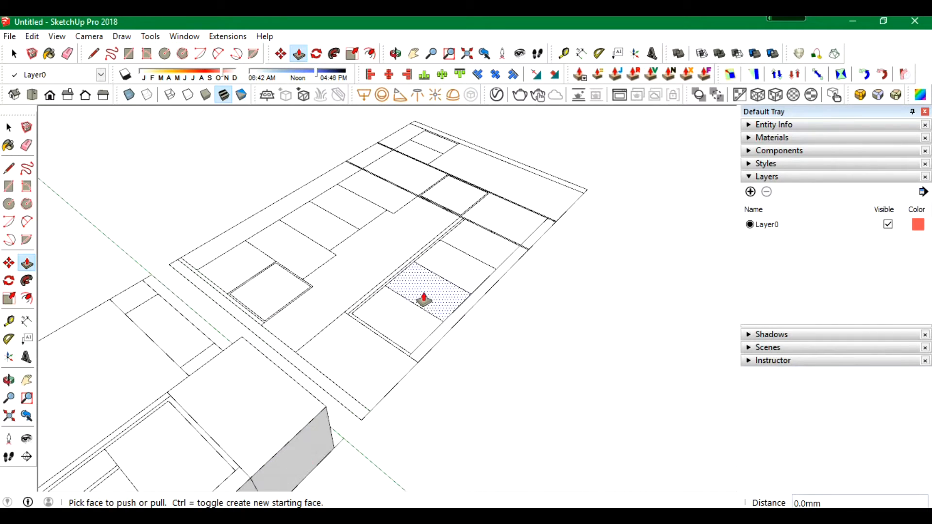
double_click(444, 231)
double_click(443, 236)
double_click(474, 235)
double_click(464, 268)
left_click(452, 309)
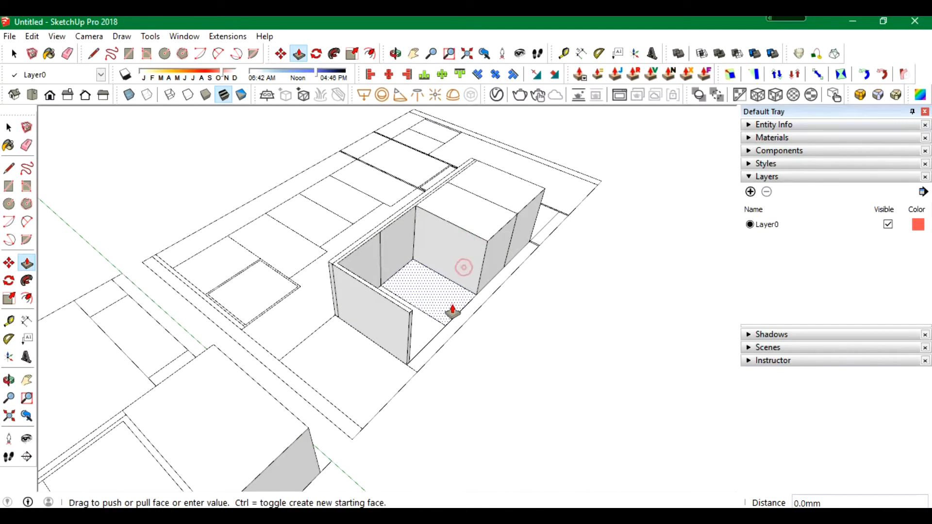
left_click(443, 308)
left_click(388, 387)
left_click(389, 387)
scroll(424, 163, "up", 3)
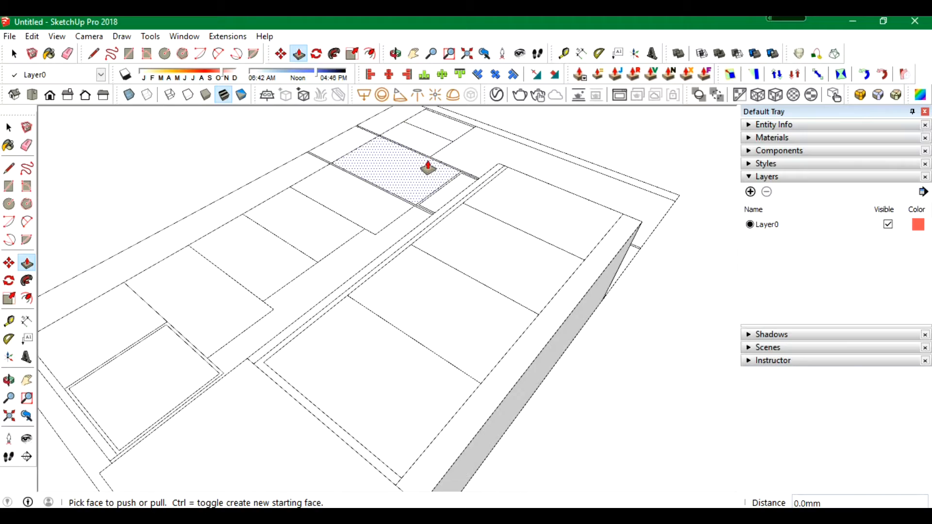
Extrude the tall unit's side panels, upper and lower compartments and middle frame 600 mm, leaving the open compartment recessed.
middle_click_drag(427, 167, 253, 249)
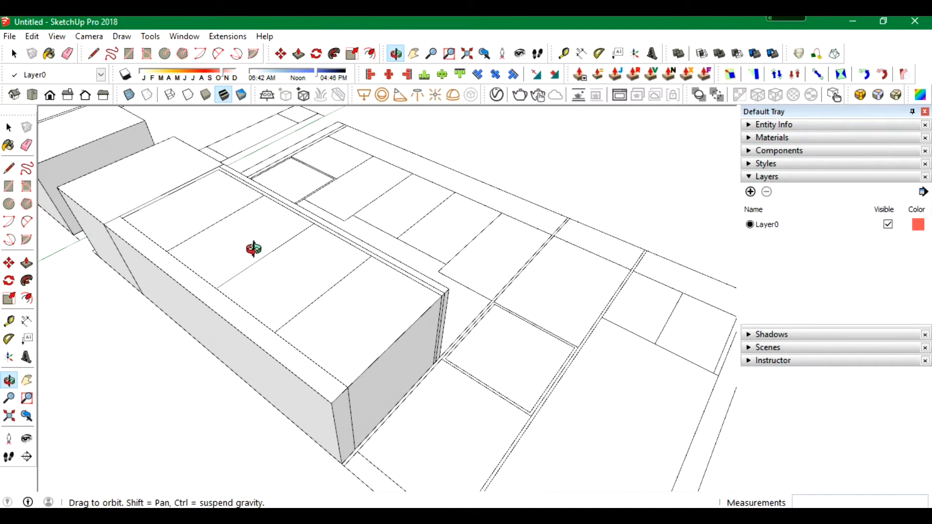
right_click(450, 386)
left_click(495, 260)
double_click(537, 256)
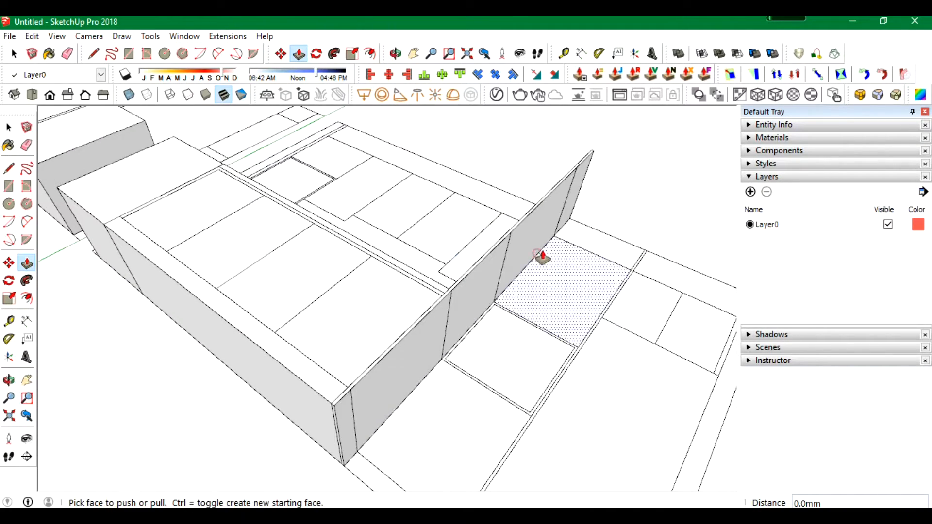
double_click(596, 241)
double_click(568, 293)
double_click(492, 306)
double_click(462, 387)
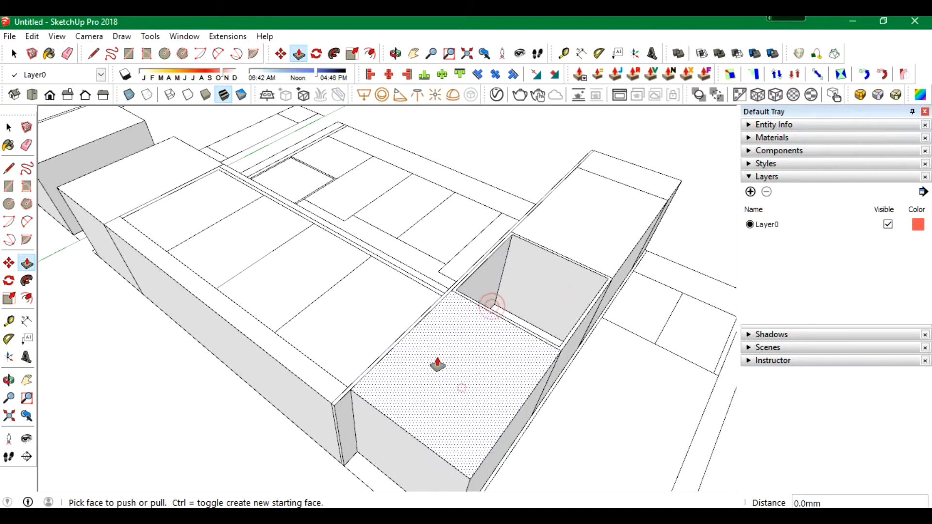
scroll(437, 364, "down", 4)
double_click(403, 422)
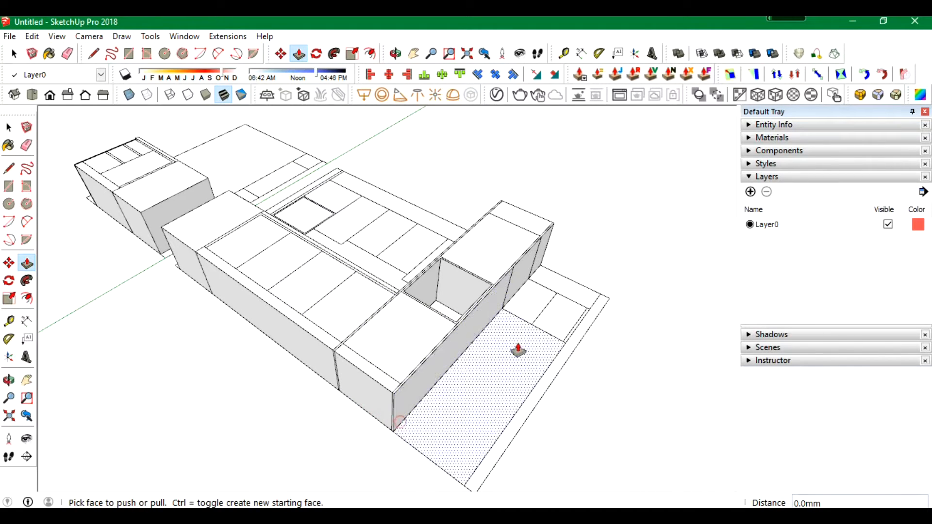
Extrude the box-up, two doors and infill above the fridge bay by the same 600 mm.
double_click(566, 286)
double_click(530, 294)
double_click(553, 312)
left_click(569, 339)
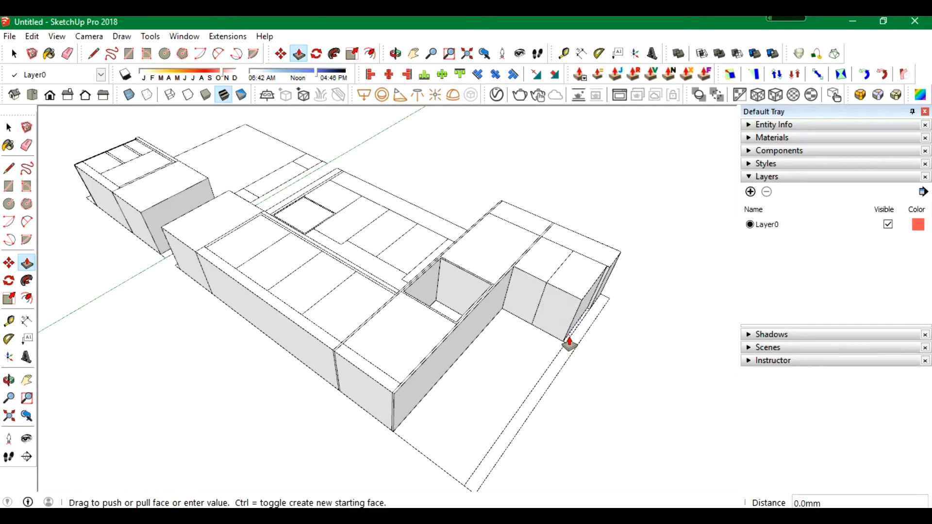
Extrude the second run's remaining box-up, wall units, open rack frame and infill 335 mm.
middle_click_drag(564, 329, 438, 211)
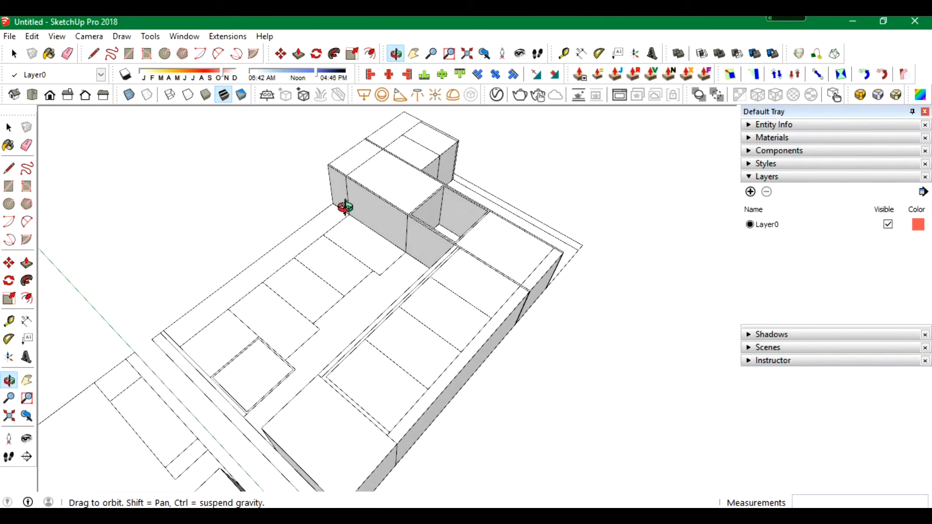
left_click(335, 224)
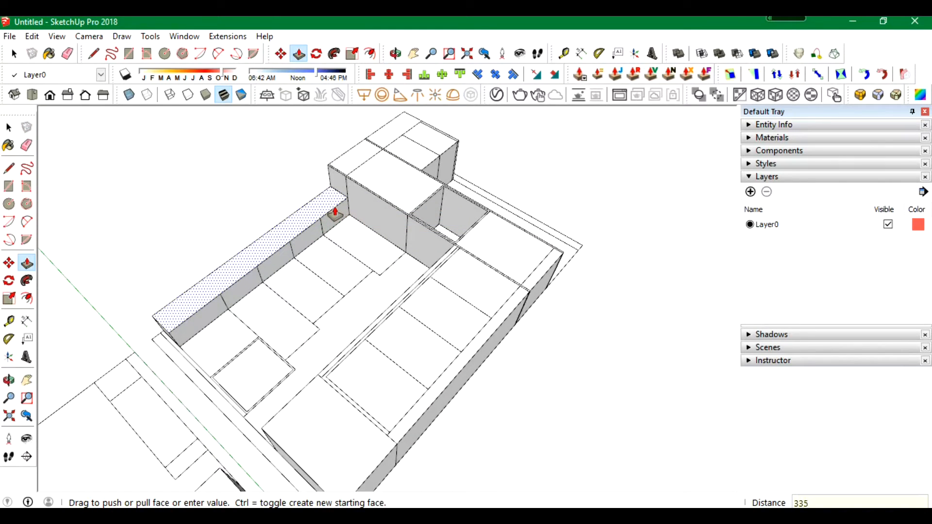
left_click(335, 213)
double_click(347, 239)
double_click(312, 291)
left_click(303, 346)
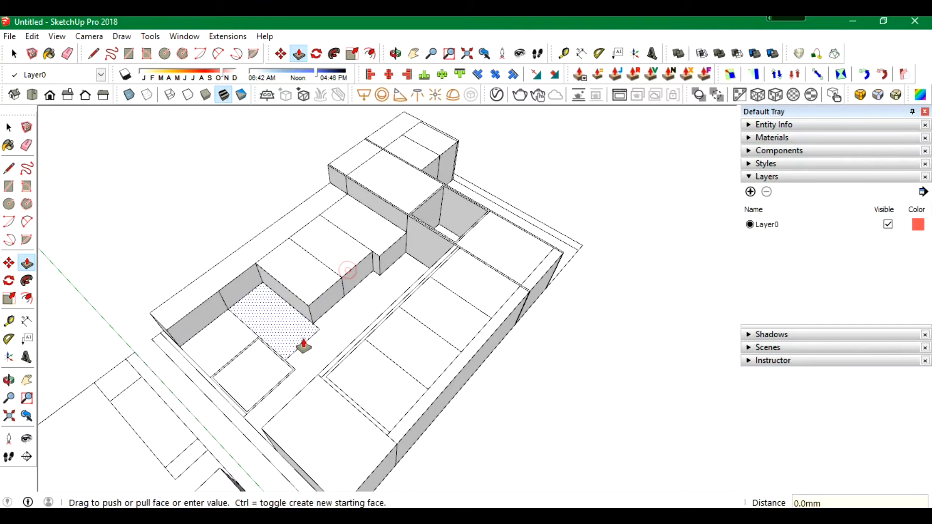
left_click(303, 346)
scroll(214, 391, "up", 2)
left_click(214, 378)
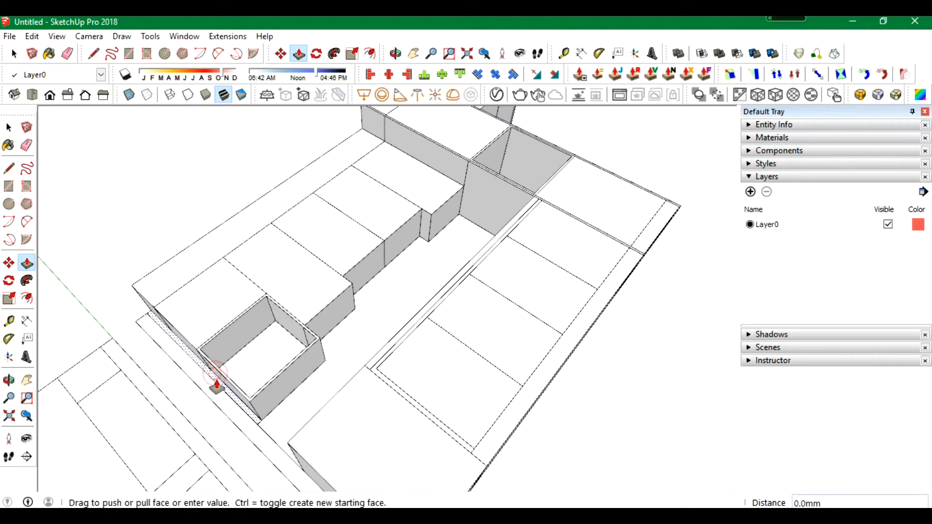
left_click(217, 381)
Erase the flat wall unit and box-up profile lines from the copied first-run elevation.
scroll(370, 199, "down", 4)
left_click(26, 144)
scroll(269, 284, "up", 2)
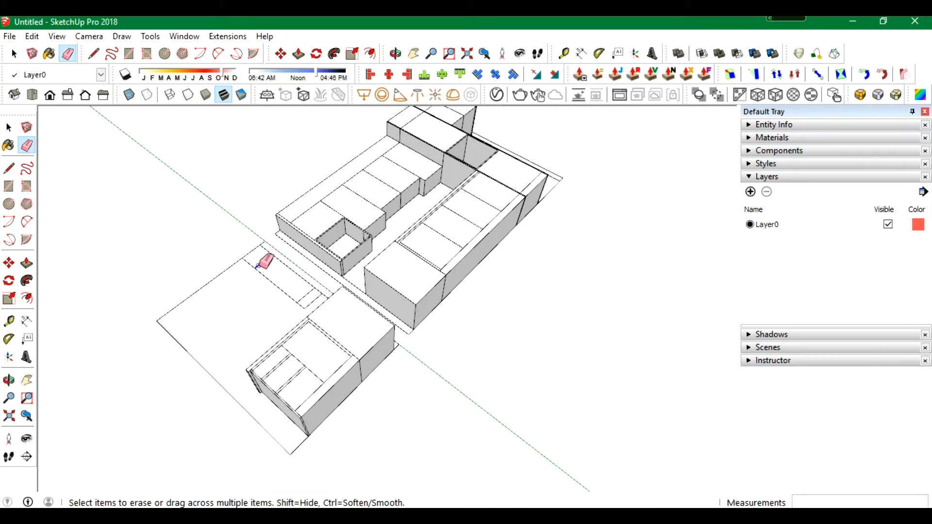
scroll(292, 282, "down", 3)
Rotate all the extruded elevations 90 degrees so both cabinet runs stand upright.
left_click(10, 127)
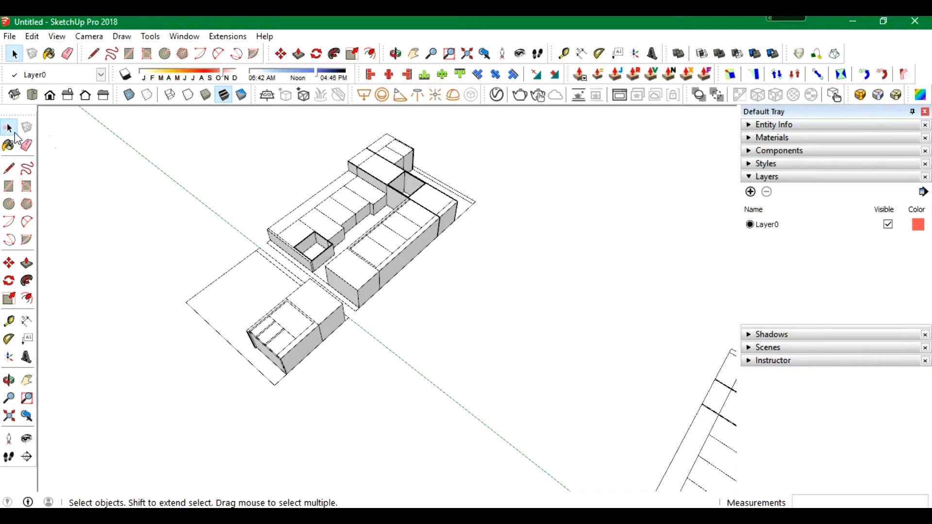
left_click_drag(108, 114, 501, 370)
key("q")
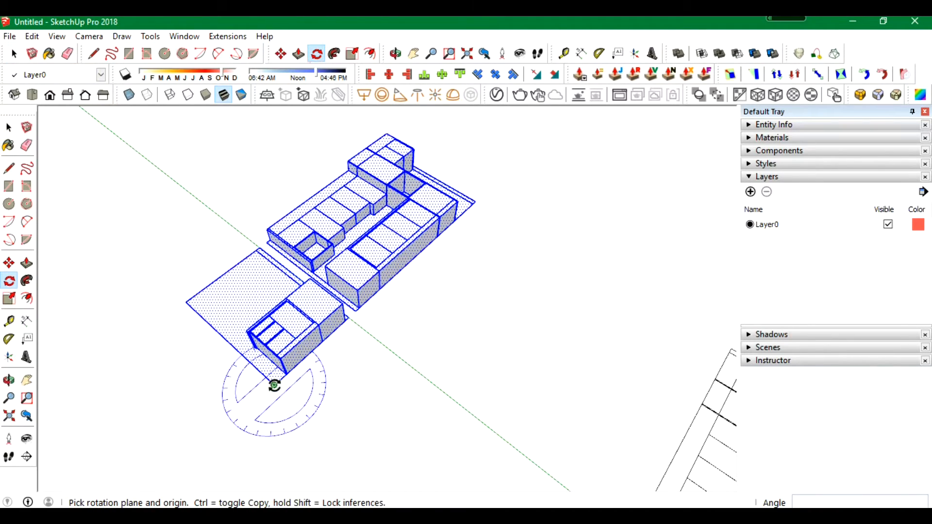
left_click(274, 385)
left_click(241, 416)
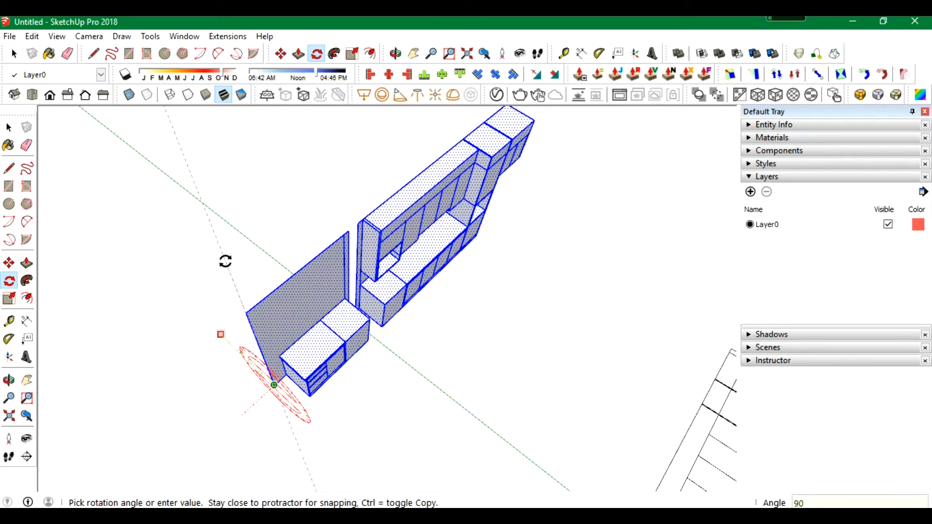
left_click(225, 261)
Move both upright runs about 3388 mm along the green axis, away from the flat drawings.
left_click(394, 55)
left_click_drag(272, 145, 338, 225)
left_click(280, 54)
left_click(288, 346)
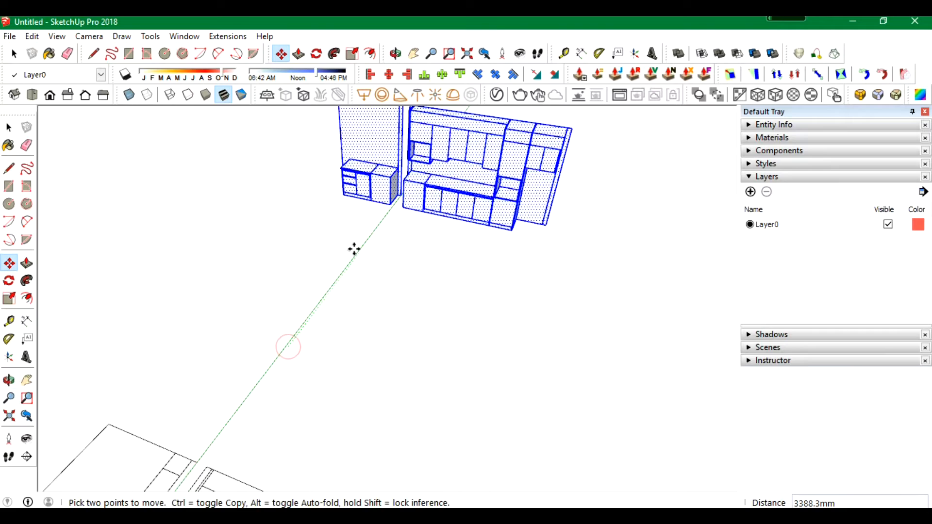
Rotate the long run with the wall units and tall unit 90 degrees about the vertical axis.
left_click(395, 53)
left_click_drag(461, 194, 160, 128)
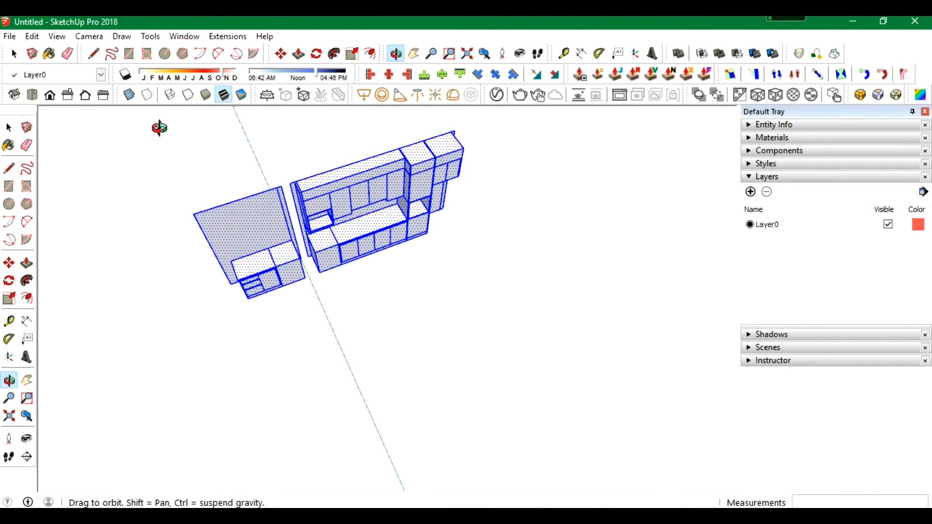
left_click(9, 128)
left_click(375, 233)
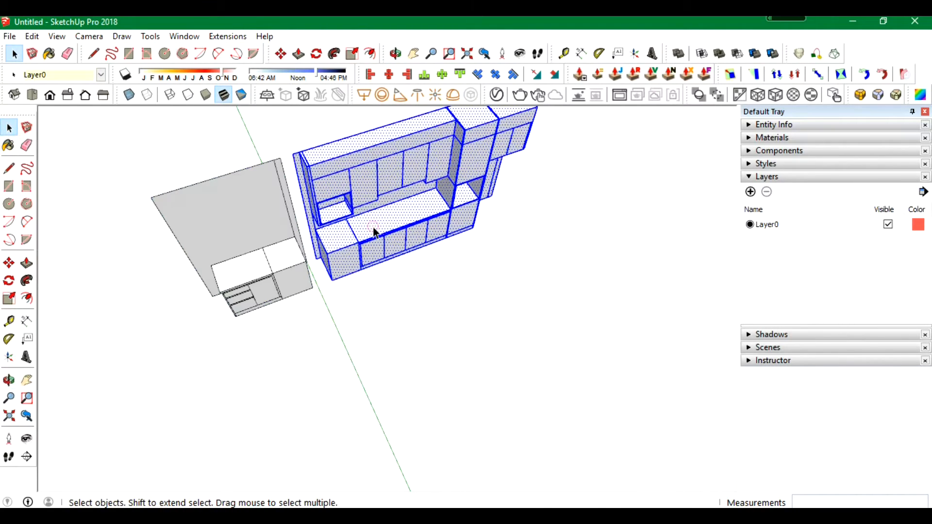
left_click(316, 53)
left_click(411, 304)
left_click(426, 311)
left_click(424, 325)
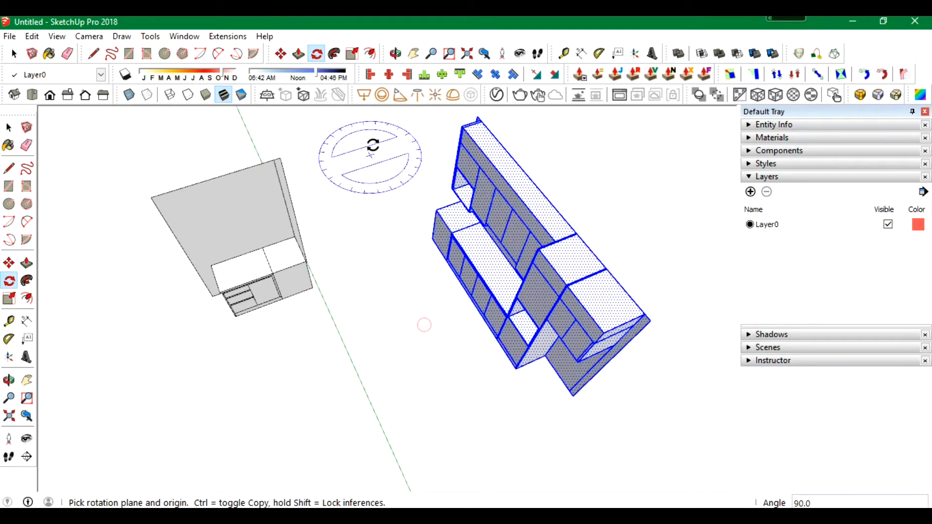
Move the long run against the short drawer run so their countertops meet at the endpoint and form an L.
left_click(280, 54)
left_click(438, 206)
left_click(416, 117)
left_click(395, 54)
left_click_drag(262, 291, 322, 232)
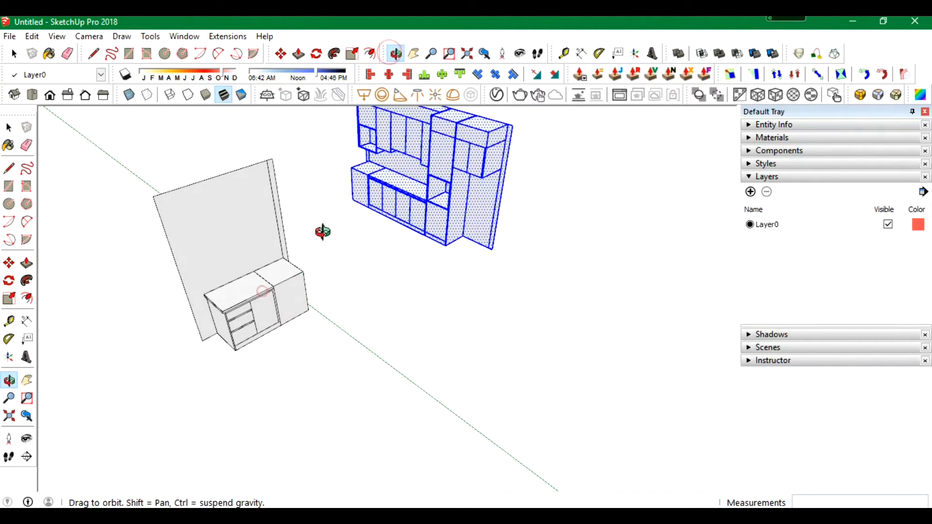
scroll(323, 232, "up", 3)
right_click(275, 258)
left_click(292, 264)
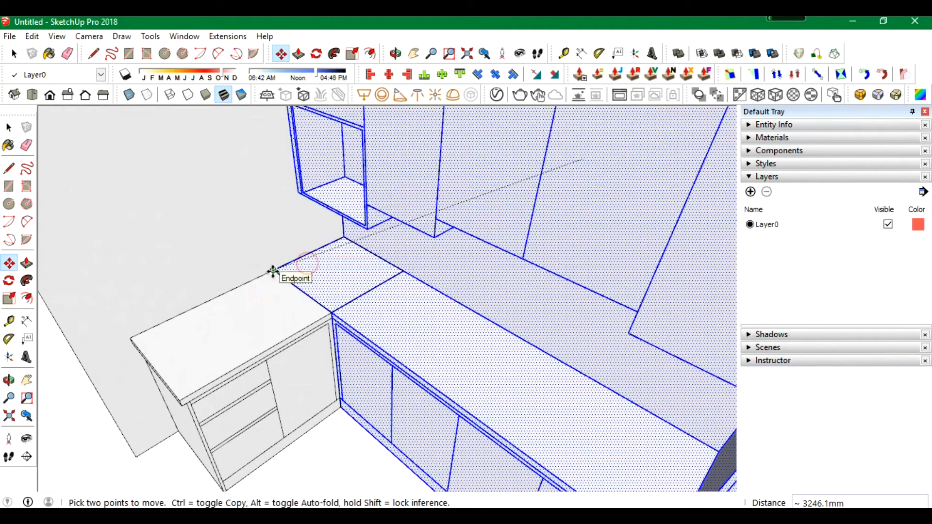
Erase the seam lines between the joined countertops and offset the two rear countertop edges inward by 10 mm.
left_click(26, 144)
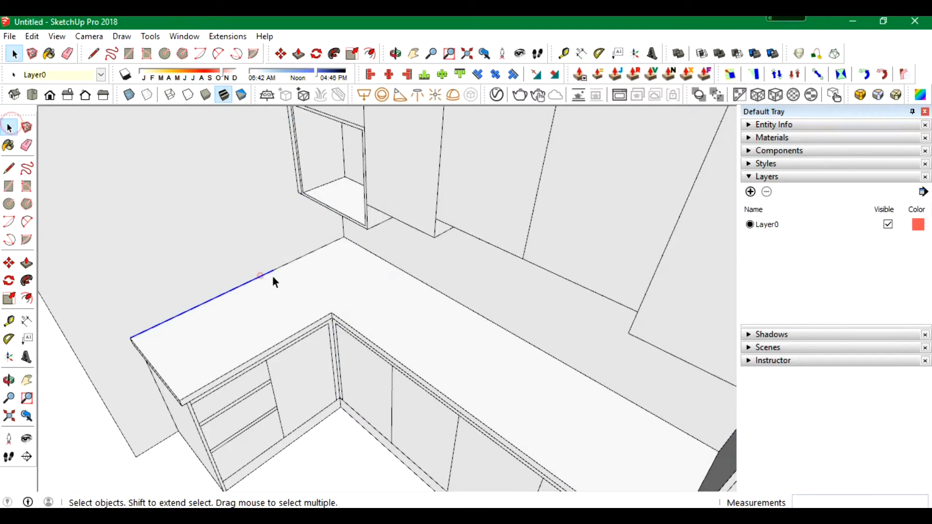
left_click(428, 285, "shift")
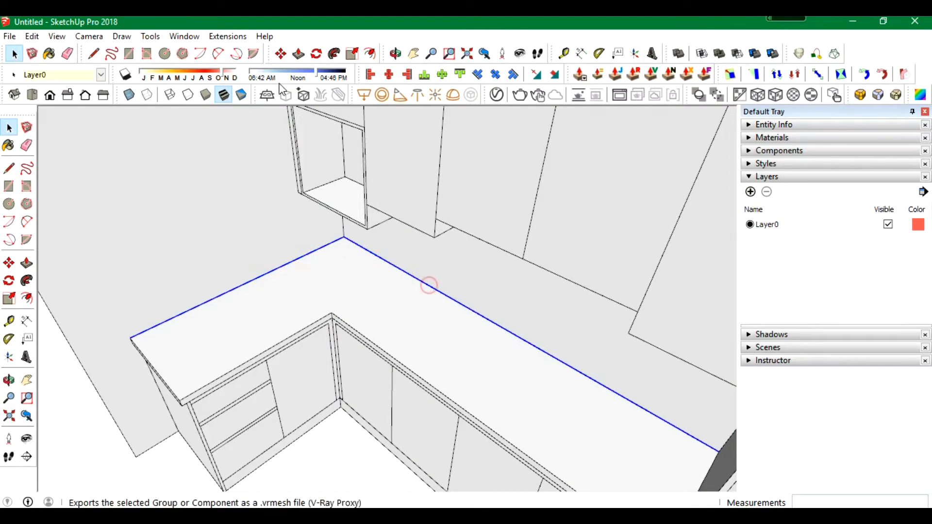
left_click(370, 53)
left_click(301, 258)
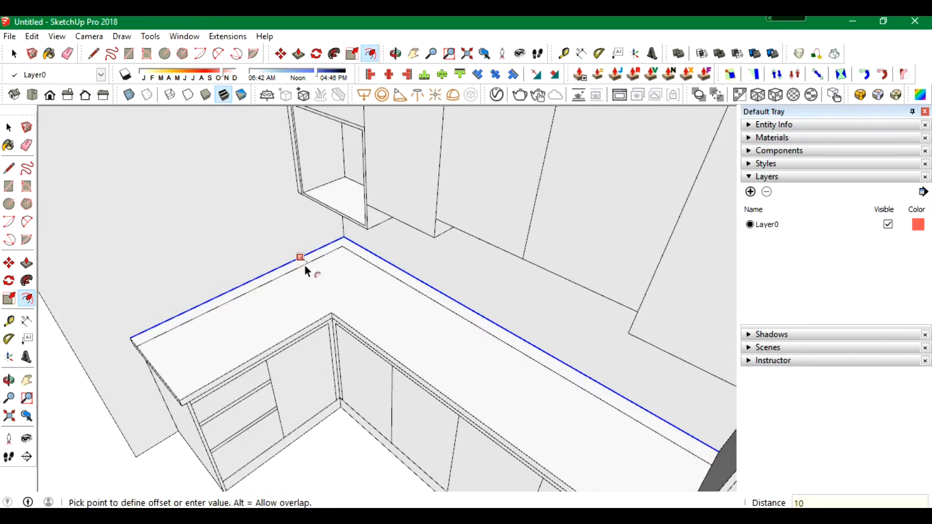
scroll(304, 264, "up", 5)
key("Escape")
Extrude the narrow strip along the countertop's rear edges 50 mm upward and erase the leftover lines on its face.
key("p")
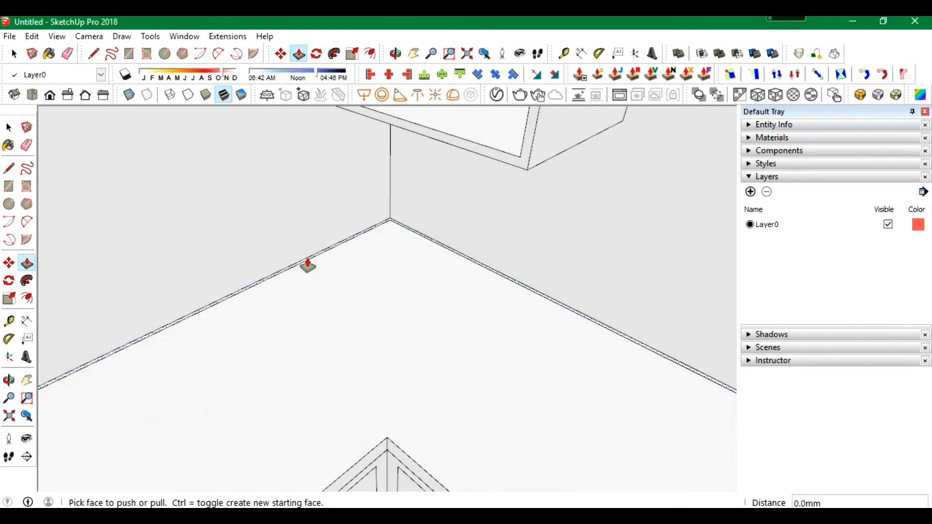
left_click(308, 261)
key("Return")
left_click(27, 145)
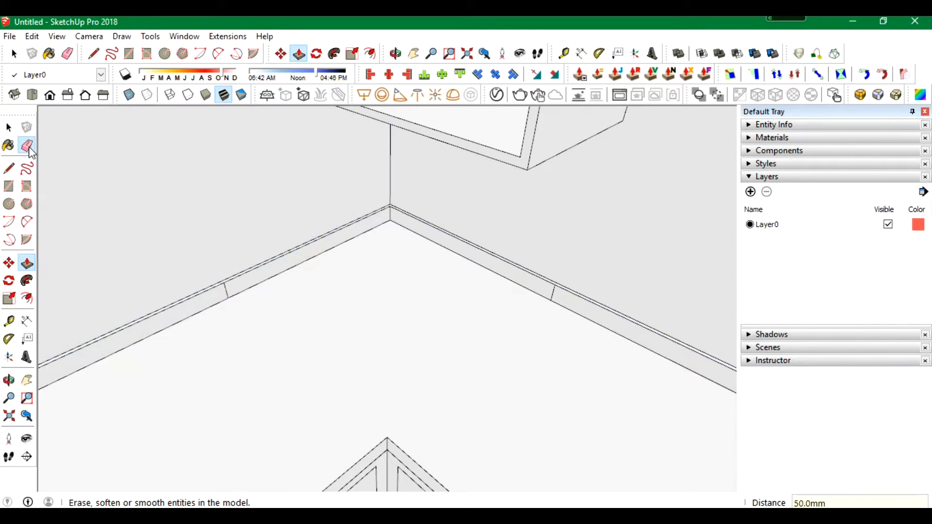
left_click(556, 290)
Sink a rectangular opening about 853 by 485 mm into the short run's countertop and extend it toward the rear upstand.
scroll(454, 236, "down", 4)
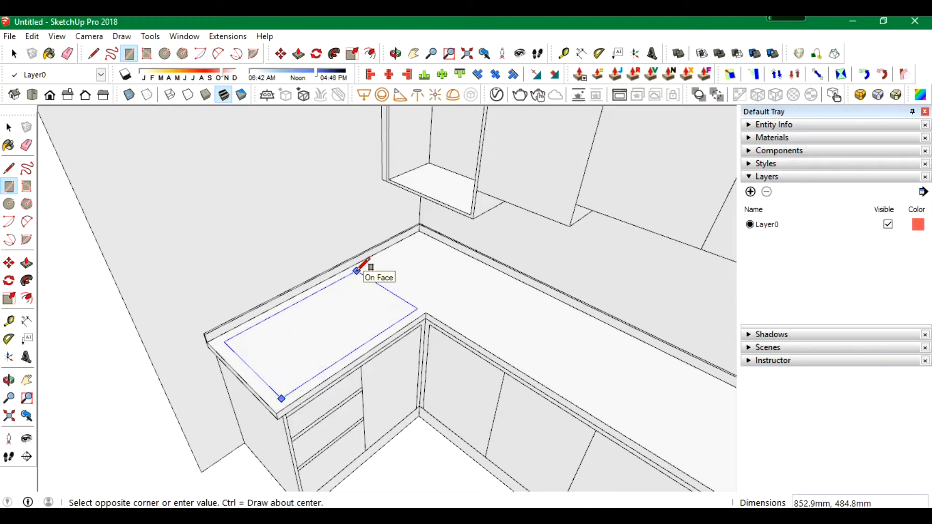
left_click(298, 53)
left_click(364, 302)
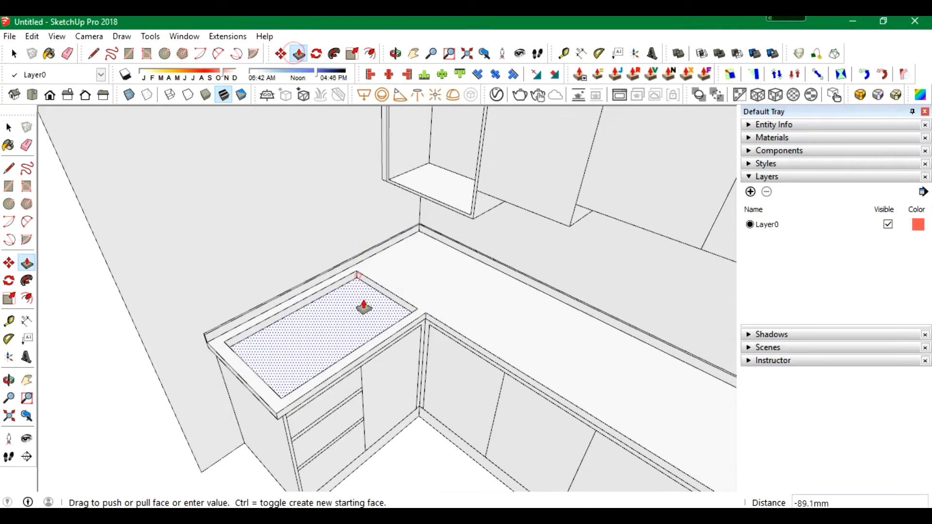
left_click(388, 396)
key("ctrl+z")
left_click(366, 313)
left_click(383, 386)
left_click(339, 333)
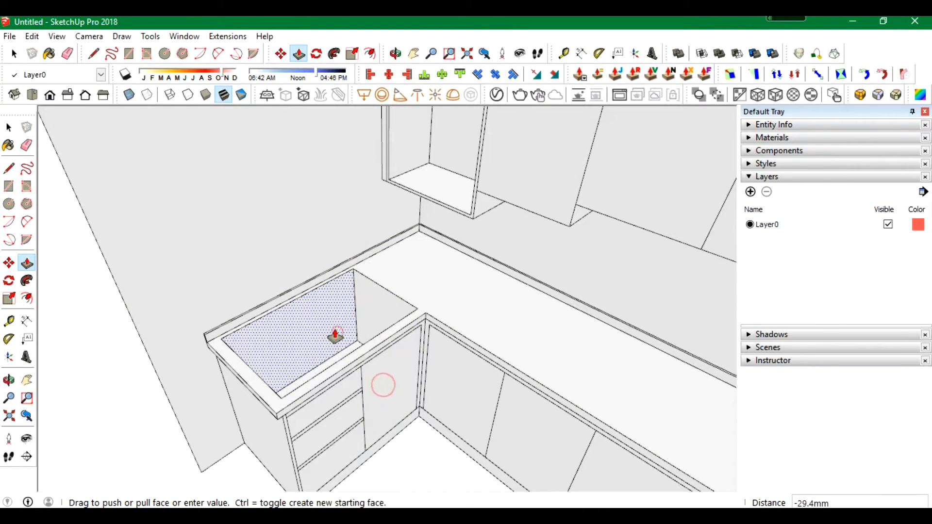
left_click(334, 329)
Move the free vertical edge of the side wall about 1839 mm outward to lengthen the wall.
scroll(342, 326, "down", 1)
scroll(342, 330, "down", 3)
left_click(281, 54)
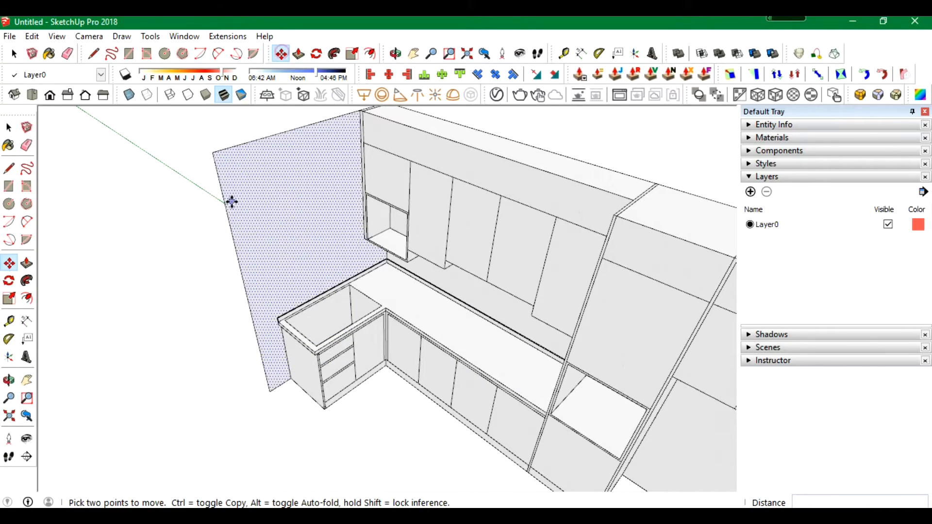
left_click(224, 206)
scroll(262, 202, "down", 2)
scroll(118, 264, "down", 2)
left_click(100, 262)
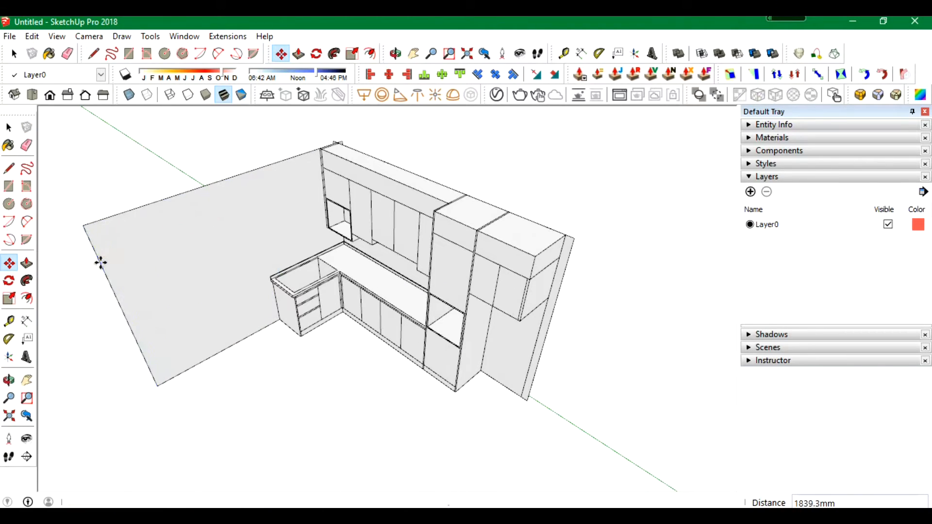
Extrude the narrow end wall strip beside the fridge bay 600 mm, flush with the cabinet fronts.
scroll(100, 262, "up", 1)
scroll(330, 268, "up", 2)
left_click(396, 54)
left_click_drag(457, 260, 313, 214)
key("p")
left_click(657, 183)
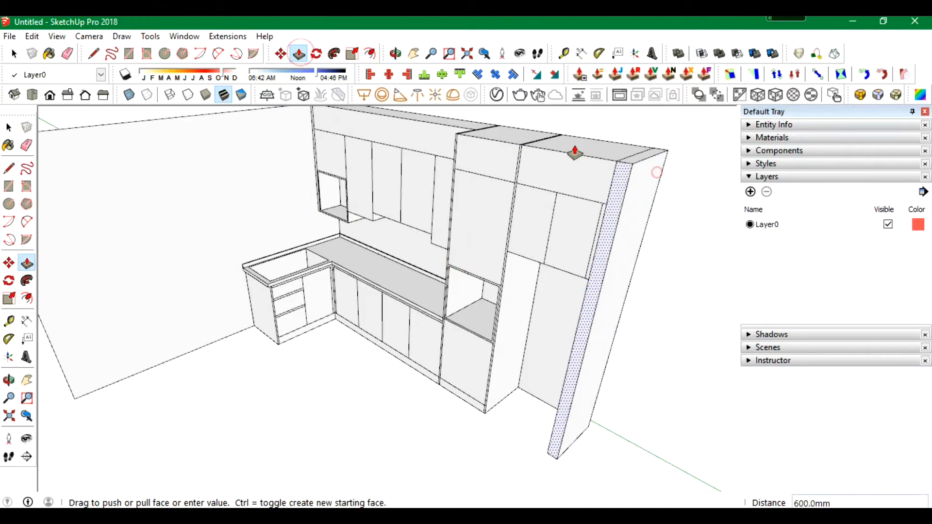
left_click(574, 148)
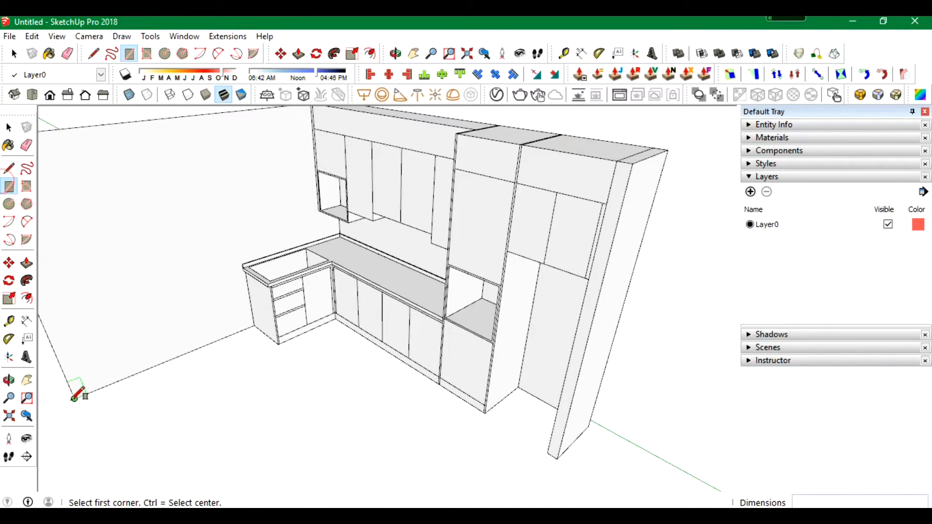
Draw a floor rectangle from the side wall's lower corner to the end wall's base and reverse its face.
left_click(74, 398)
left_click(588, 428)
left_click(10, 130)
right_click(292, 404)
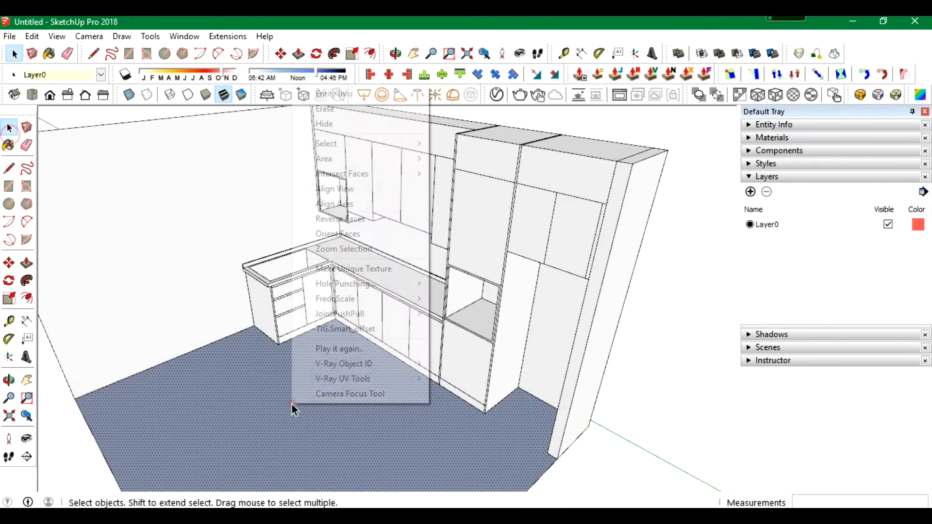
left_click(365, 216)
Offset the outlines of the short run's three drawer fronts and its door slightly inward.
scroll(351, 258, "up", 5)
scroll(284, 279, "up", 2)
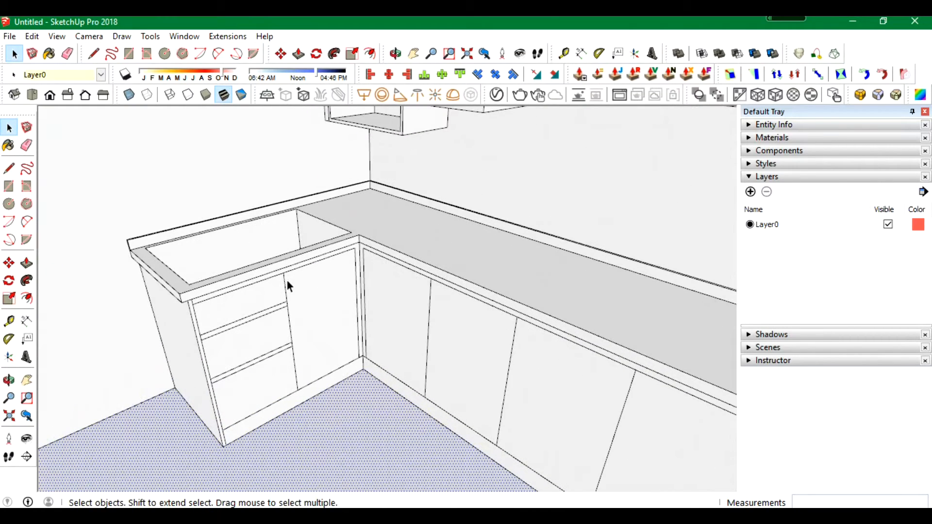
double_click(270, 298)
double_click(260, 329)
double_click(273, 372)
double_click(325, 330)
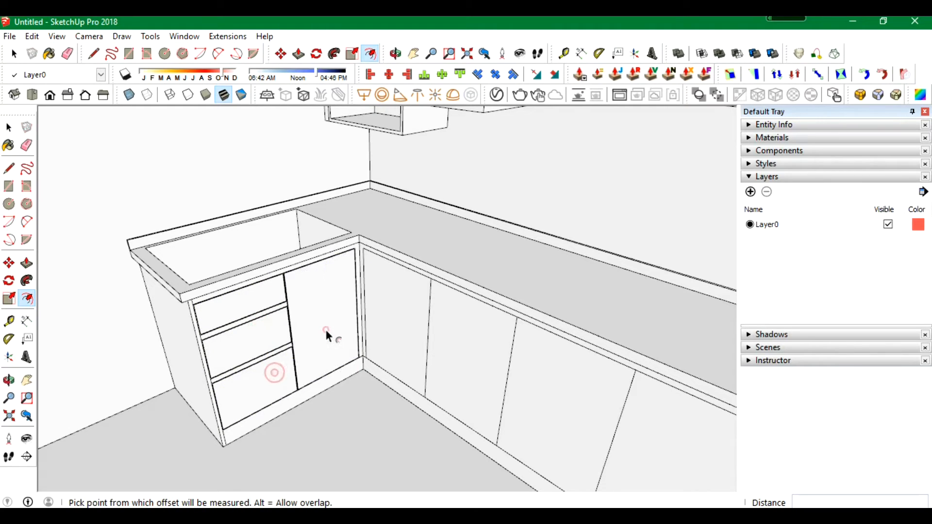
Offset the door outlines of the long run's base units, tall unit, wall units and fridge-bay cabinets by the same small gap.
left_click(425, 342)
left_click(410, 314)
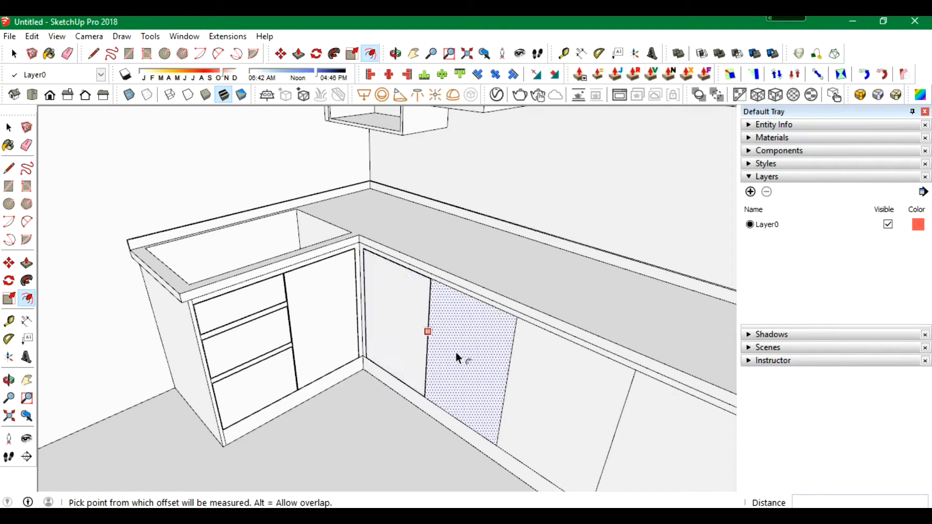
double_click(463, 357)
double_click(576, 403)
scroll(405, 235, "down", 3)
double_click(505, 334)
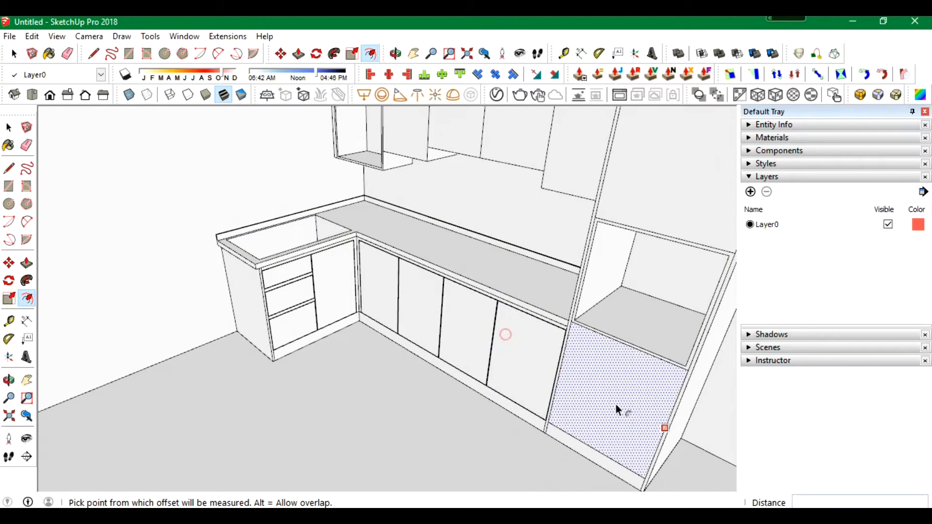
scroll(532, 420, "down", 3)
middle_click_drag(532, 420, 473, 291)
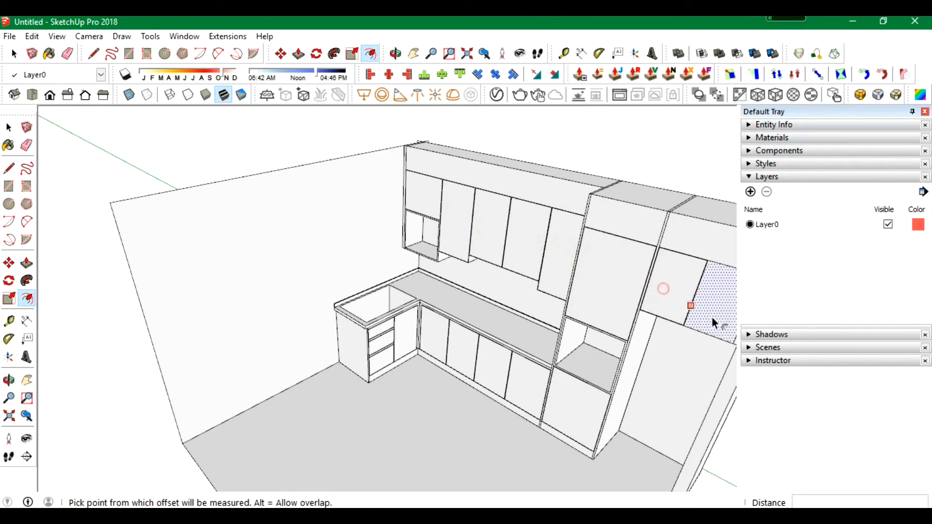
Push the plinth faces below the short and long base runs back 20 mm.
scroll(356, 371, "up", 6)
key("p")
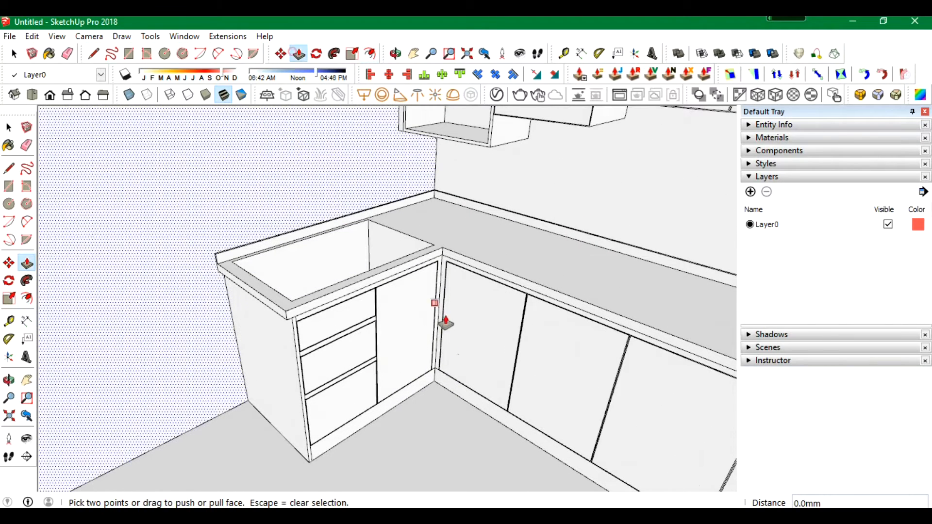
left_click(429, 387)
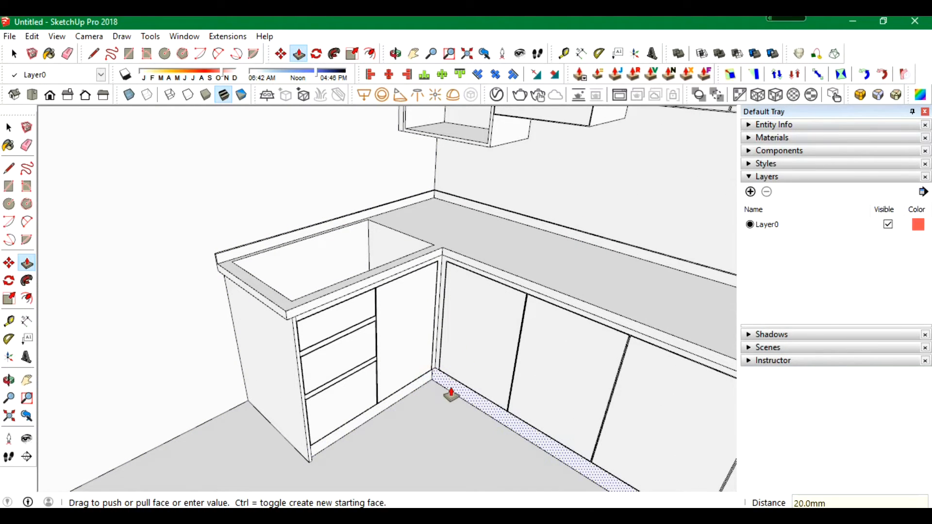
left_click(451, 394)
Push the gap strips around the short run's drawer fronts and door back 20 mm.
scroll(439, 262, "up", 3)
scroll(441, 259, "up", 3)
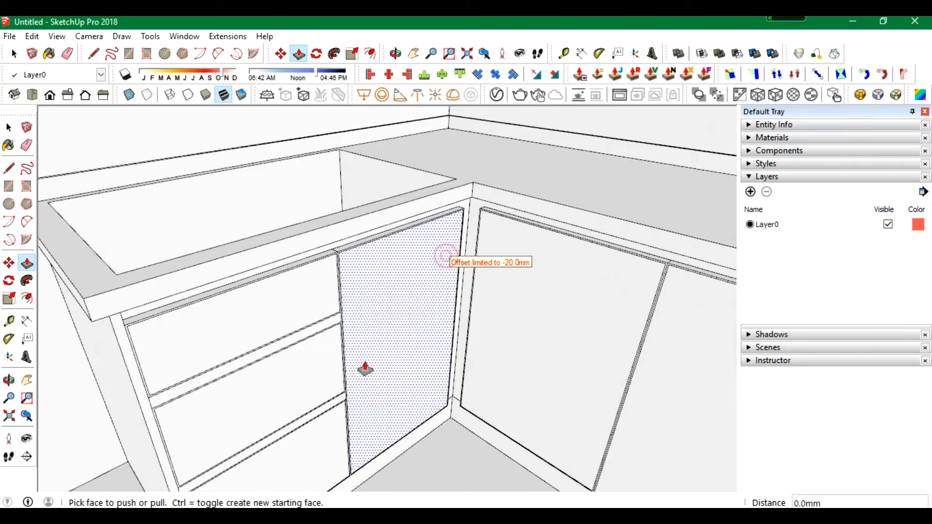
scroll(365, 369, "up", 4)
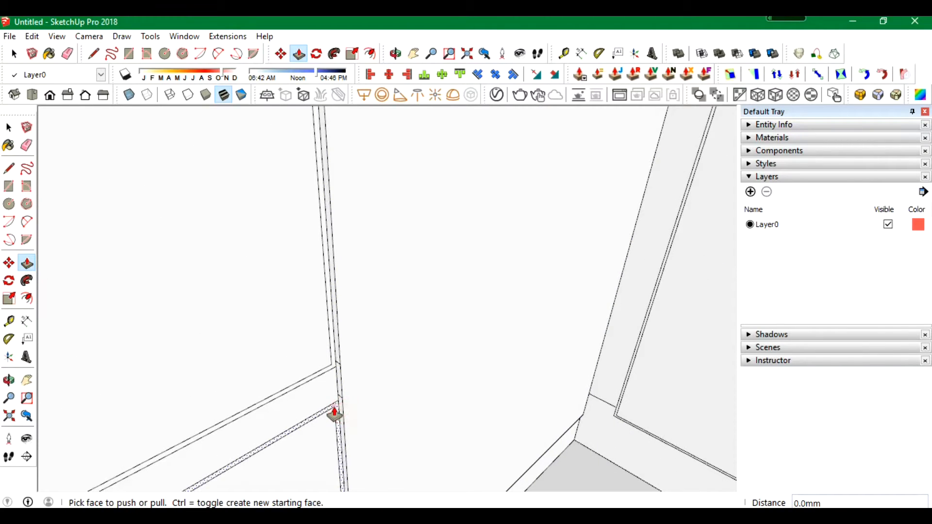
scroll(331, 364, "down", 3)
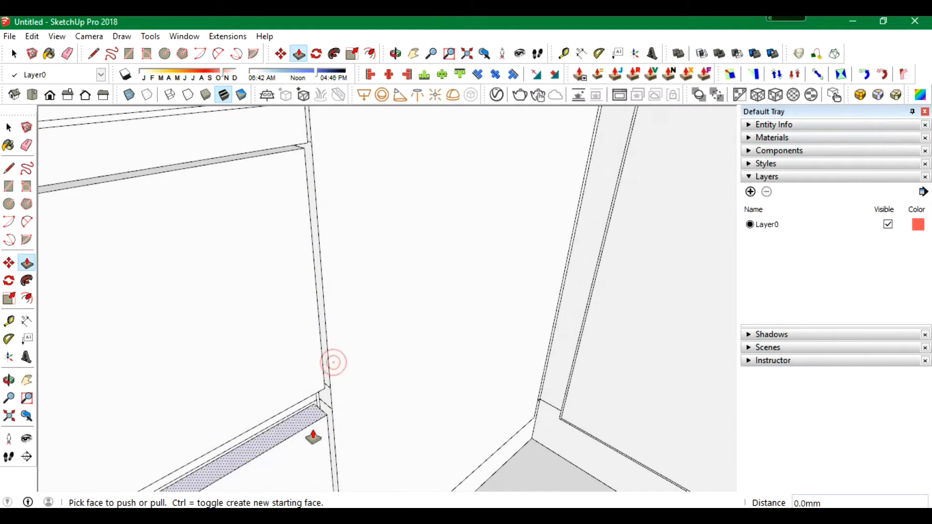
left_click(294, 129)
left_click(132, 120)
scroll(128, 227, "down", 5)
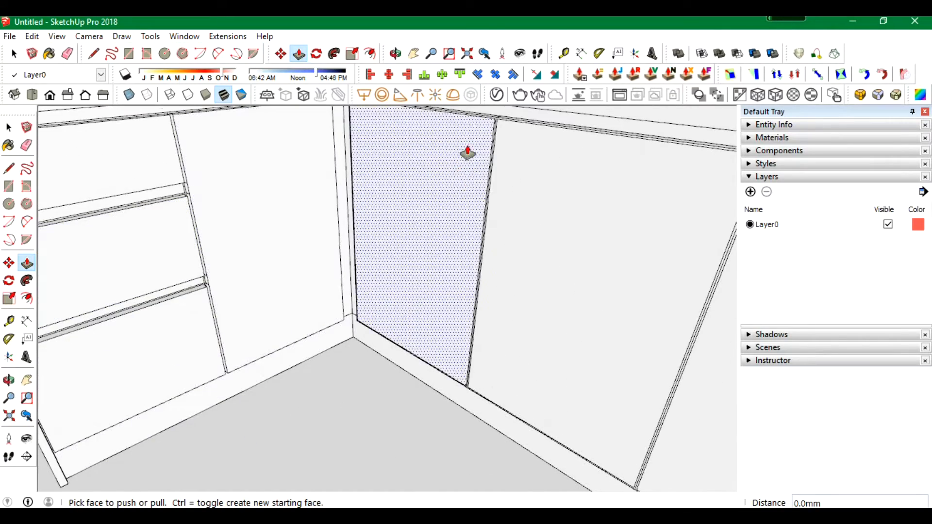
Push the gap strips around the long run's base-unit doors back 20 mm.
scroll(488, 121, "up", 2)
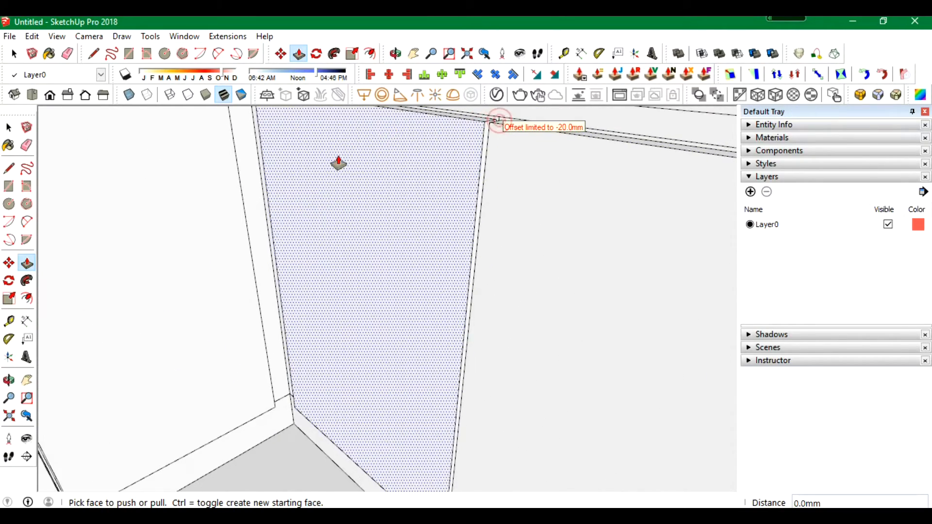
scroll(330, 160, "down", 5)
scroll(502, 181, "up", 5)
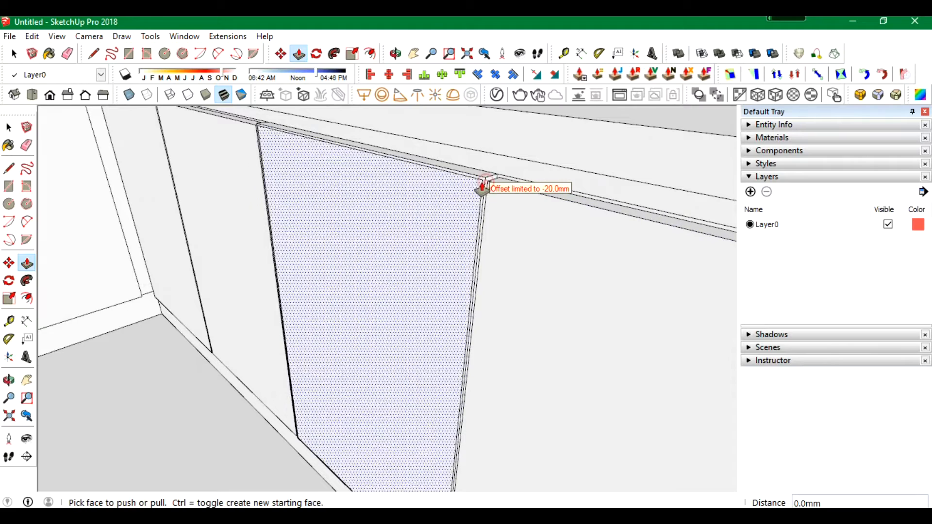
Push the tall unit's plinth and the gap strips around its lower and upper doors back 20 mm.
scroll(412, 162, "down", 5)
left_click(488, 398)
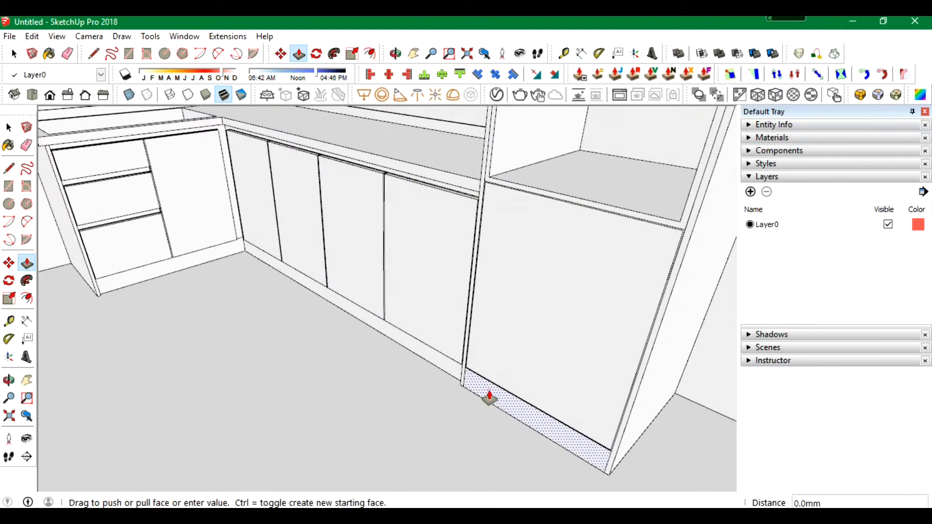
scroll(485, 194, "up", 5)
left_click(478, 200)
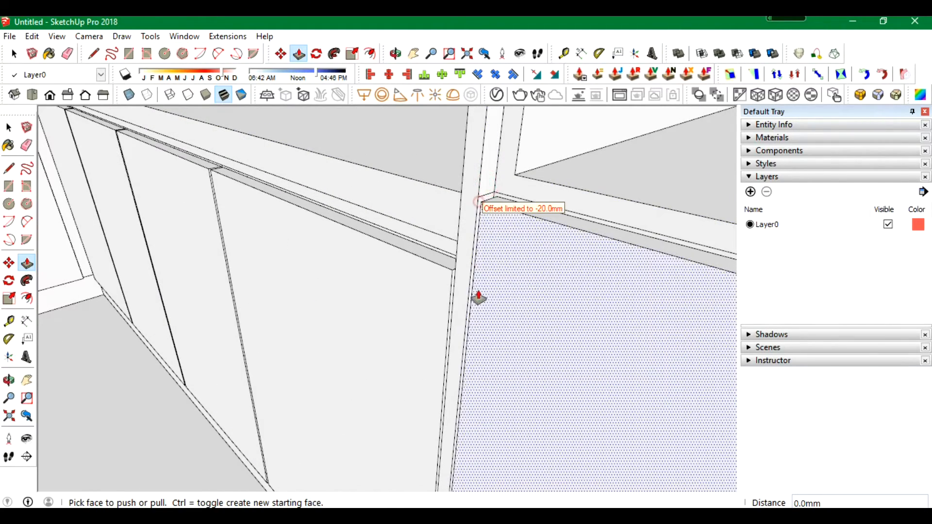
scroll(490, 364, "down", 5)
scroll(524, 214, "up", 5)
left_click(501, 239)
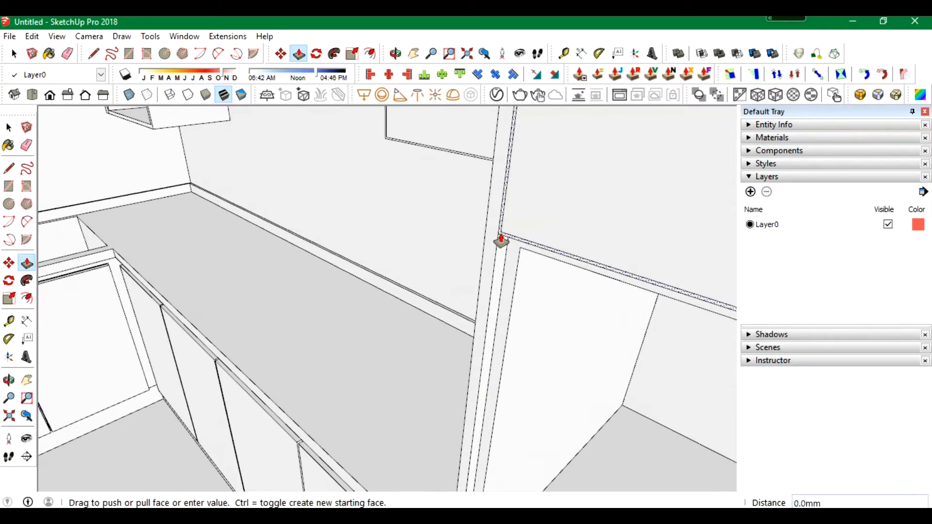
Push the gap strips around the two fridge-bay cabinet doors back by the same distance.
scroll(491, 370, "down", 5)
scroll(694, 277, "up", 2)
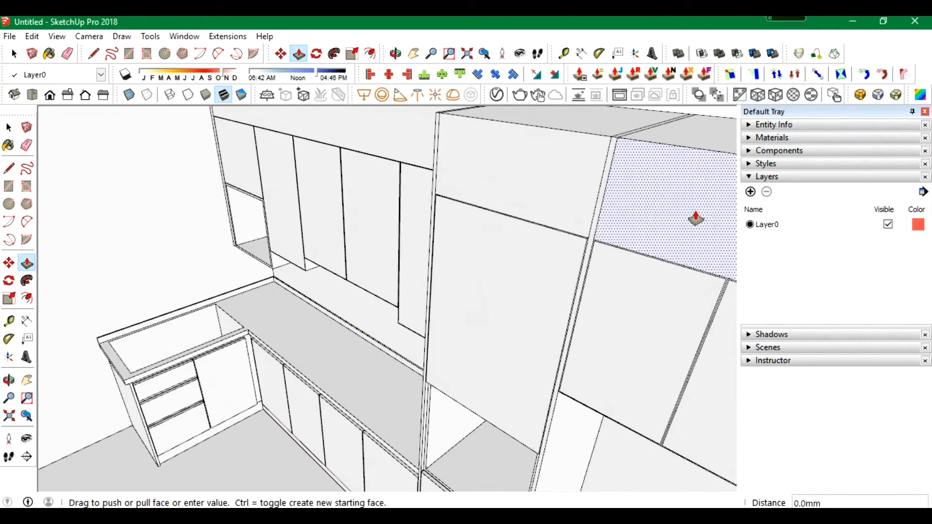
left_click(695, 215)
scroll(577, 202, "down", 3)
scroll(576, 239, "up", 5)
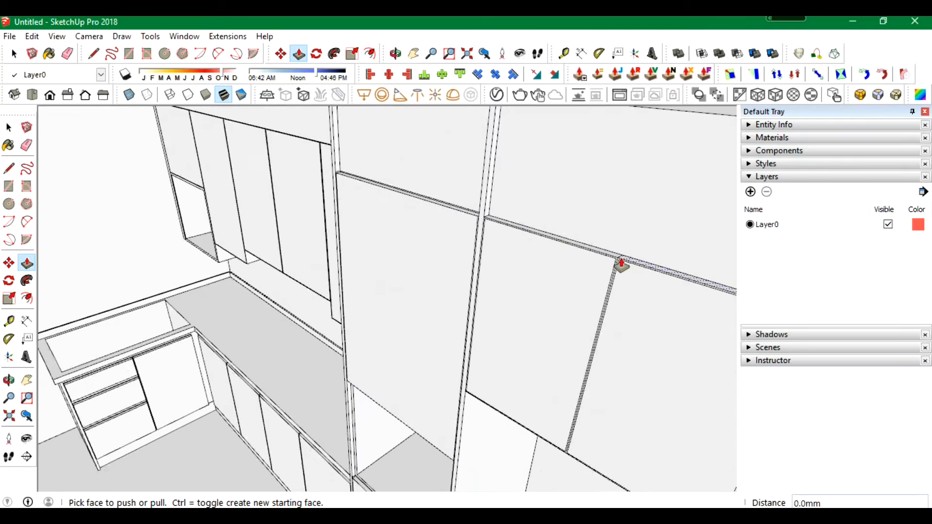
scroll(618, 265, "up", 1)
scroll(619, 265, "down", 3)
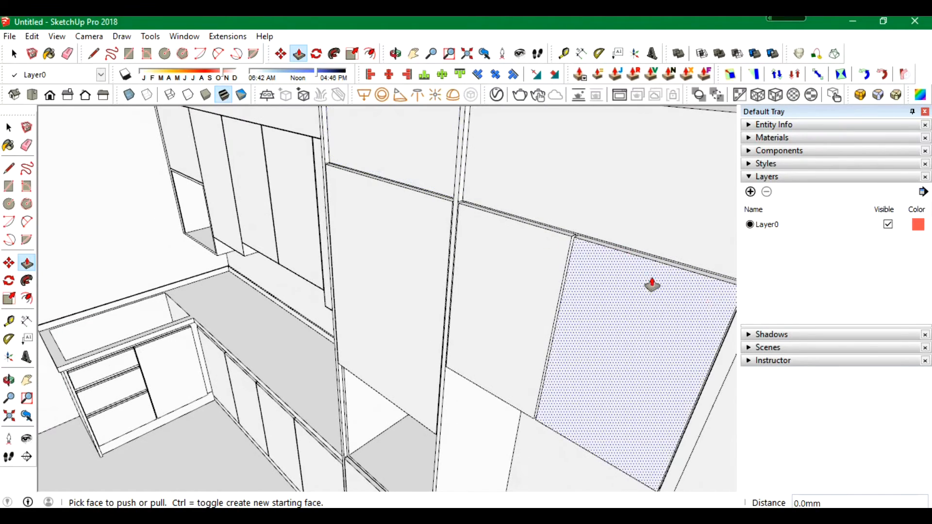
scroll(723, 350, "up", 2)
scroll(658, 354, "down", 3)
Pull the faces of the long run's five wall-unit doors forward by the same thickness.
scroll(307, 208, "up", 4)
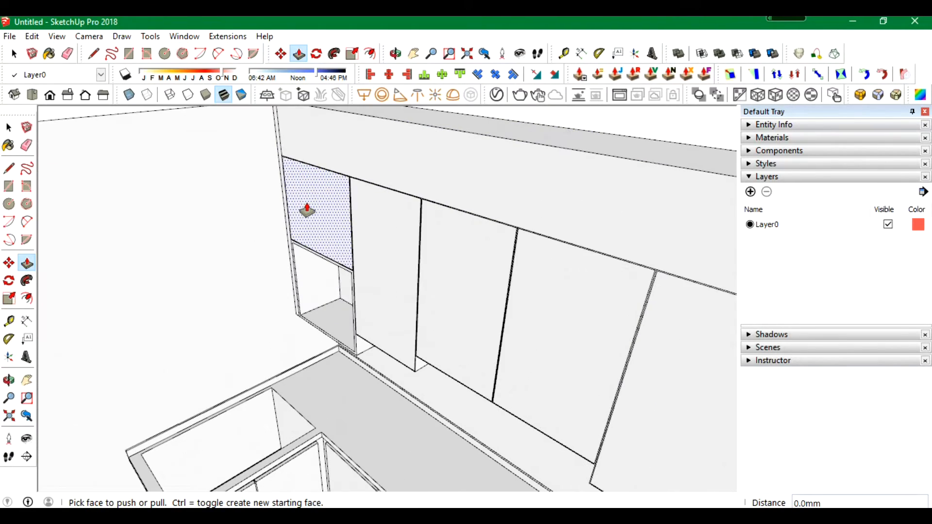
left_click(306, 203)
key("Return")
double_click(383, 239)
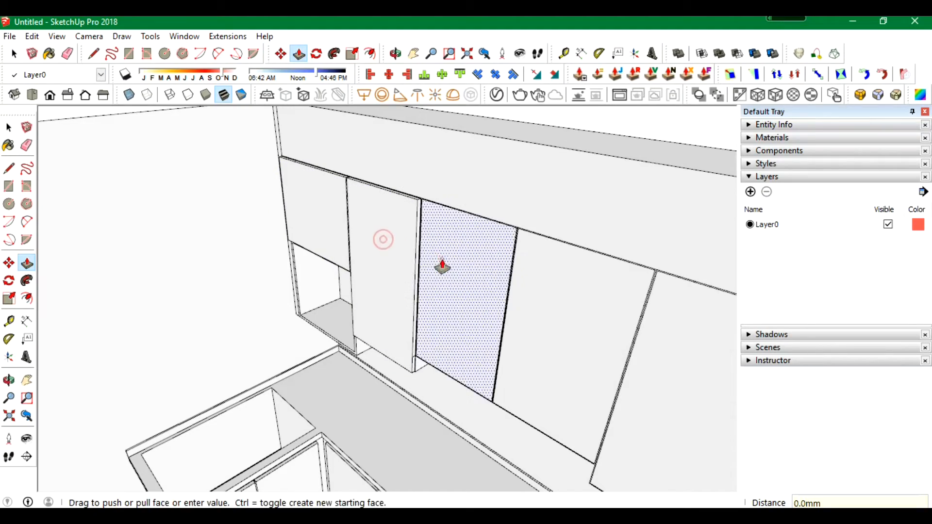
double_click(441, 258)
double_click(564, 324)
double_click(665, 390)
scroll(488, 144, "down", 6)
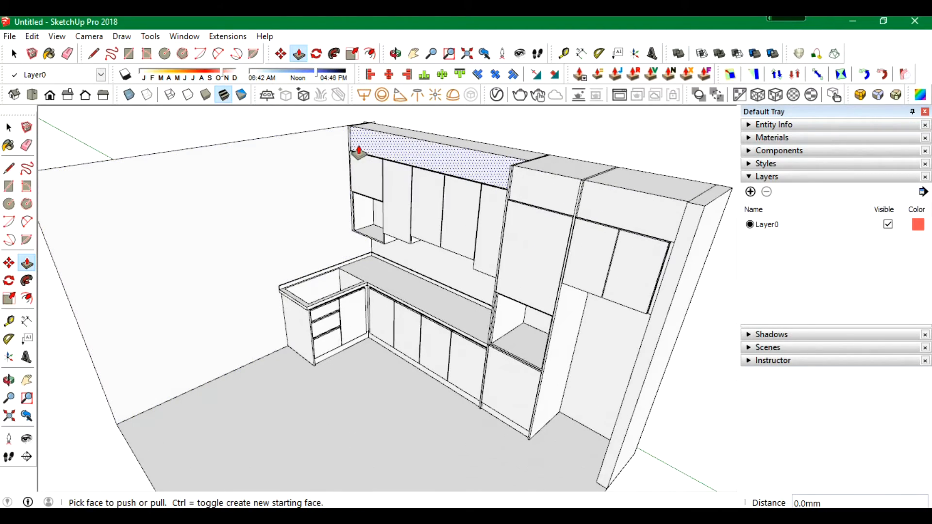
Inspect the door fronts and gaps of the whole kitchen from eye level and from above.
left_click(9, 127)
scroll(320, 148, "down", 2)
scroll(379, 222, "up", 4)
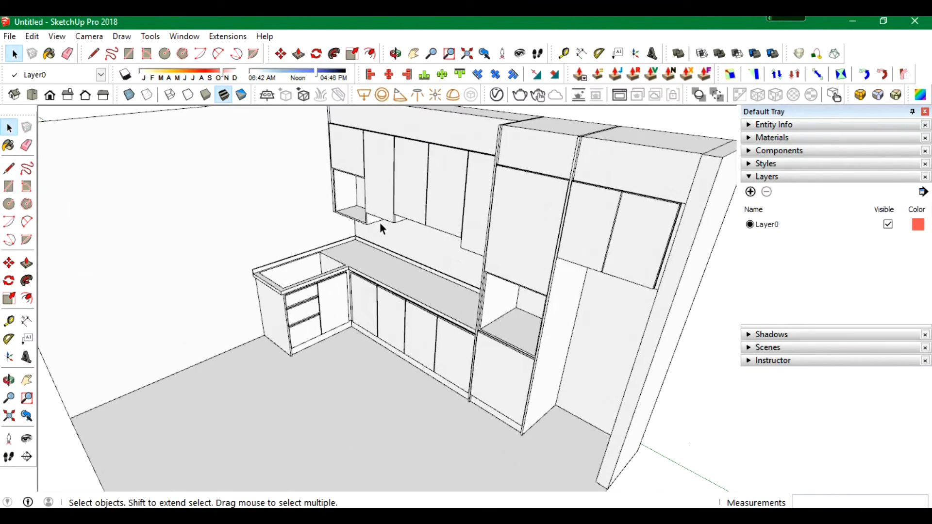
left_click_drag(395, 250, 434, 215)
left_click(27, 439)
left_click_drag(68, 340, 138, 318)
key("space")
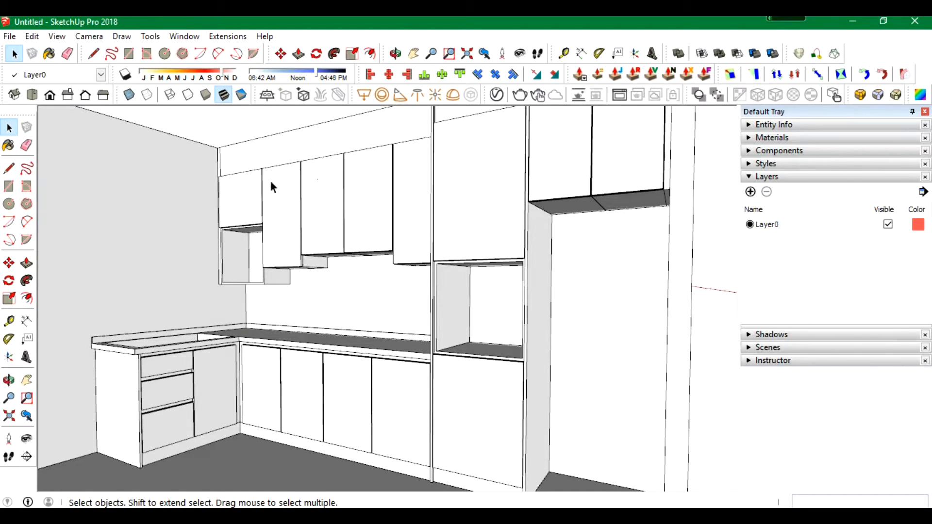
scroll(271, 184, "down", 4)
left_click_drag(405, 210, 324, 332)
scroll(219, 278, "up", 3)
scroll(320, 277, "down", 4)
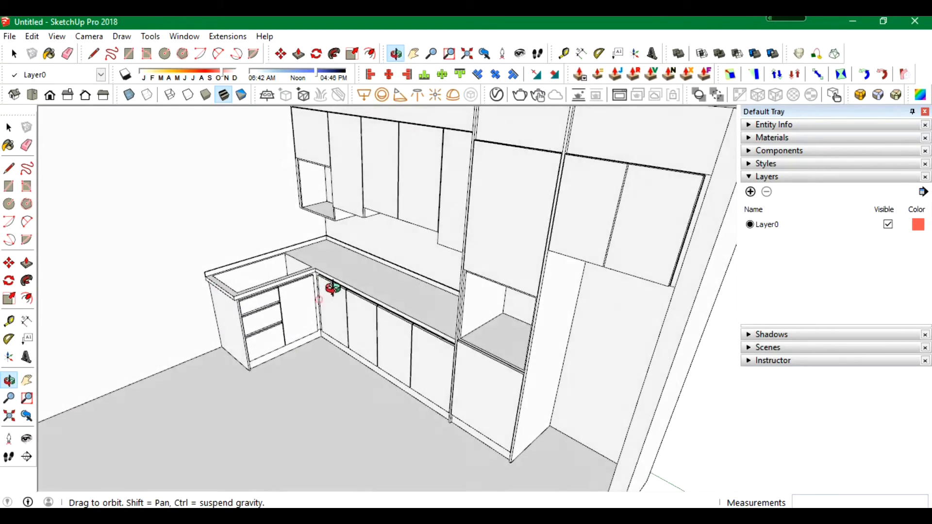
Import the gas hob model with the red pot and place it on the long run's countertop.
scroll(245, 234, "up", 5)
left_click(11, 36)
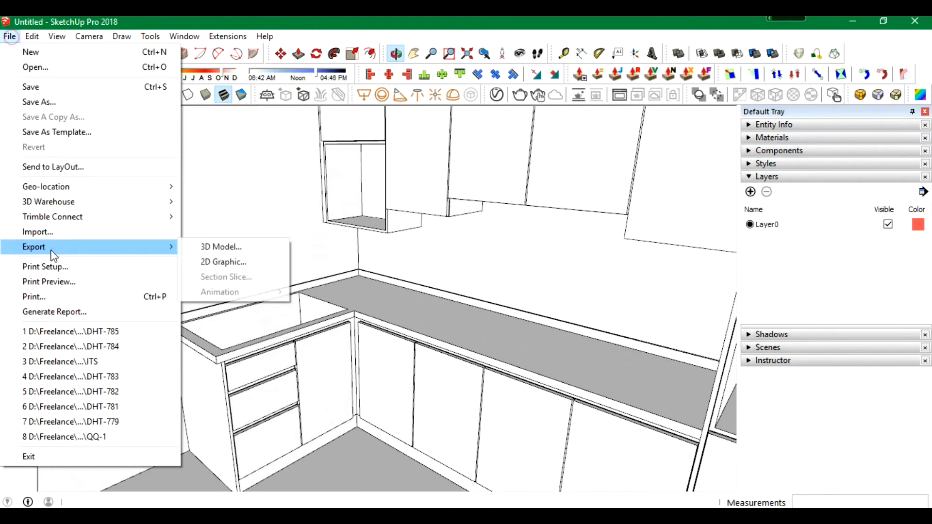
left_click(53, 231)
double_click(304, 218)
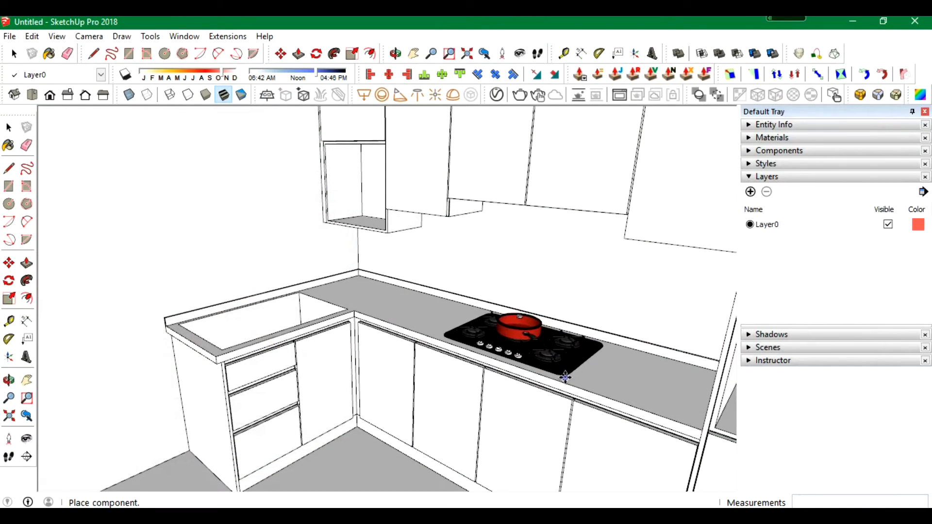
left_click(566, 378)
Import a range hood model, place it on the countertop beside the hob and rotate it 90° to face forward.
left_click(10, 36)
left_click(83, 232)
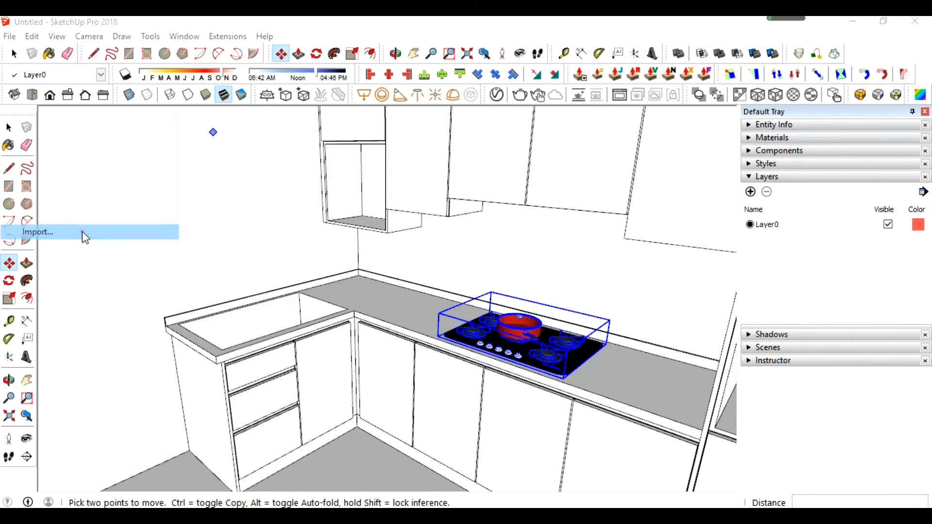
double_click(560, 223)
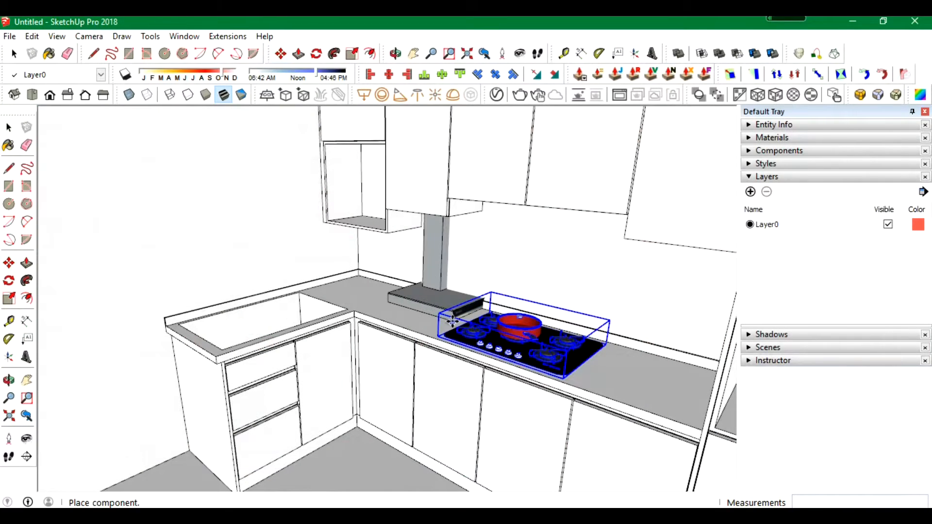
left_click(388, 301)
left_click(316, 53)
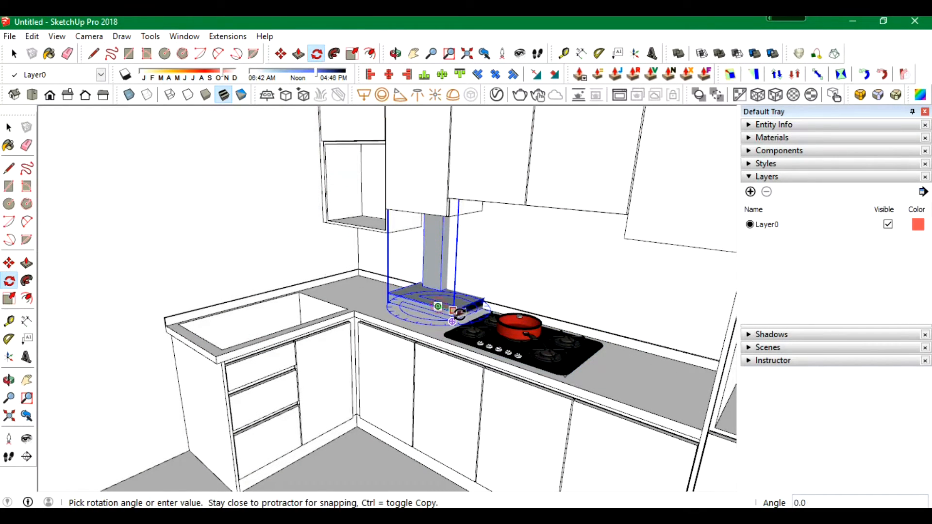
type("90")
key("Return")
Move the range hood up about 612 mm from its lower back corner to the corner of the recess below the wall units.
left_click(395, 54)
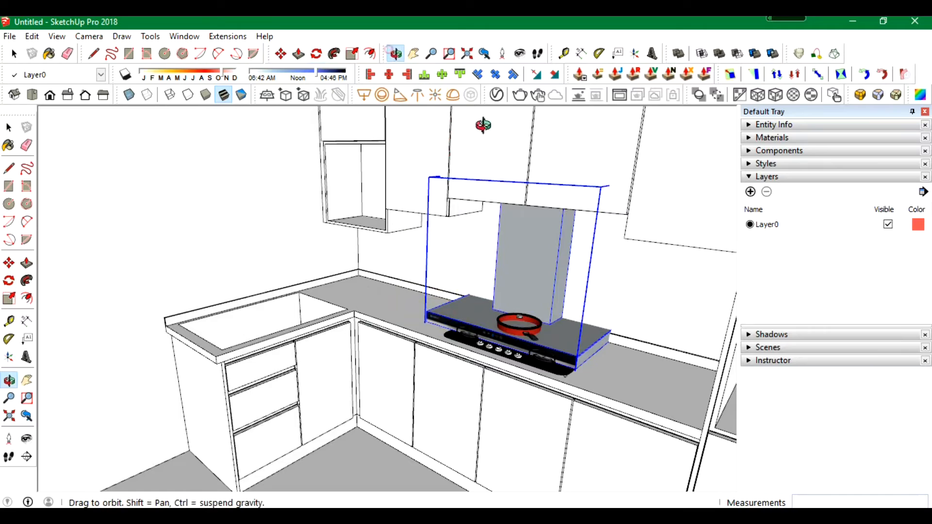
left_click_drag(482, 125, 94, 260)
right_click(453, 231)
left_click(461, 235)
key("m")
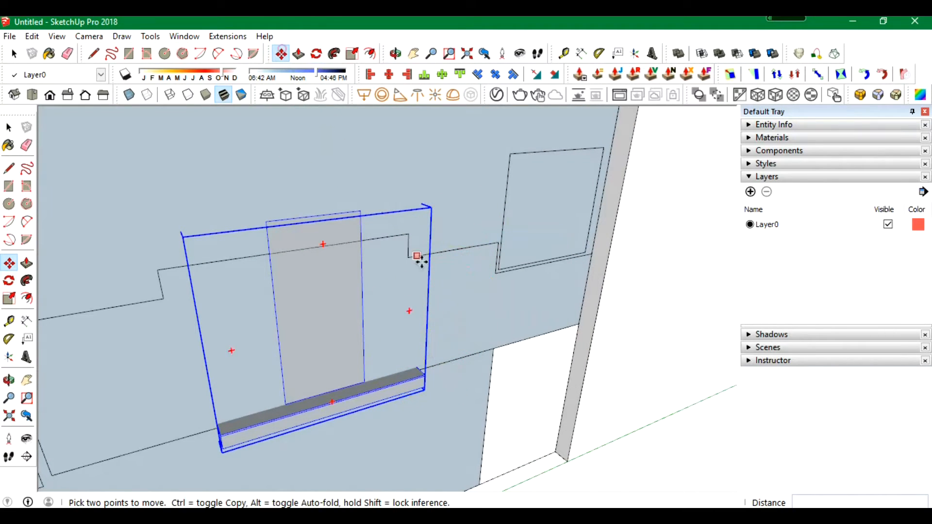
left_click(426, 388)
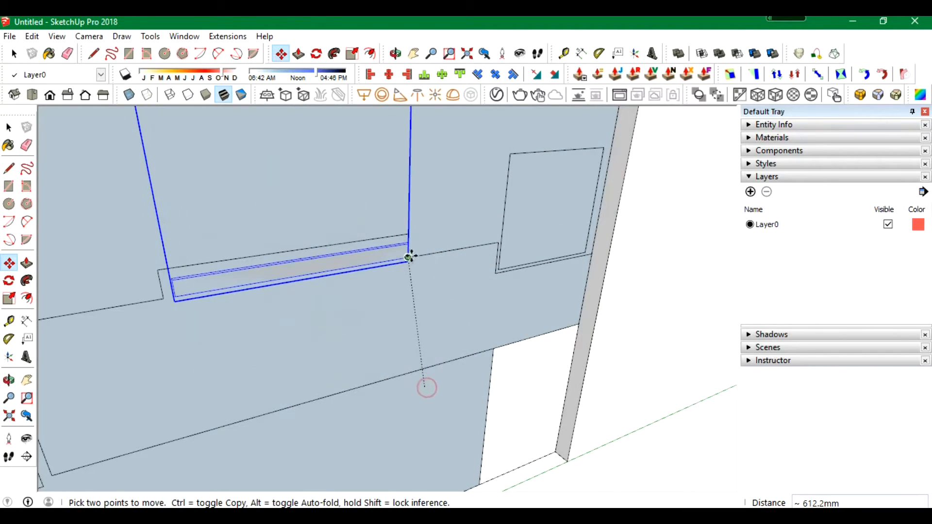
left_click(397, 56)
Scale the range hood's width to 0.96 along the red axis to fit below the wall units.
scroll(291, 229, "down", 5)
left_click(10, 300)
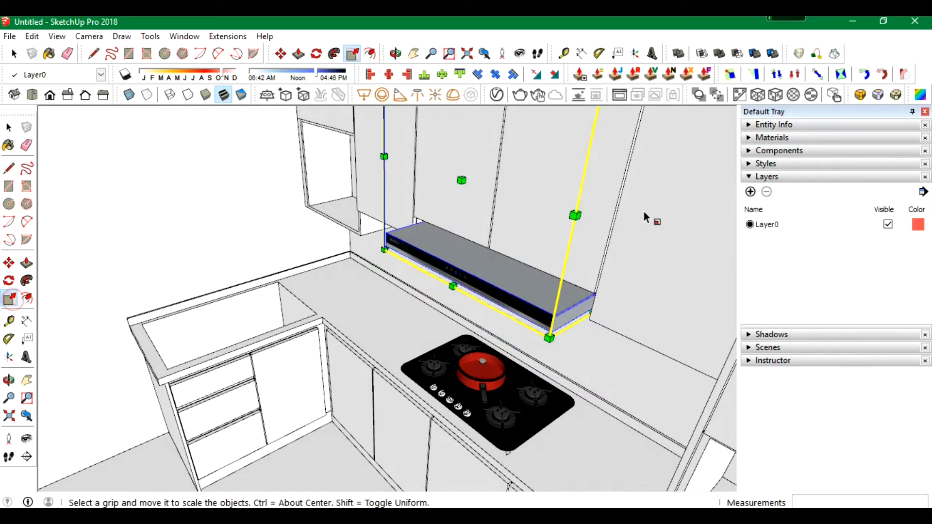
left_click_drag(613, 195, 620, 194)
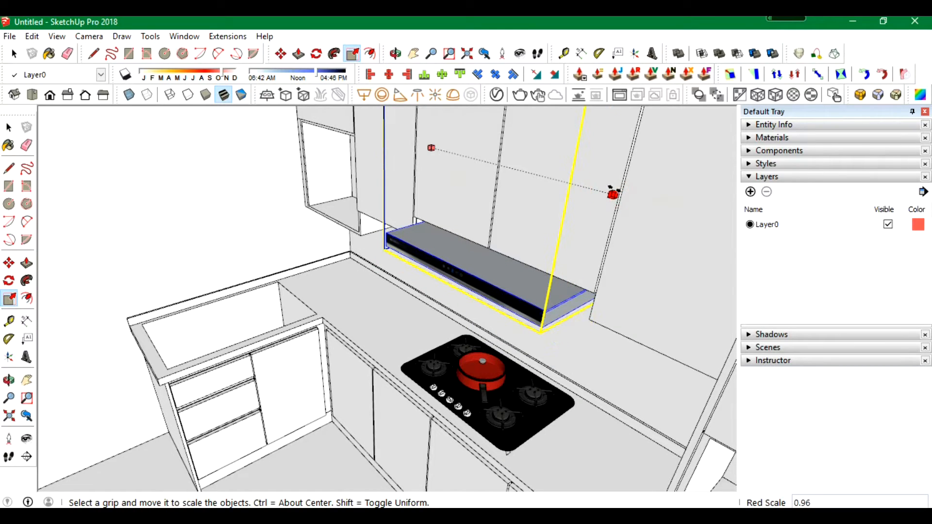
scroll(617, 196, "up", 2)
Pull the undersides of the two wall units above the range hood down to enclose its duct.
left_click(395, 54)
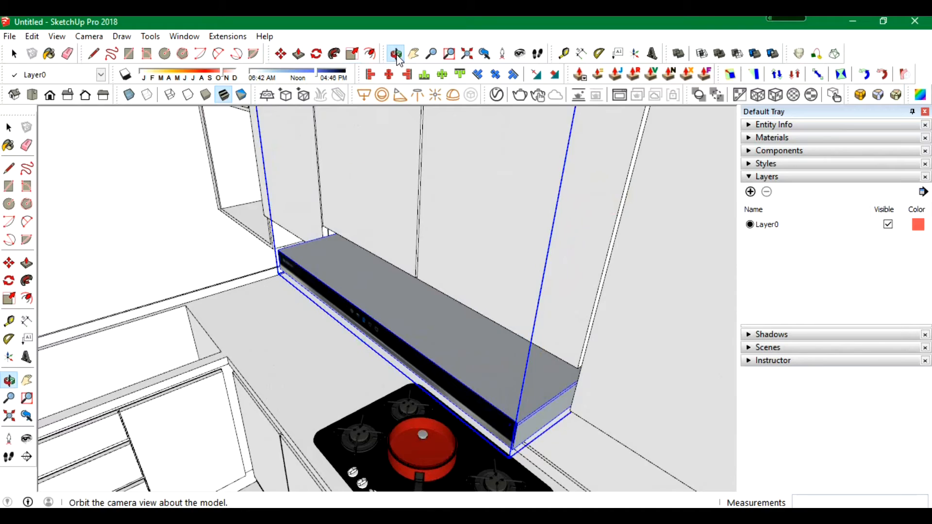
left_click_drag(500, 243, 451, 214)
scroll(451, 213, "up", 3)
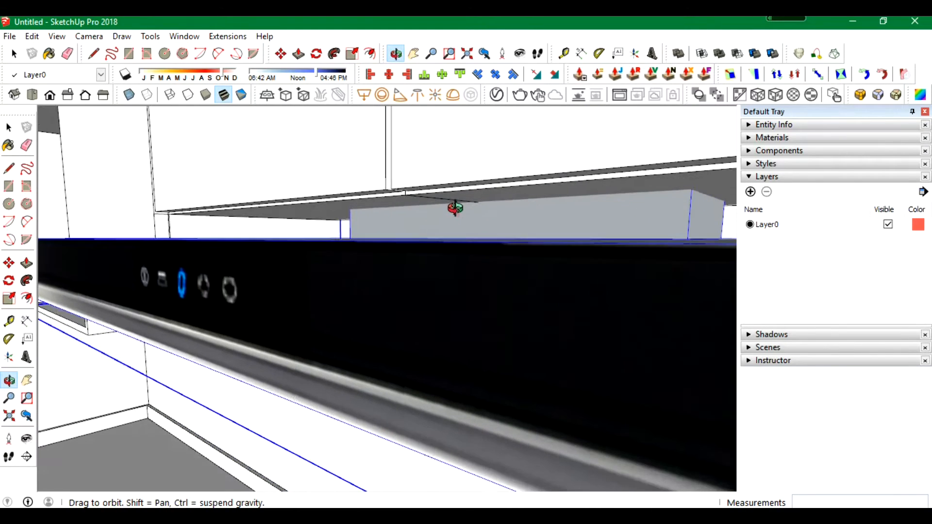
key("p")
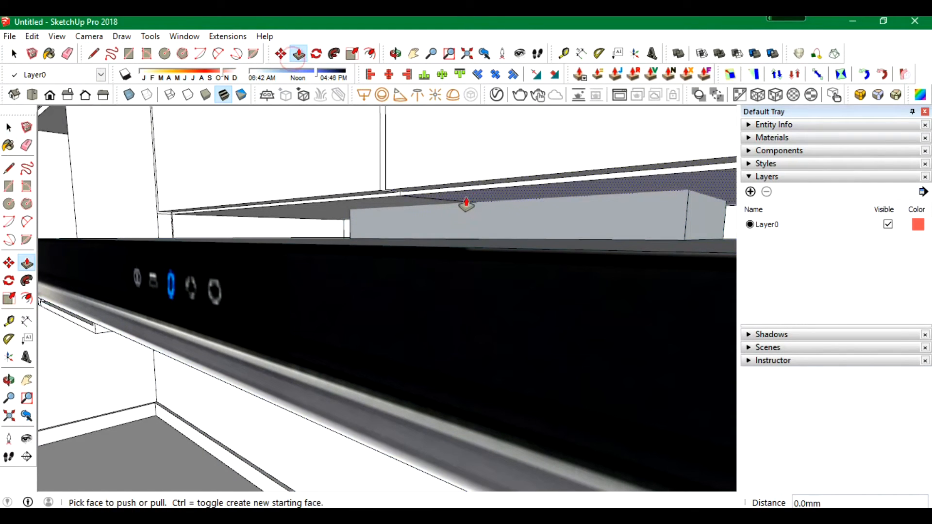
left_click_drag(466, 203, 437, 242)
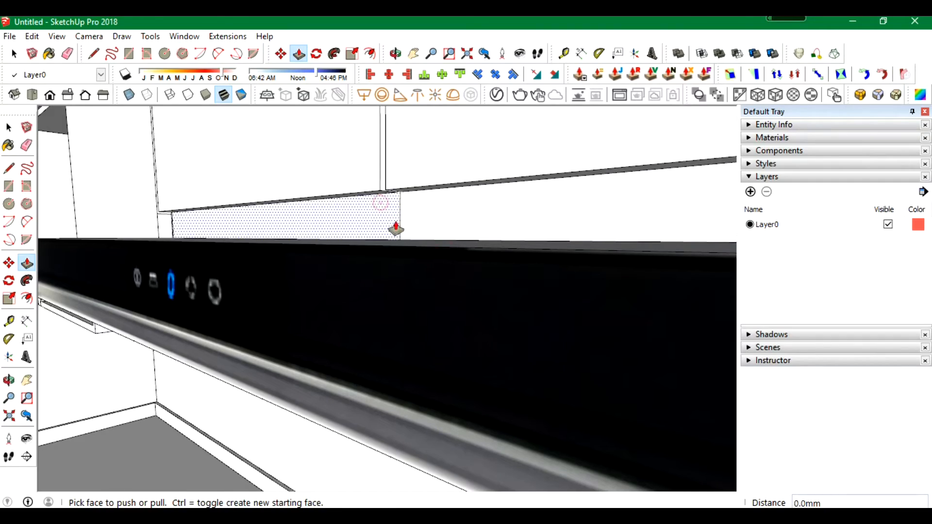
scroll(396, 228, "down", 10)
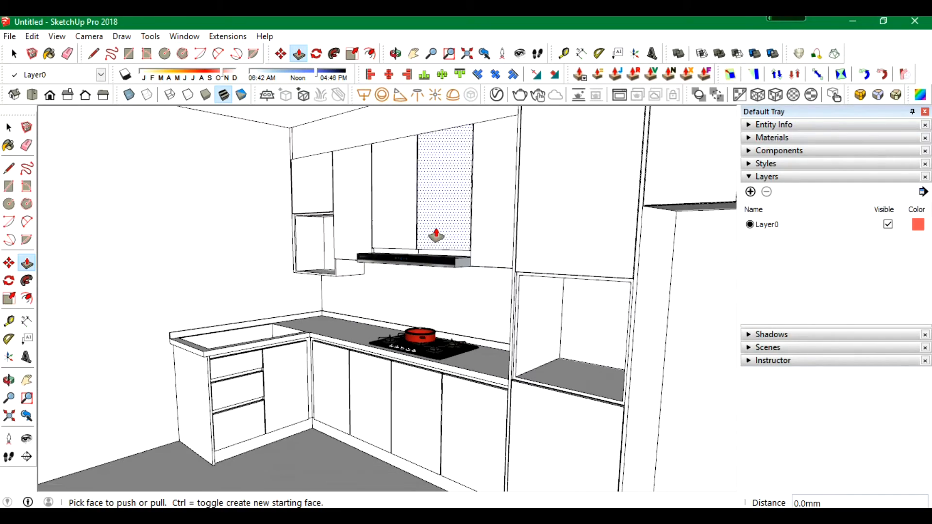
Import the dish rack model Group_76 and place it at the lower front corner of the open wall-unit niche.
left_click(9, 36)
left_click(49, 231)
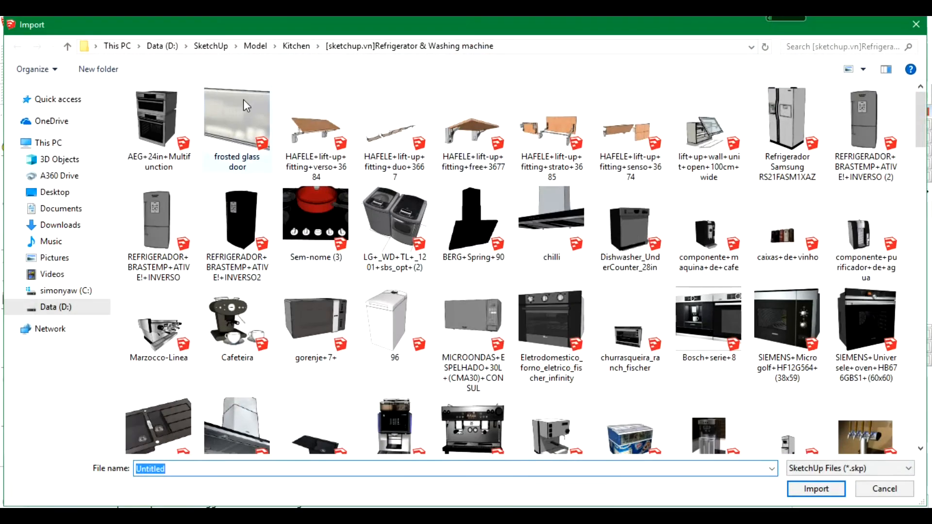
scroll(572, 254, "down", 5)
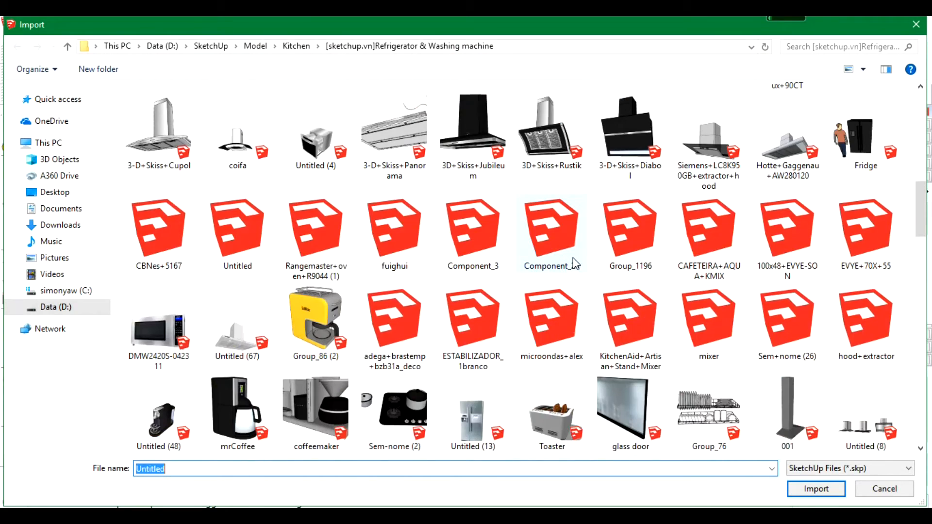
double_click(731, 404)
scroll(295, 256, "up", 5)
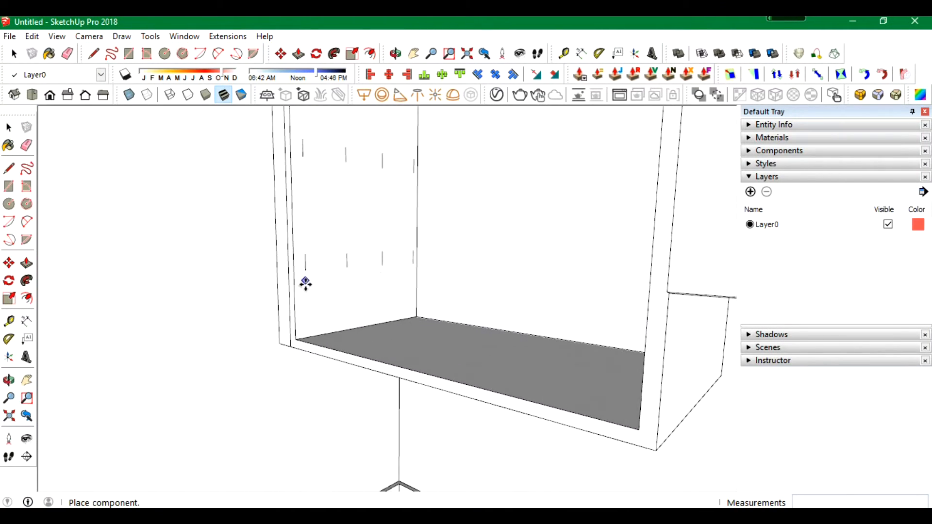
left_click(300, 335)
Rotate the dish rack about its corner so that it runs along the niche's front edge.
scroll(329, 181, "up", 2)
left_click(317, 55)
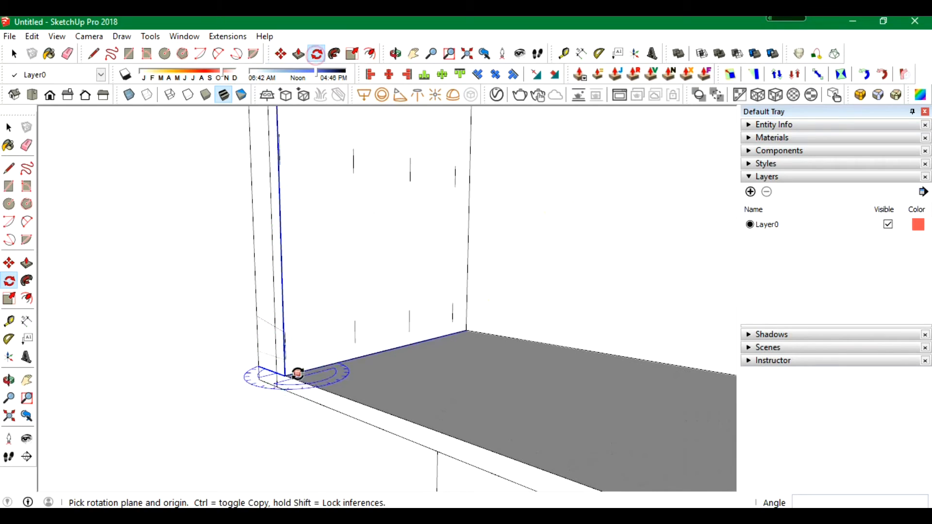
left_click(284, 375)
left_click(317, 369)
left_click(320, 386)
scroll(286, 339, "down", 3)
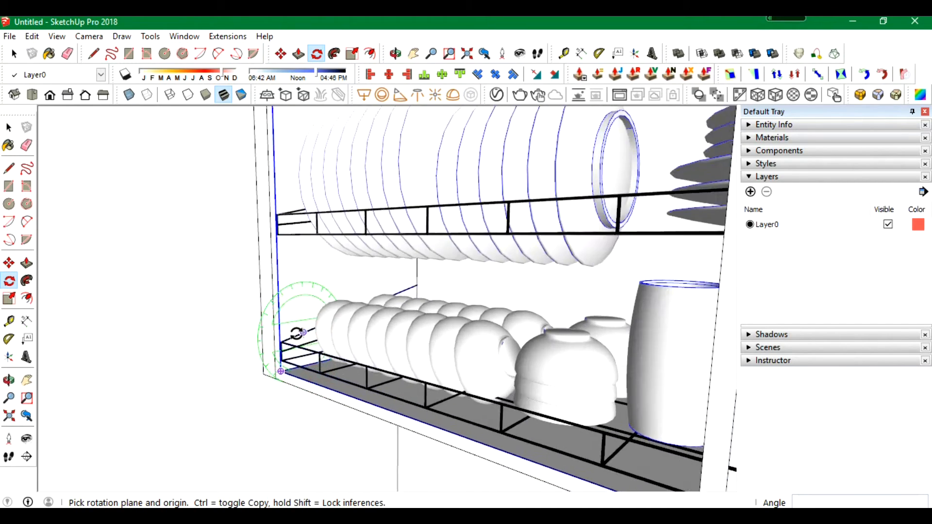
Scale the dish rack along the red and green axes so that it fits the open wall-unit niche.
scroll(294, 298, "down", 1)
left_click(9, 298)
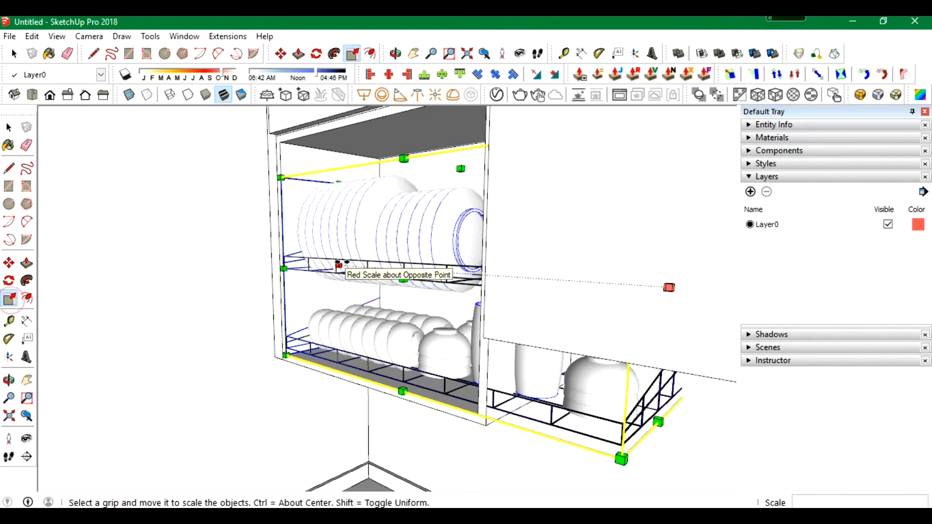
left_click(669, 288)
scroll(462, 337, "down", 3)
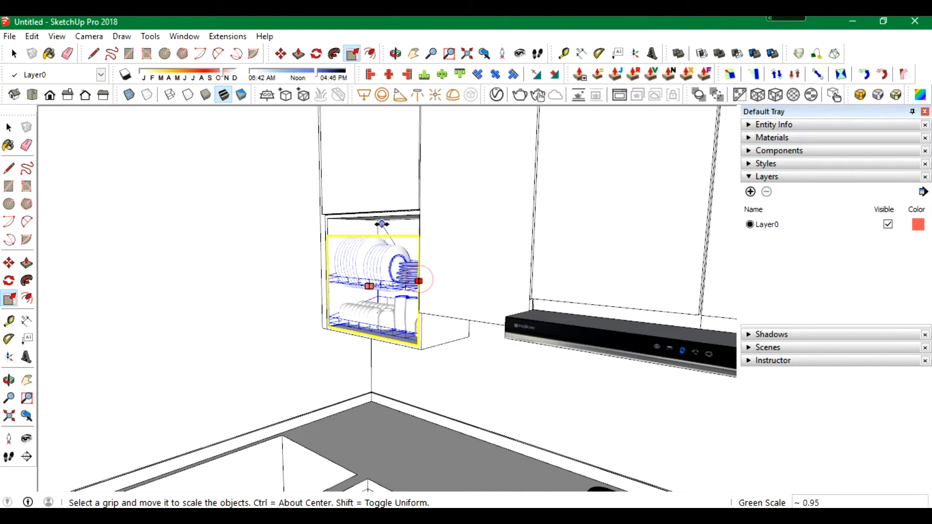
left_click(418, 280)
scroll(418, 281, "down", 4)
Import the double-bowl sink model blancodivon_blancoelos from the Kitchen folder and place it in the scene.
left_click(10, 36)
left_click(61, 233)
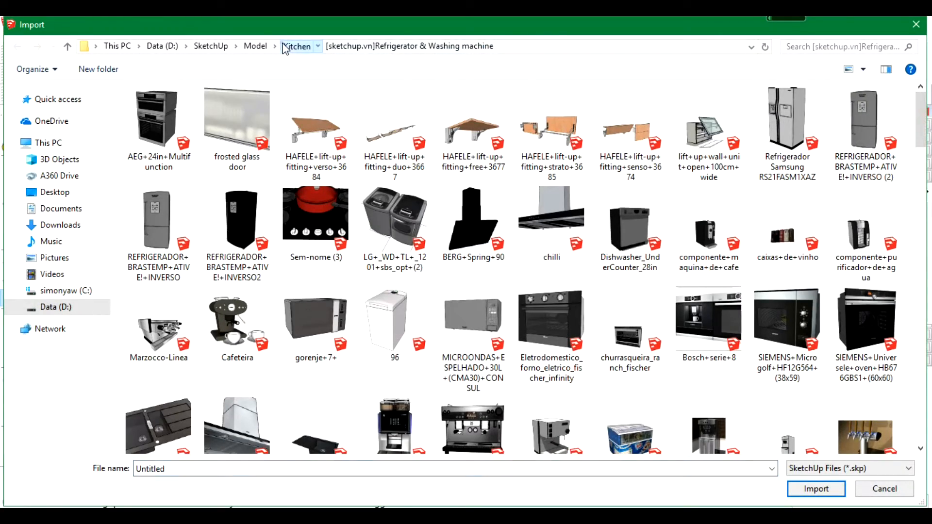
left_click(295, 46)
scroll(199, 346, "up", 5)
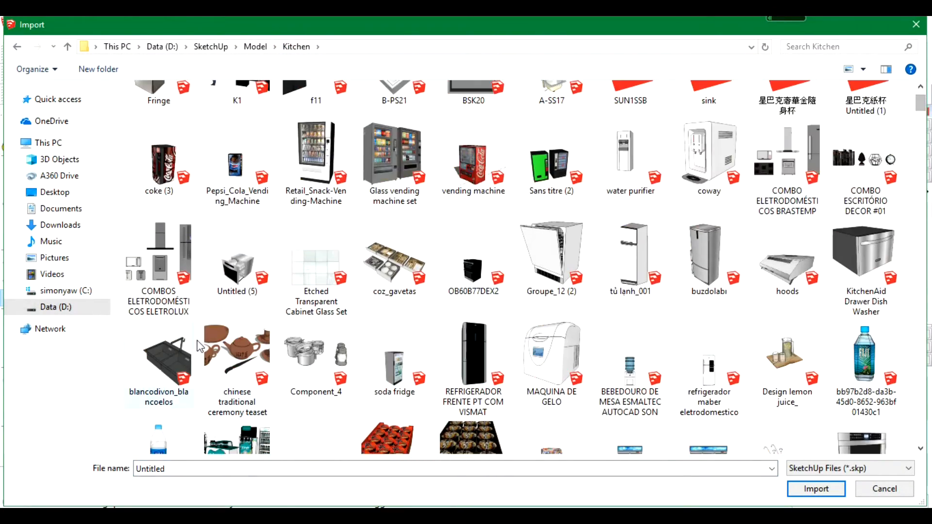
double_click(195, 346)
scroll(204, 347, "down", 6)
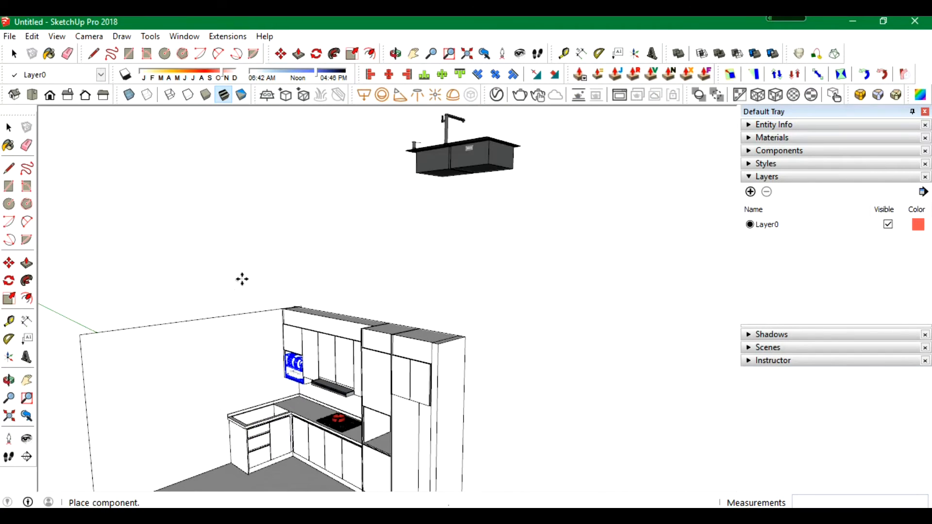
left_click(242, 279)
Move the sink to the outer front corner of the countertop cutout and rotate it to lie along the cutout.
scroll(461, 153, "up", 3)
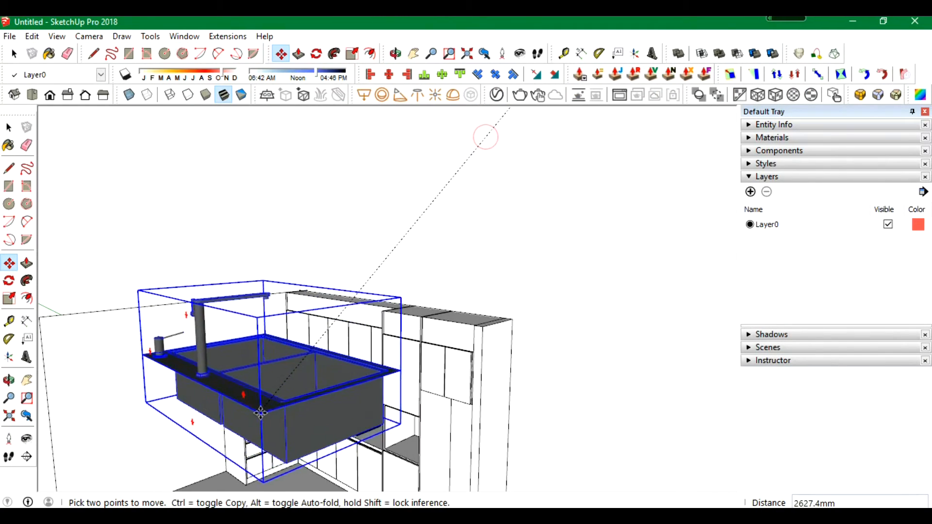
scroll(312, 209, "down", 3)
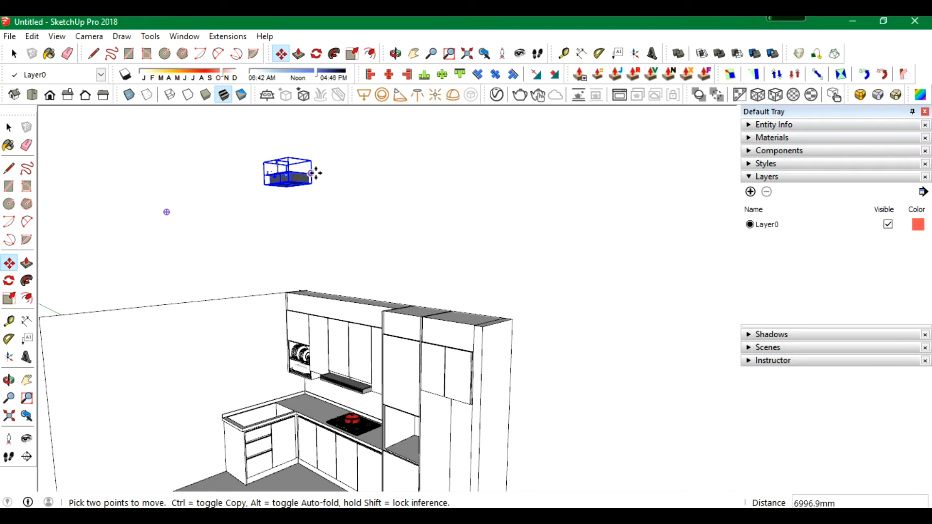
scroll(256, 417, "up", 8)
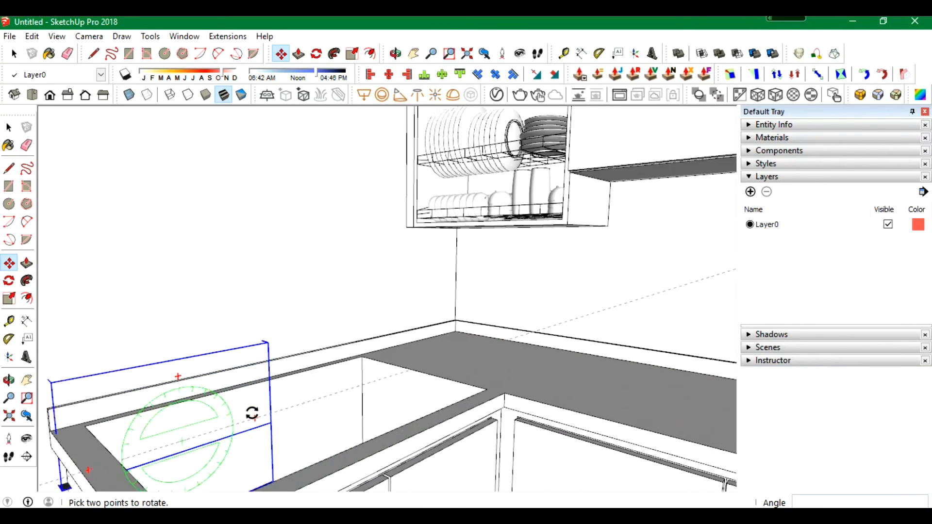
left_click(313, 56)
left_click(284, 432)
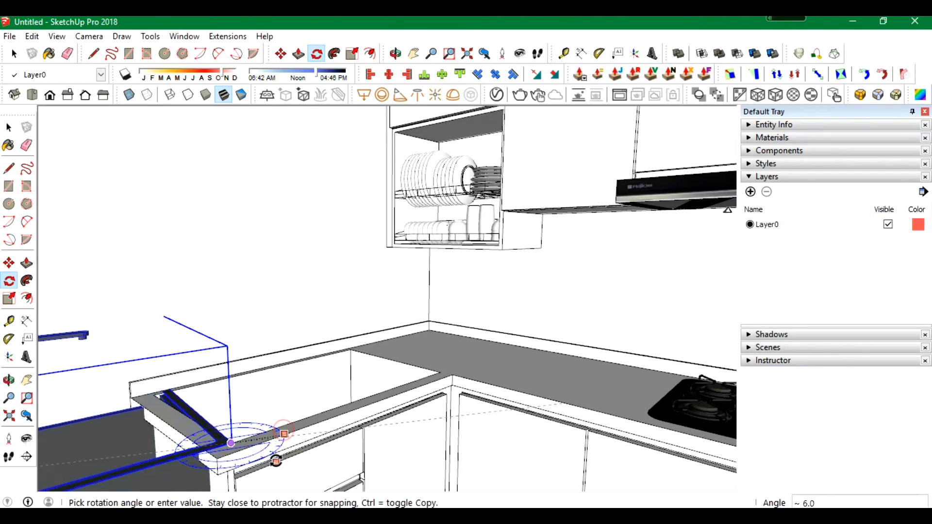
left_click(276, 460)
Scale the sink in length and depth from its rear corner to fit the countertop cutout.
left_click(9, 299)
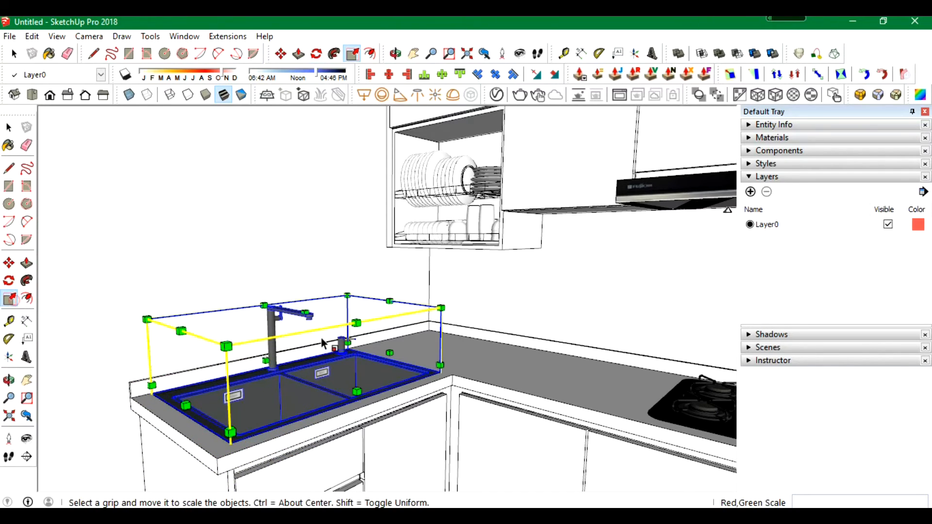
left_click(351, 348)
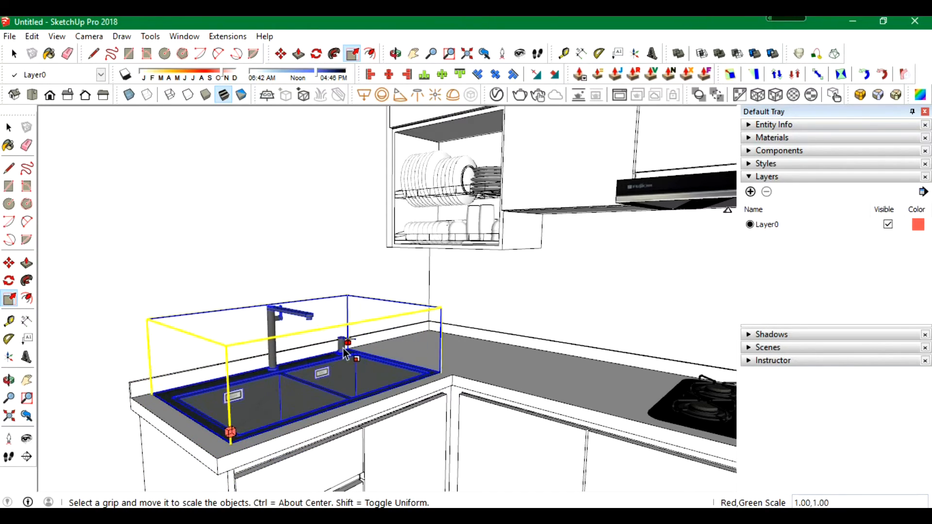
scroll(289, 284, "down", 5)
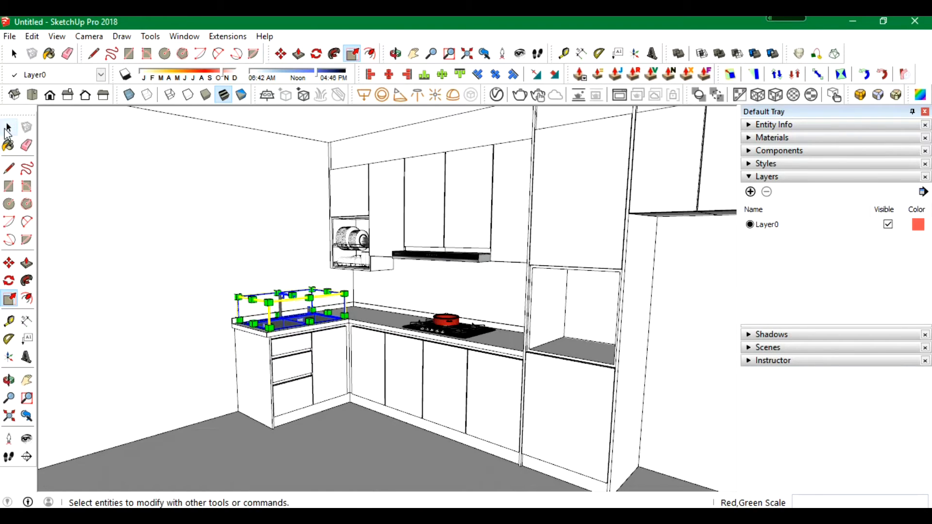
left_click(7, 129)
Import the refrigerator model Samsung Cool n Cool from the Kitchen folder.
left_click(10, 36)
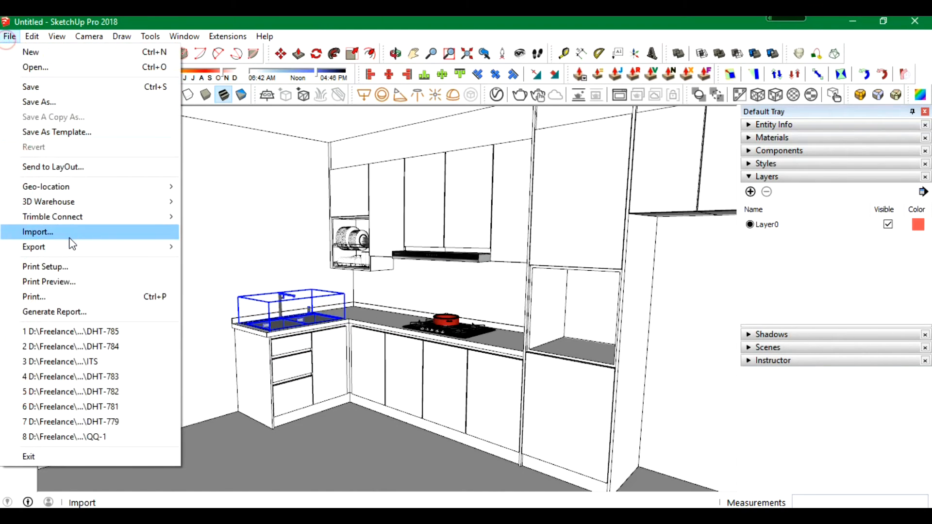
left_click(29, 233)
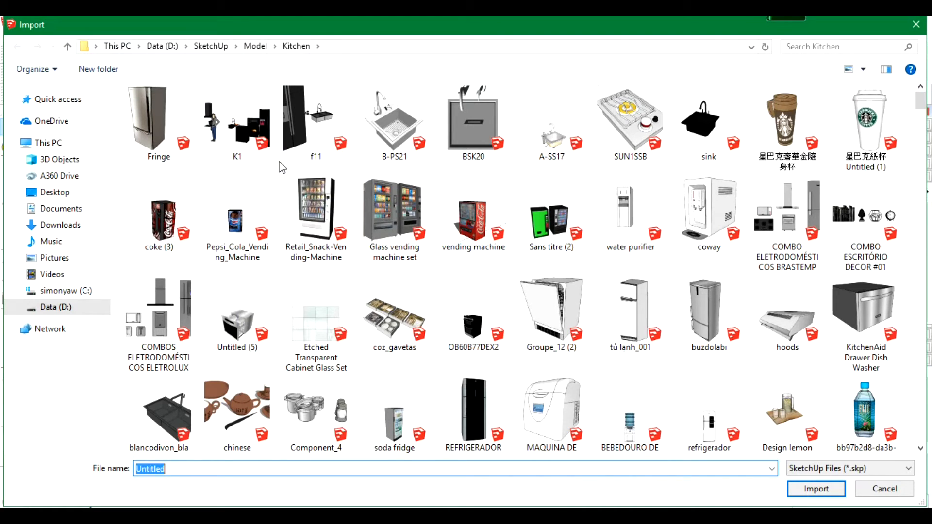
scroll(258, 316, "down", 5)
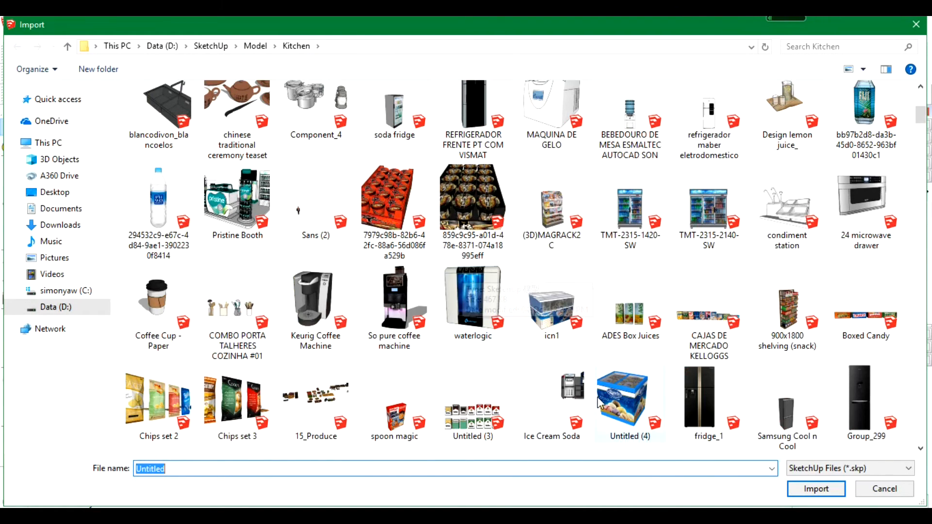
double_click(787, 412)
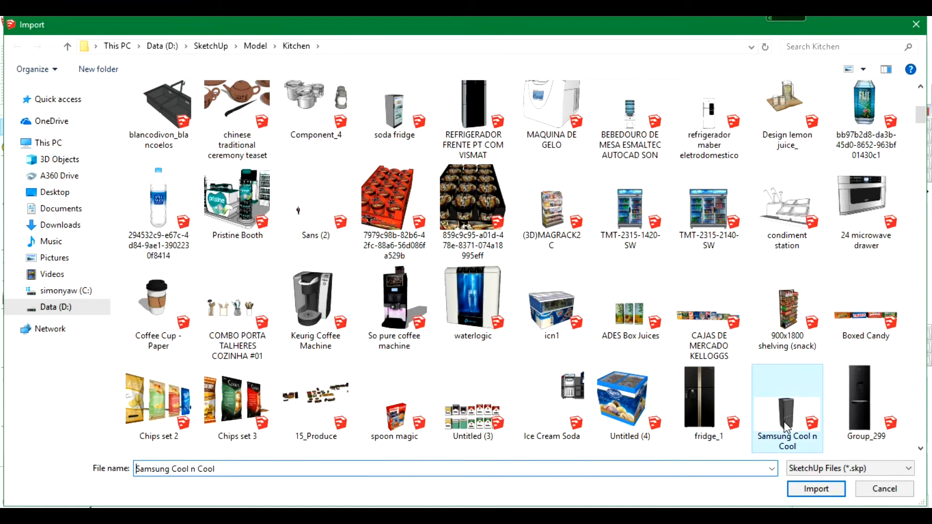
left_click(369, 477)
scroll(360, 452, "down", 10)
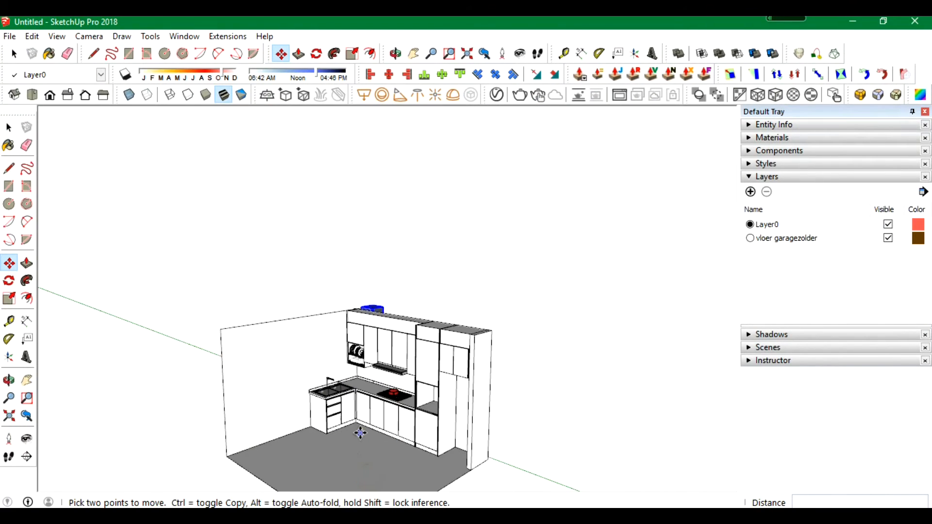
Move the refrigerator by its bottom corner into the tall recess beside the oven cabinet.
scroll(380, 337, "up", 5)
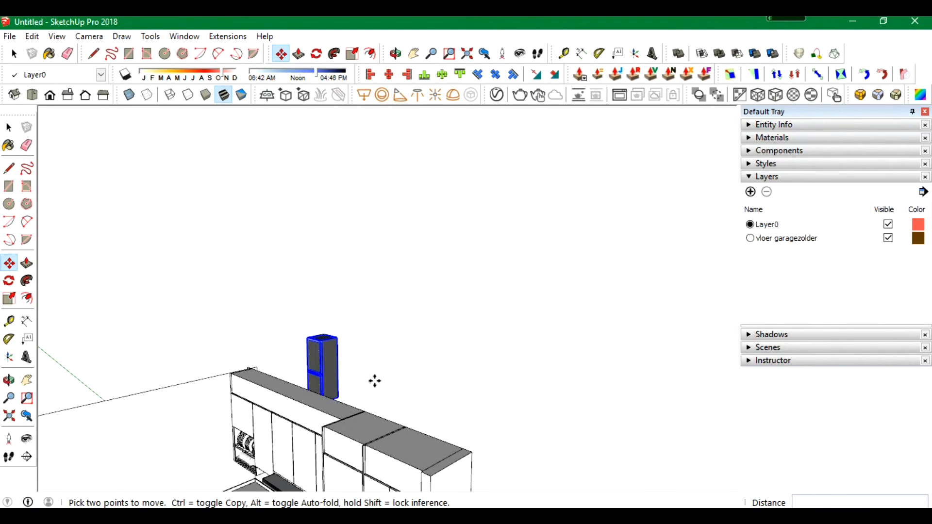
left_click(342, 396)
scroll(284, 271, "down", 5)
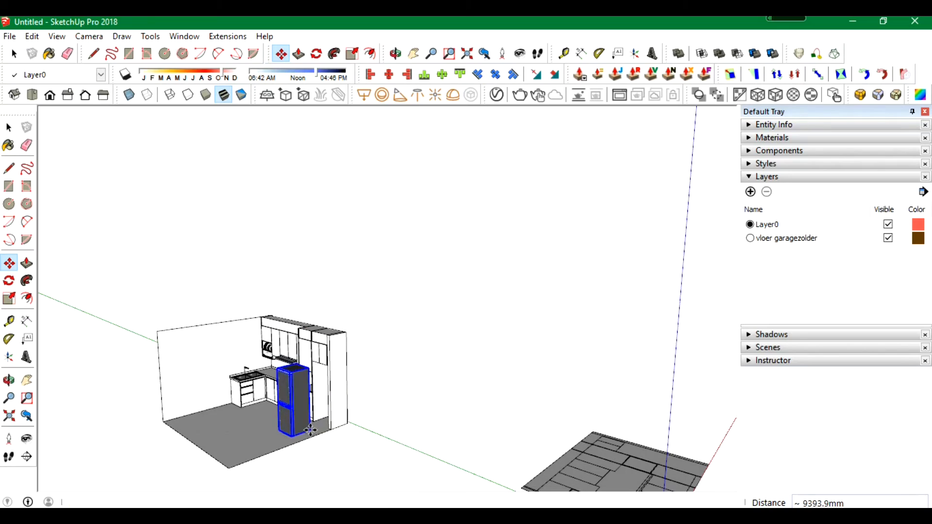
left_click(310, 430)
scroll(253, 424, "up", 1)
scroll(257, 437, "up", 3)
left_click(258, 463)
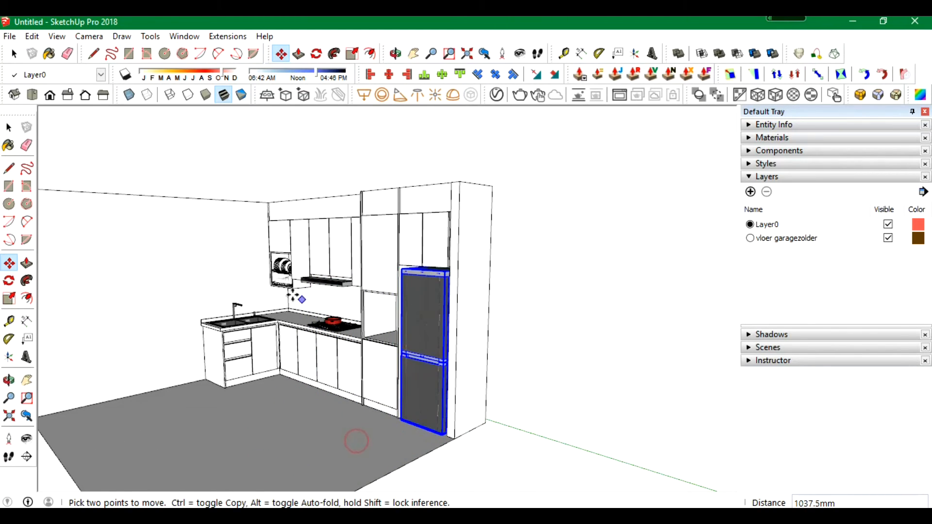
Position the camera at the open floor edge with a 1200 mm eye height and turn it to frame the kitchen.
left_click(10, 440)
scroll(383, 272, "down", 2)
type("1000")
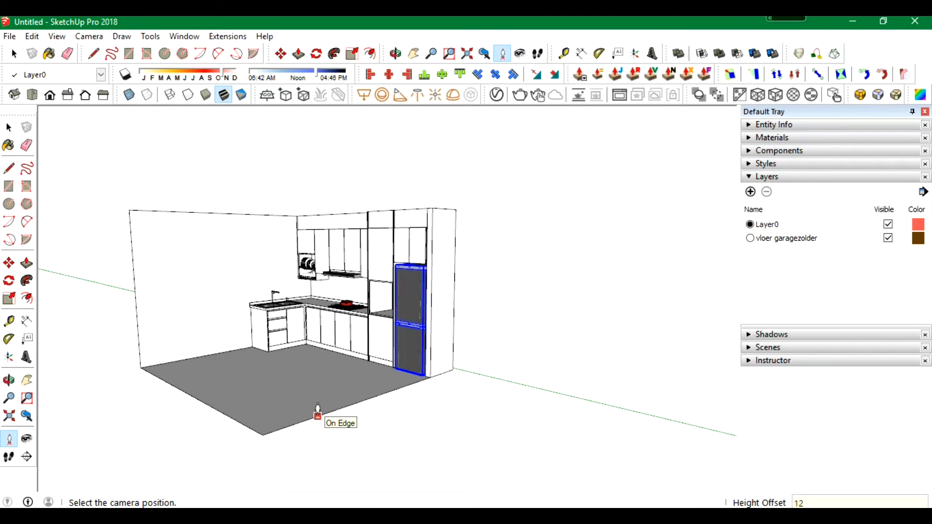
left_click(316, 410)
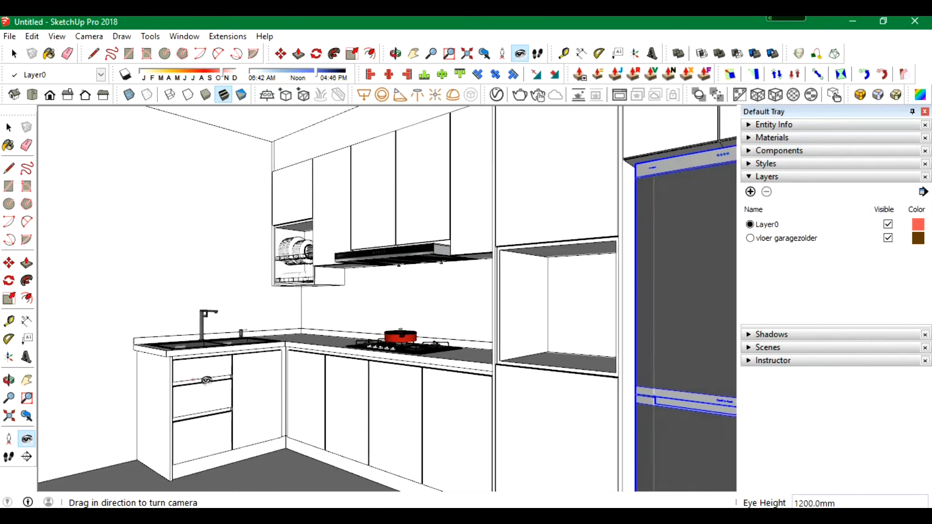
key("space")
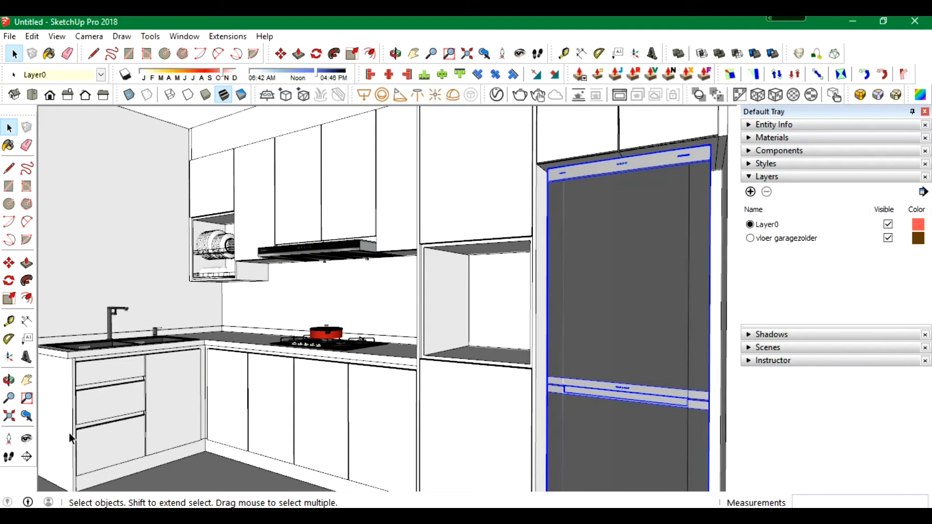
left_click(26, 438)
left_click_drag(415, 348, 437, 340)
scroll(426, 348, "down", 1)
Display the model in the Monochrome face style and deselect the refrigerator.
left_click(10, 128)
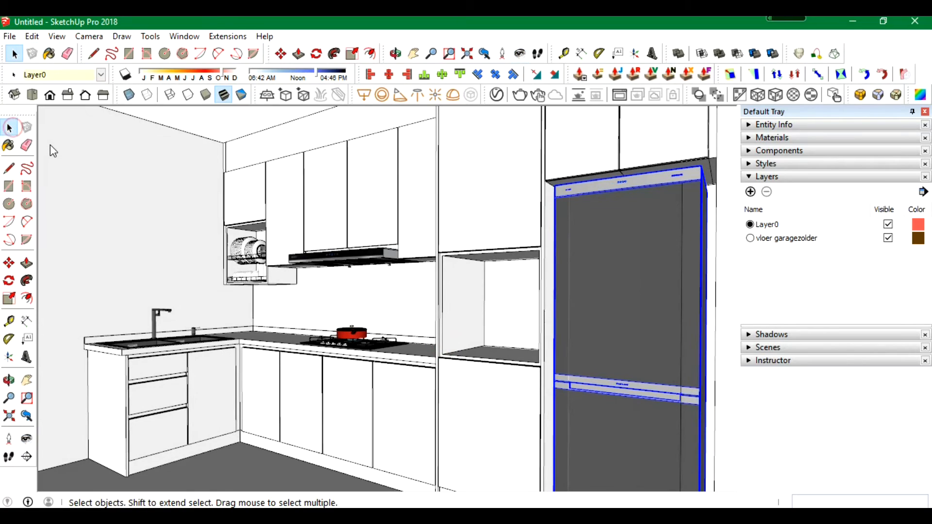
left_click(241, 94)
left_click(217, 130)
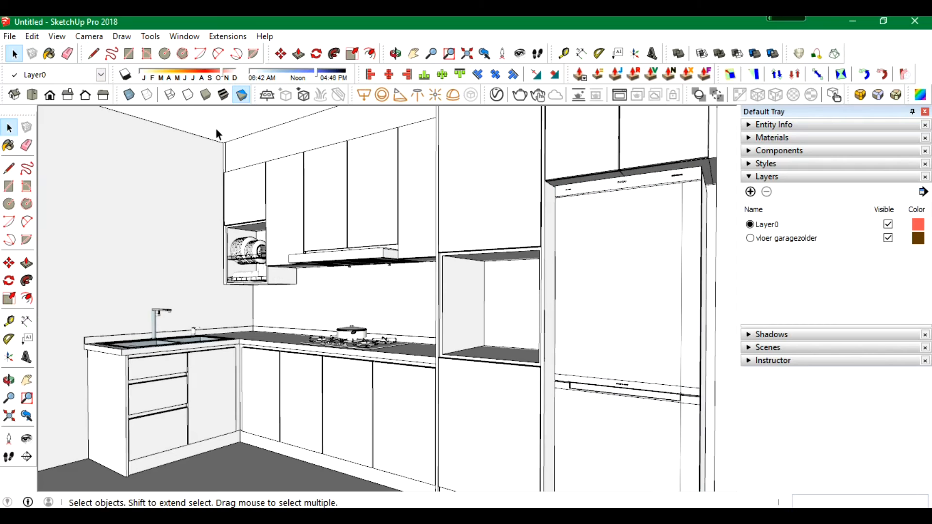